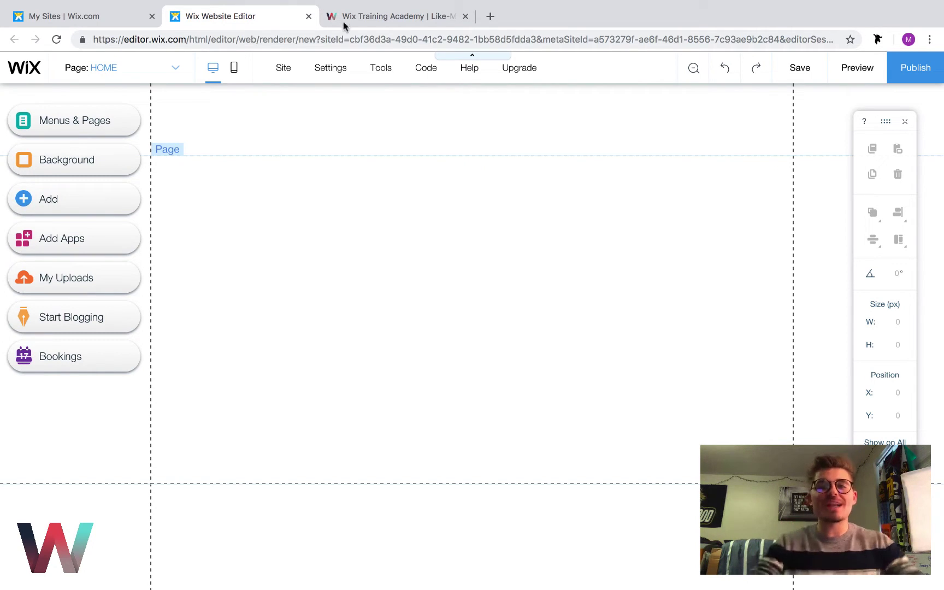
Open the Wix Training Academy site in the editor and turn on Developer Tools
{"action": "left_click", "coordinate": [369, 16]}
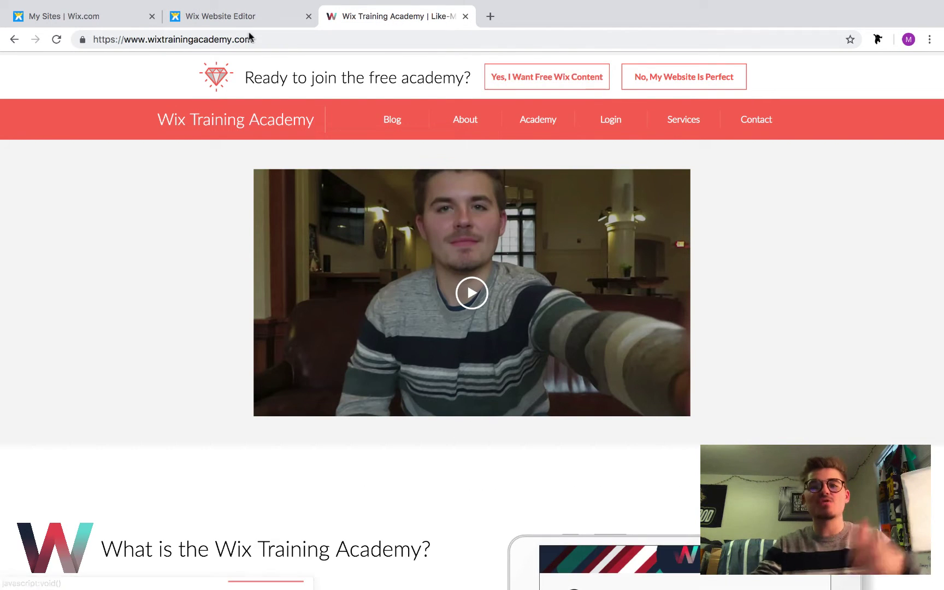
{"action": "left_click", "coordinate": [221, 21]}
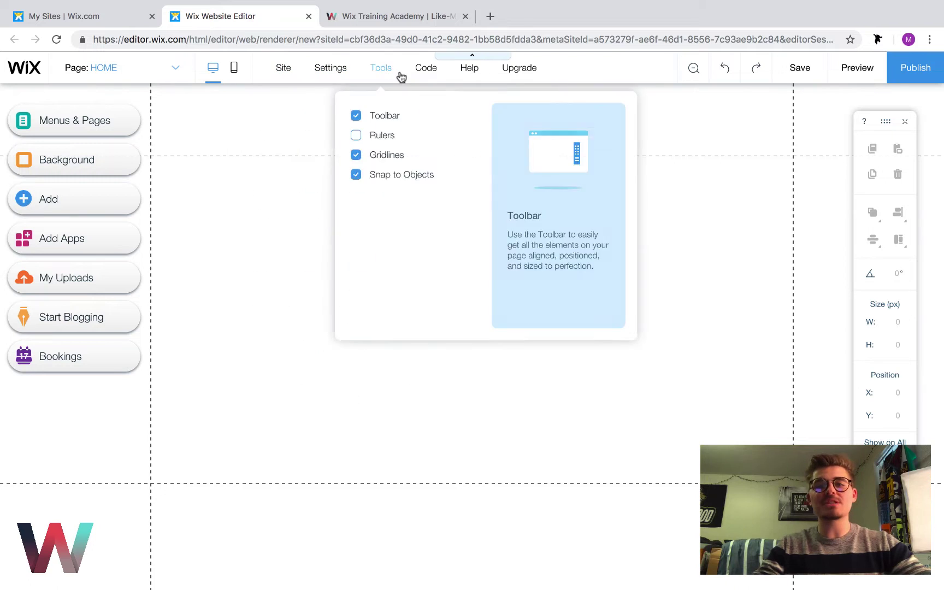
{"action": "mouse_move", "coordinate": [426, 81]}
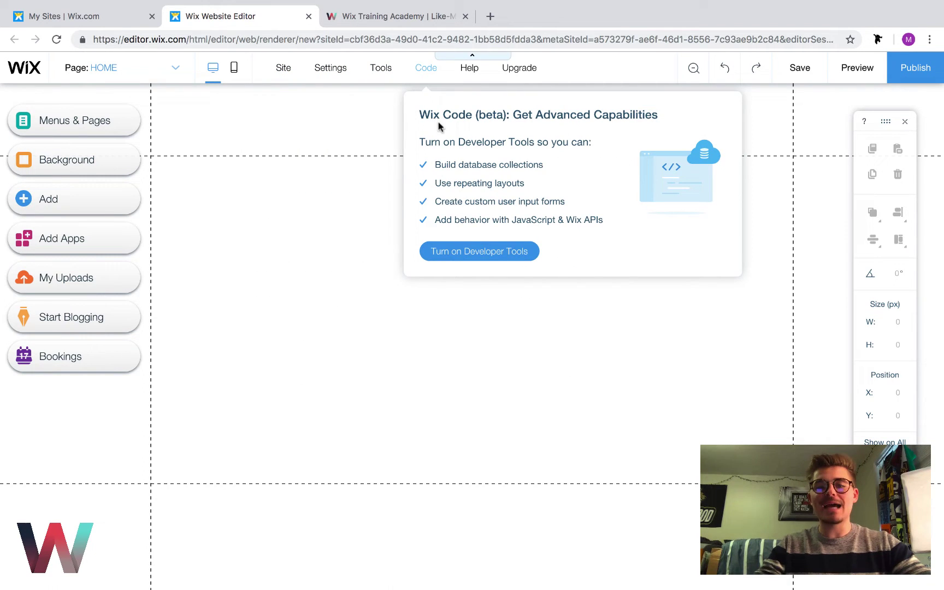
{"action": "left_click", "coordinate": [466, 256]}
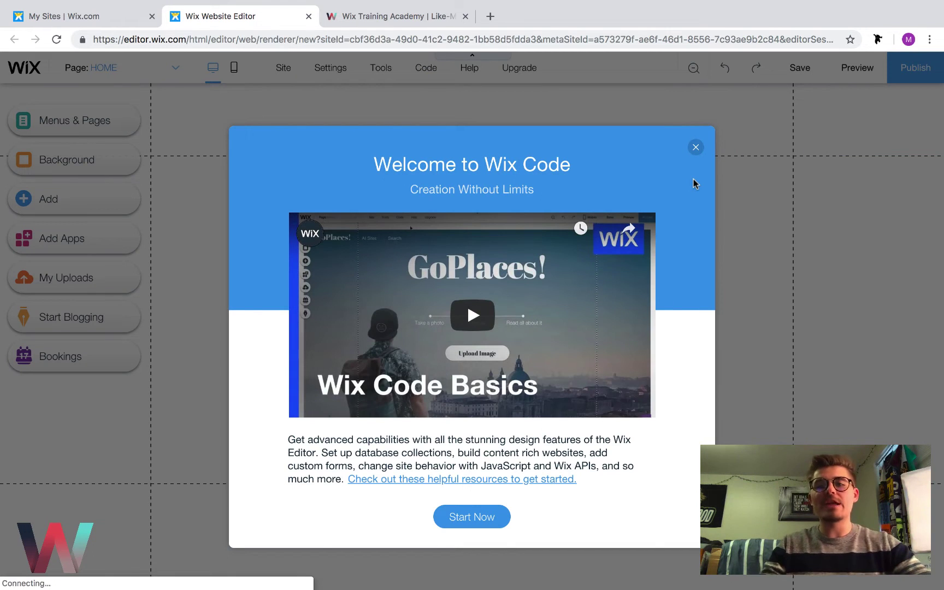
{"action": "left_click", "coordinate": [696, 147]}
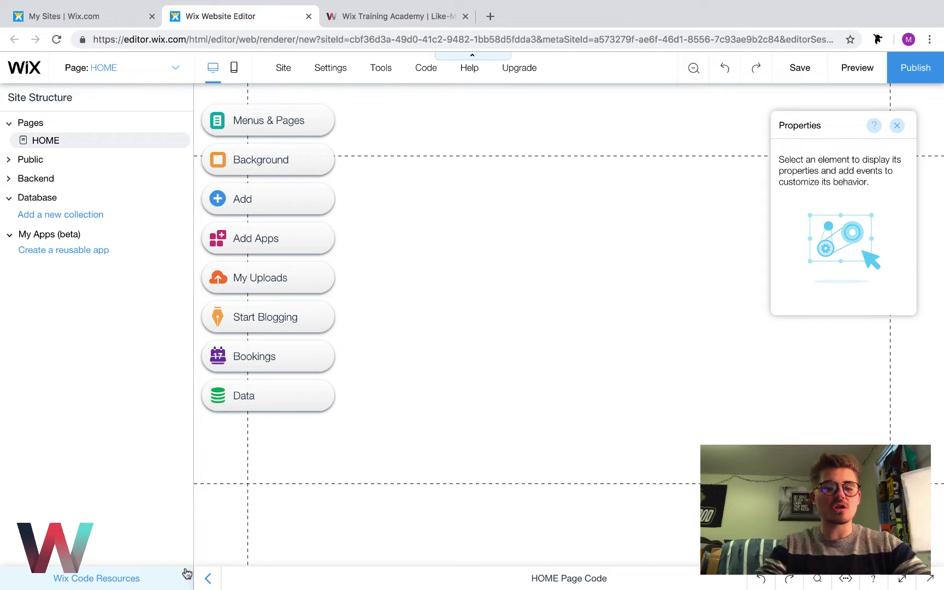
{"action": "left_click", "coordinate": [209, 581]}
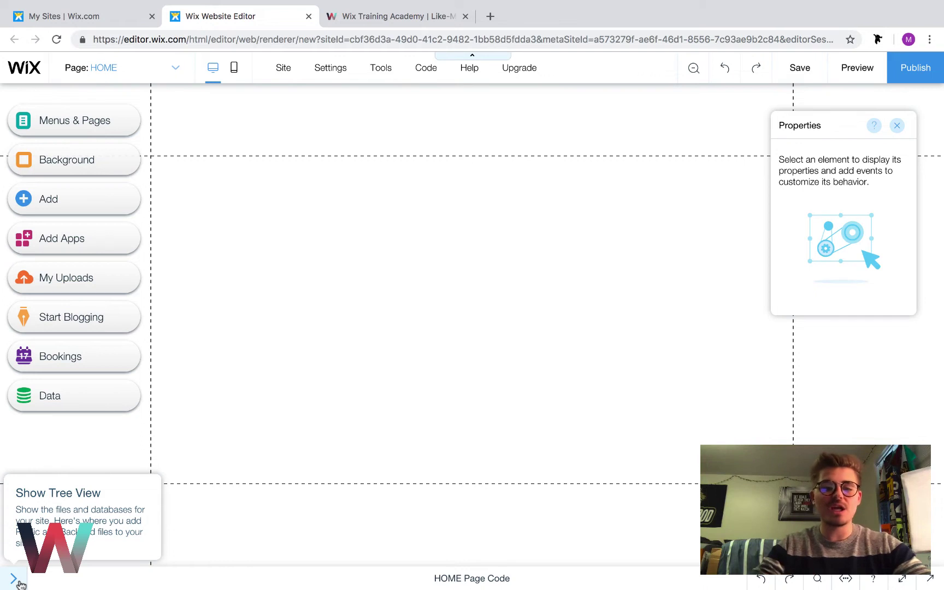
{"action": "left_click", "coordinate": [16, 580]}
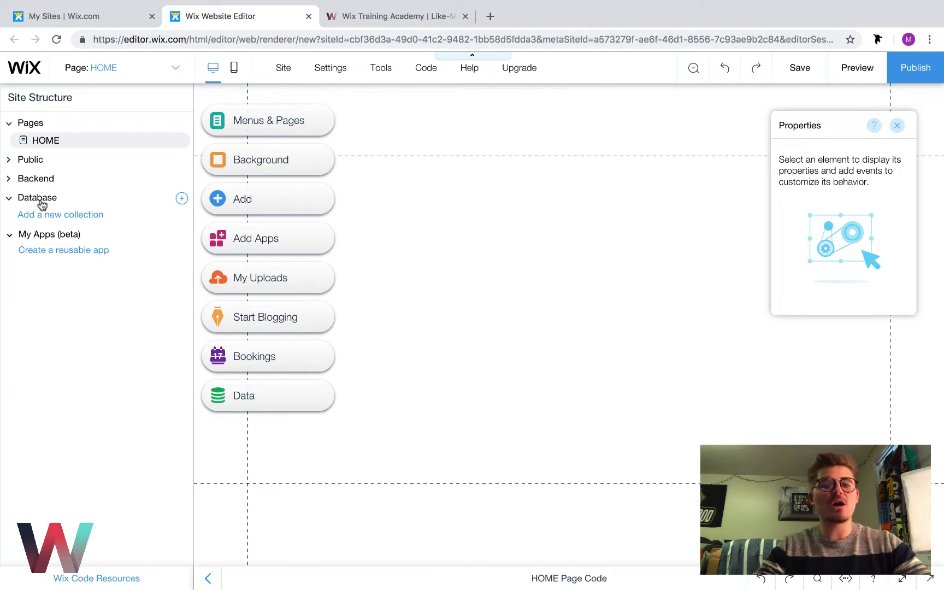
Reveal the + icon on the Database row in Site Structure
{"action": "mouse_move", "coordinate": [56, 204]}
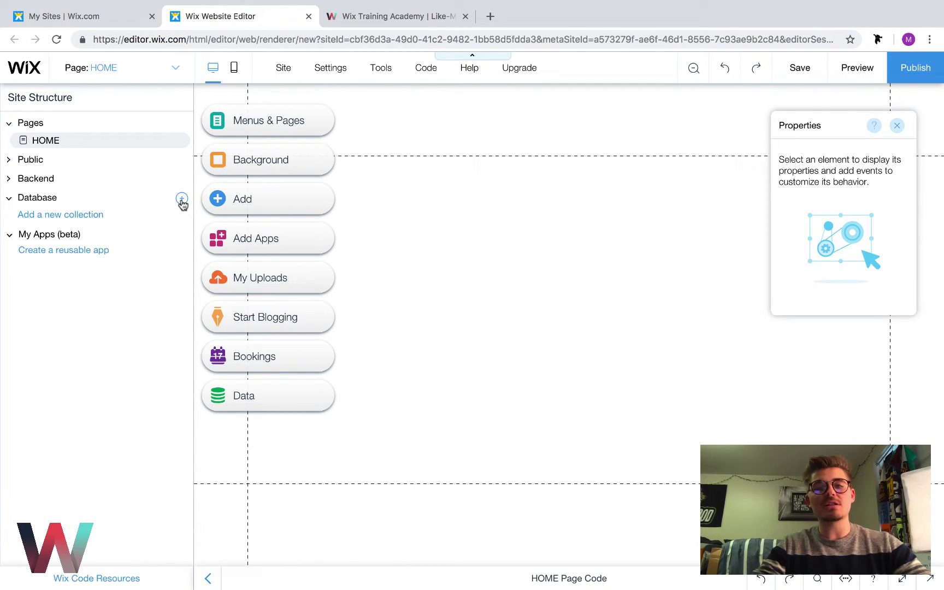
Choose New Collection and start creating it from the Introducing Database Collections dialog
{"action": "left_click", "coordinate": [181, 200]}
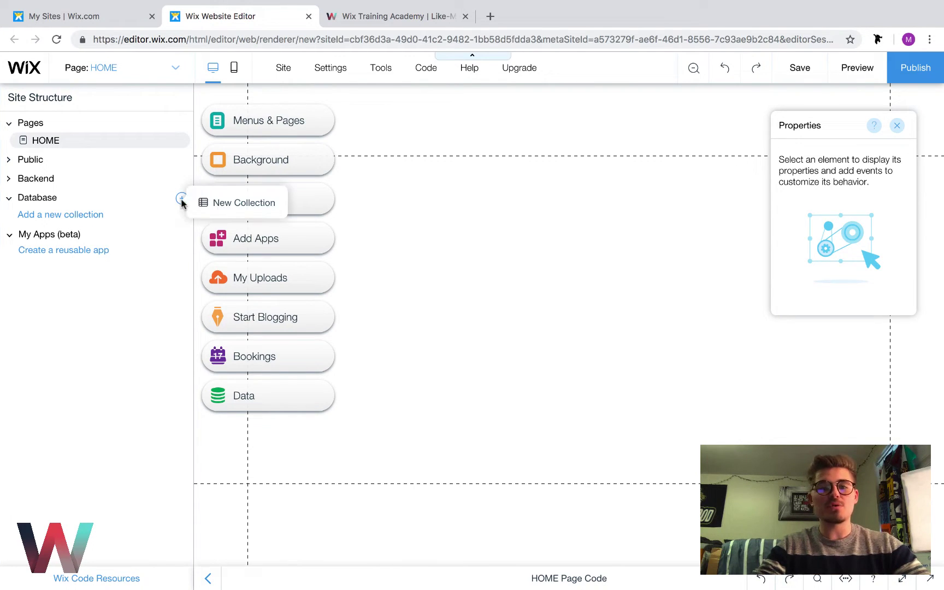
{"action": "left_click", "coordinate": [222, 205]}
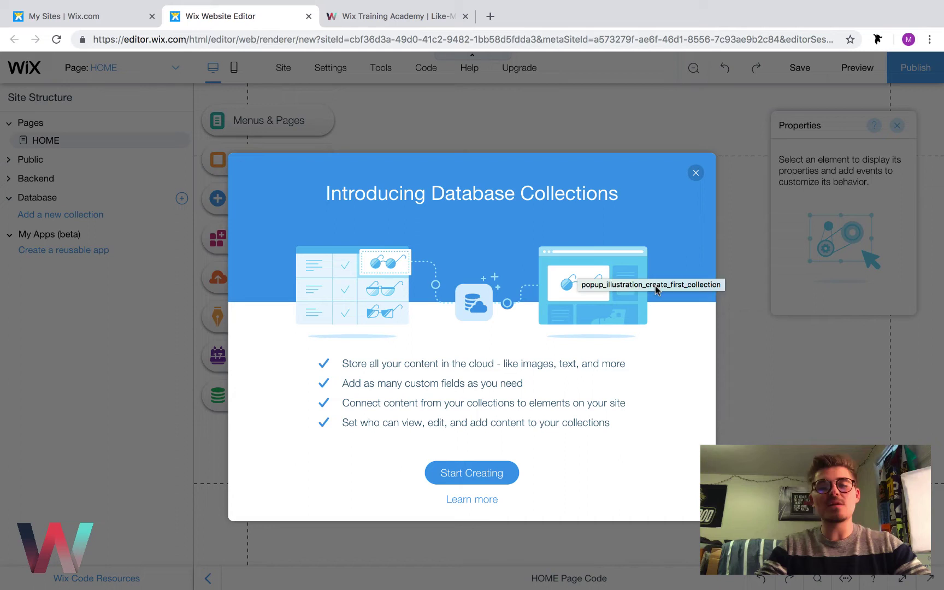
{"action": "left_click", "coordinate": [491, 470]}
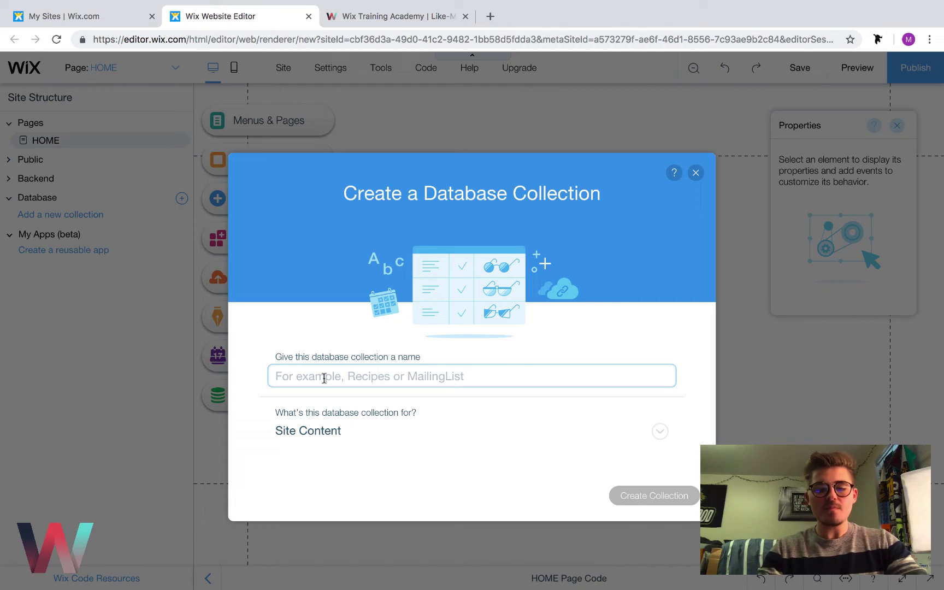
Enter MemberProfileData as the new collection's name
{"action": "type", "text": "MemberProfi"}
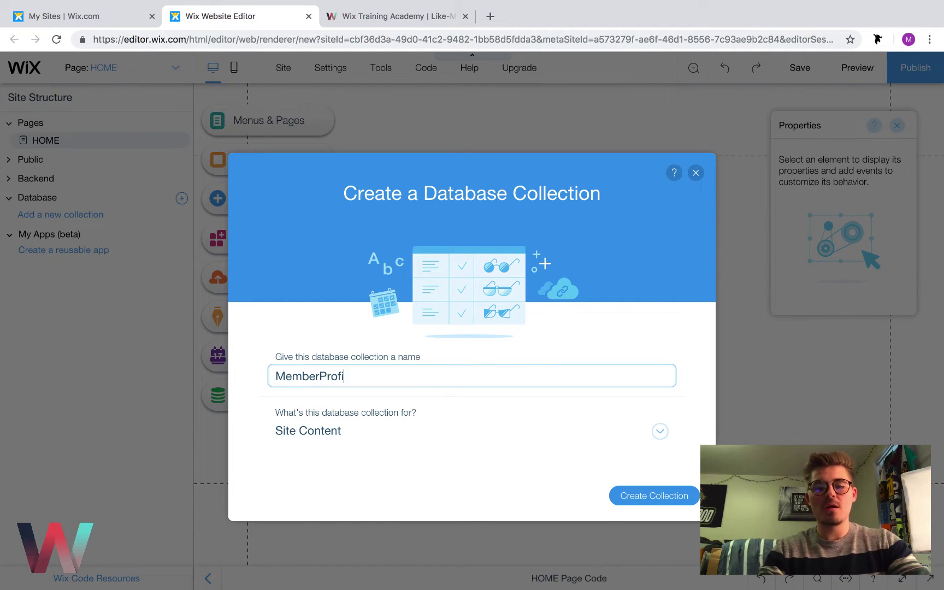
{"action": "type", "text": "leData"}
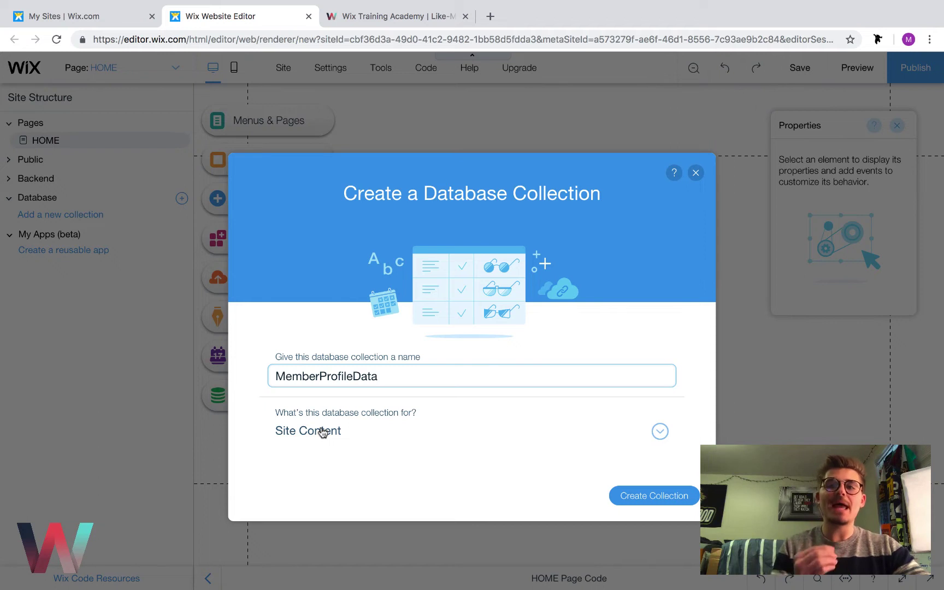
Expand the Site Content purpose dropdown and scroll through presets down to Custom Use
{"action": "left_click", "coordinate": [323, 433]}
{"action": "scroll", "coordinate": [405, 382], "scroll_direction": "down", "scroll_amount": 3}
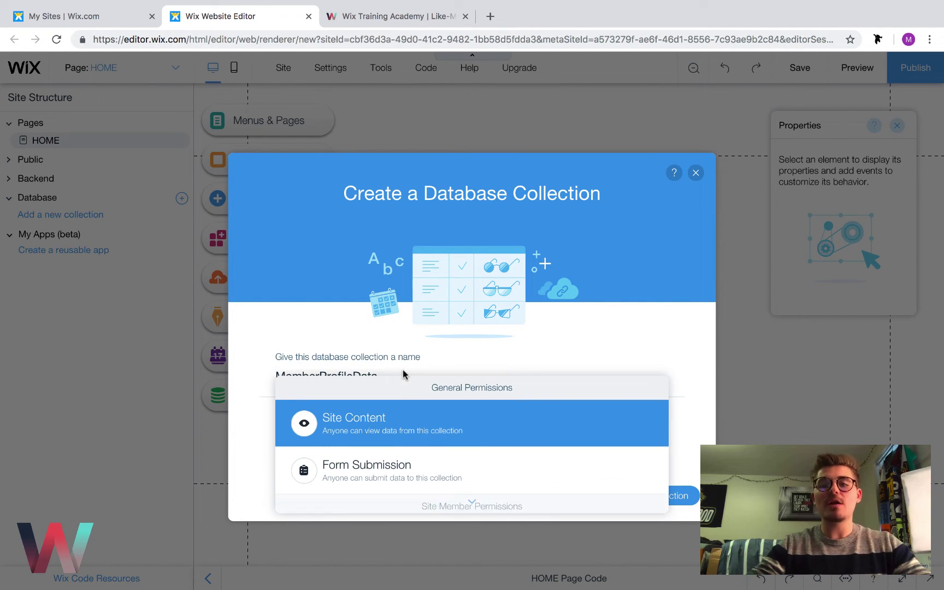
{"action": "scroll", "coordinate": [404, 375], "scroll_direction": "down", "scroll_amount": 3}
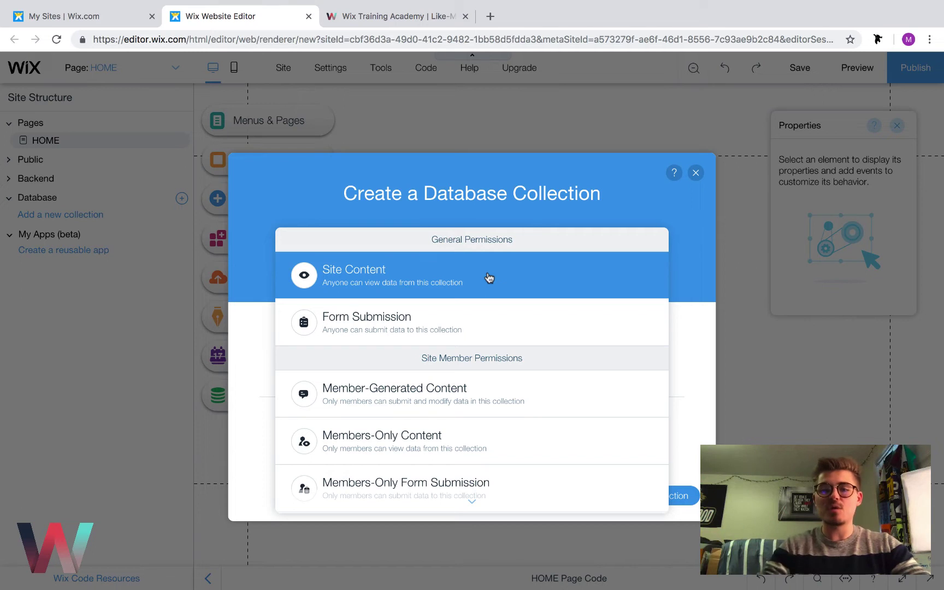
{"action": "scroll", "coordinate": [489, 278], "scroll_direction": "down", "scroll_amount": 1}
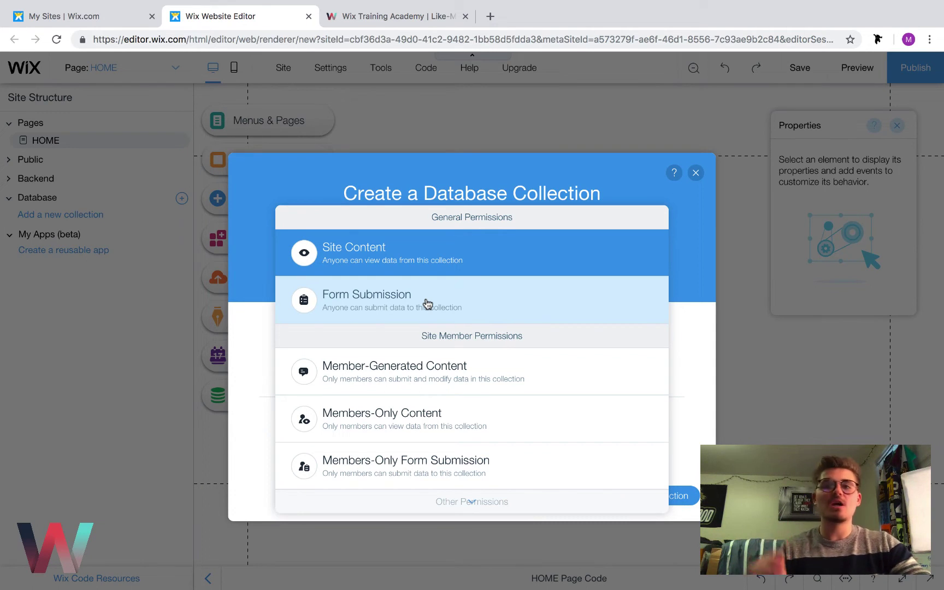
{"action": "scroll", "coordinate": [427, 304], "scroll_direction": "down", "scroll_amount": 3}
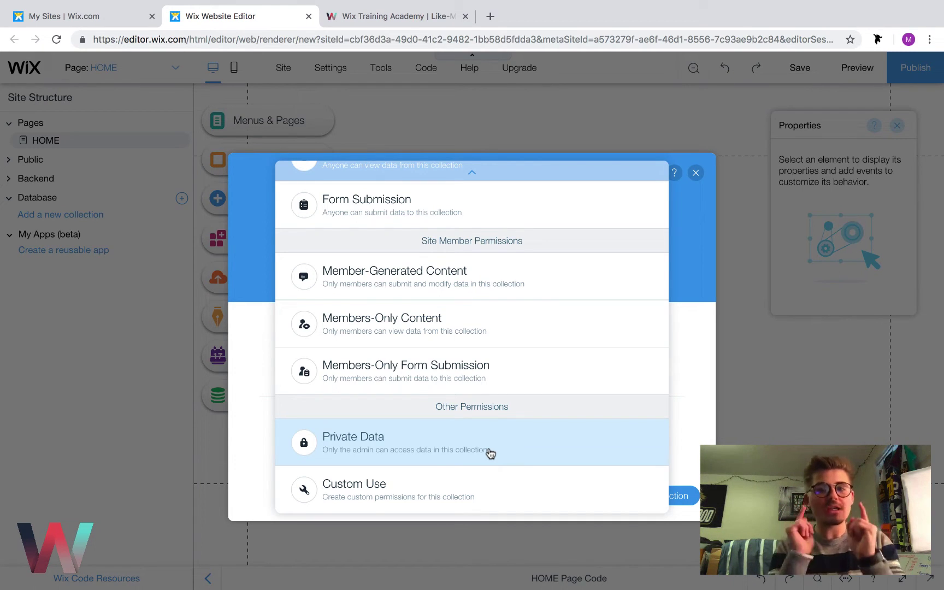
Choose Custom Use for the collection and let Anyone read its content
{"action": "left_click", "coordinate": [429, 495]}
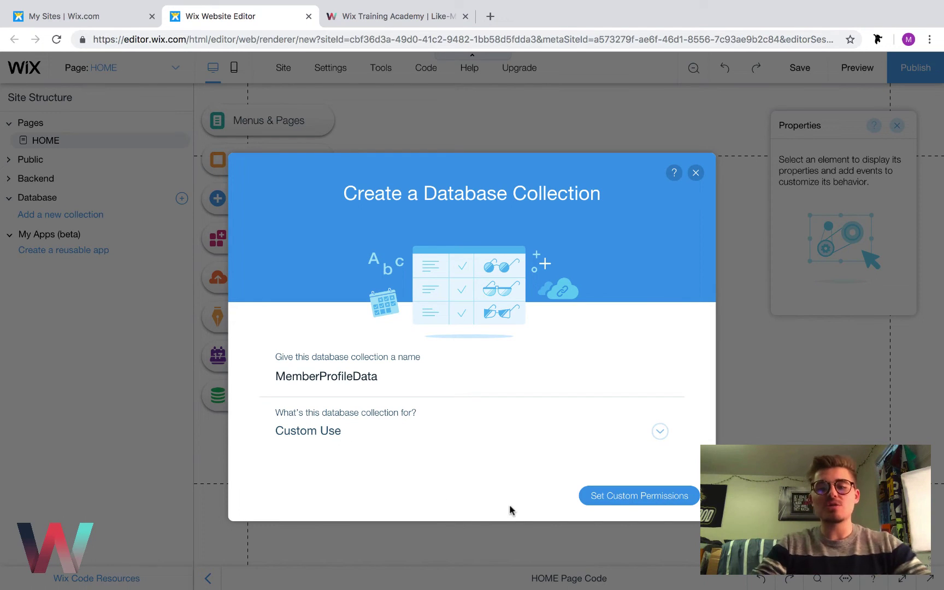
{"action": "left_click", "coordinate": [653, 501]}
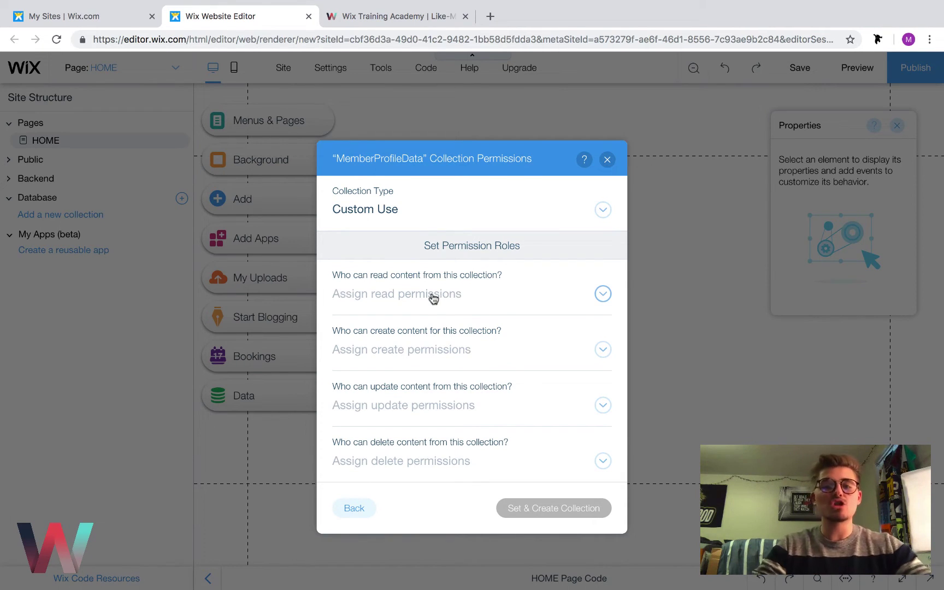
{"action": "left_click", "coordinate": [458, 296]}
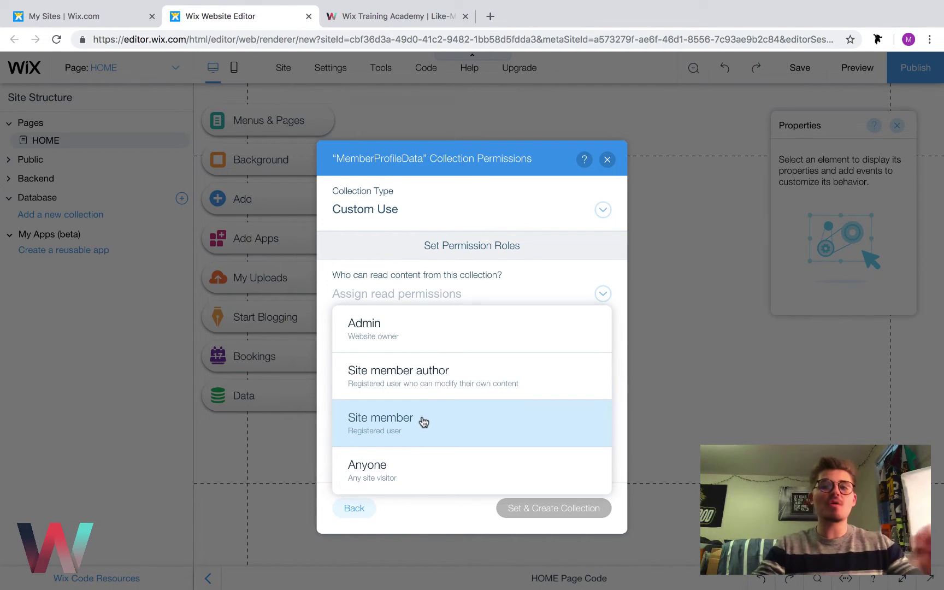
{"action": "left_click", "coordinate": [390, 477]}
Set the create, update and delete permissions to Anyone as well
{"action": "left_click", "coordinate": [428, 353]}
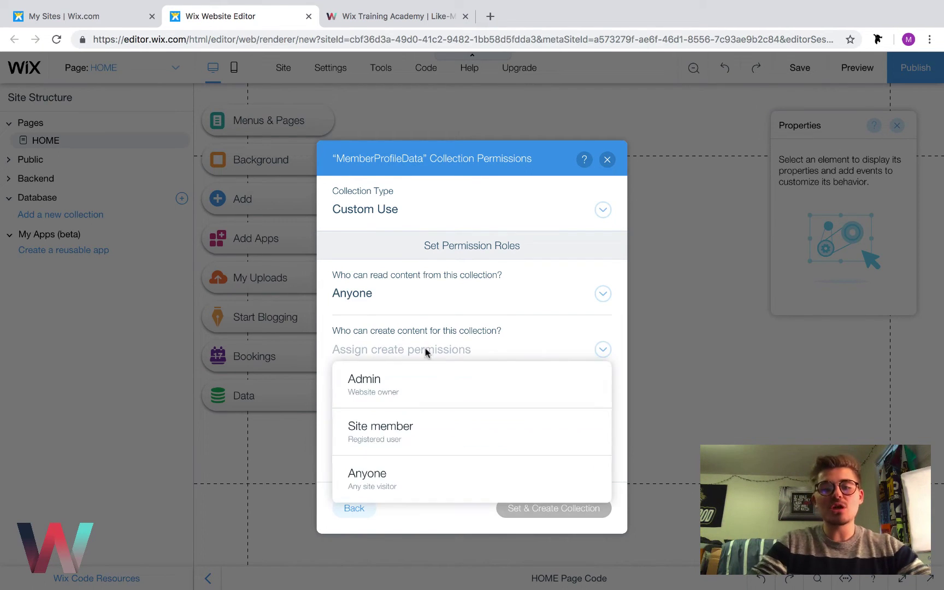
{"action": "left_click", "coordinate": [387, 479]}
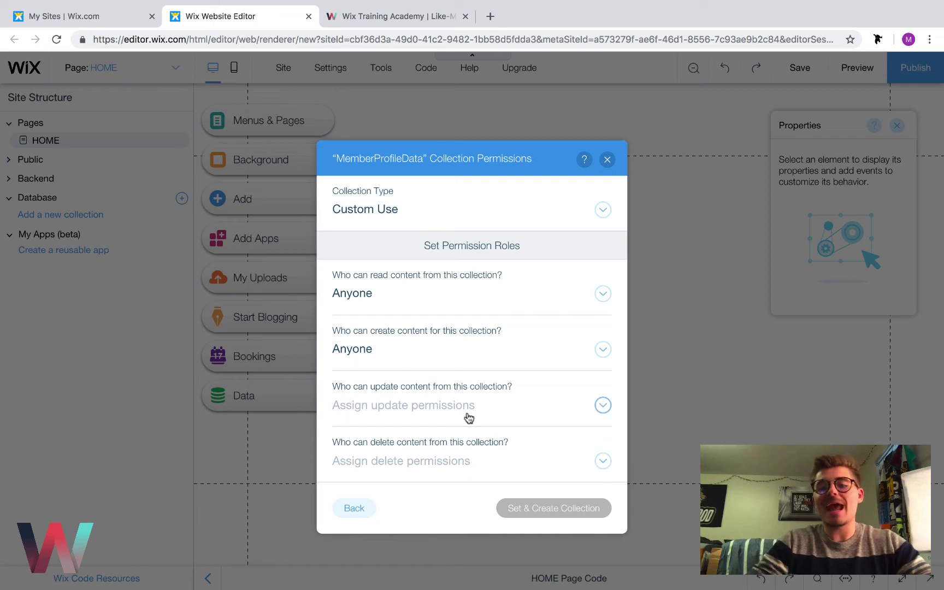
{"action": "left_click", "coordinate": [429, 410]}
{"action": "left_click", "coordinate": [423, 369]}
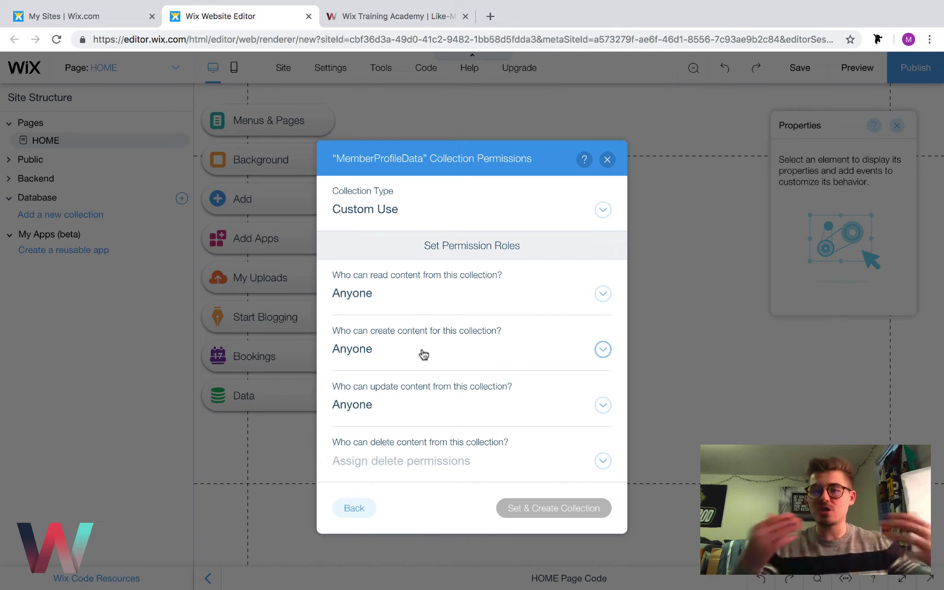
{"action": "left_click", "coordinate": [398, 461]}
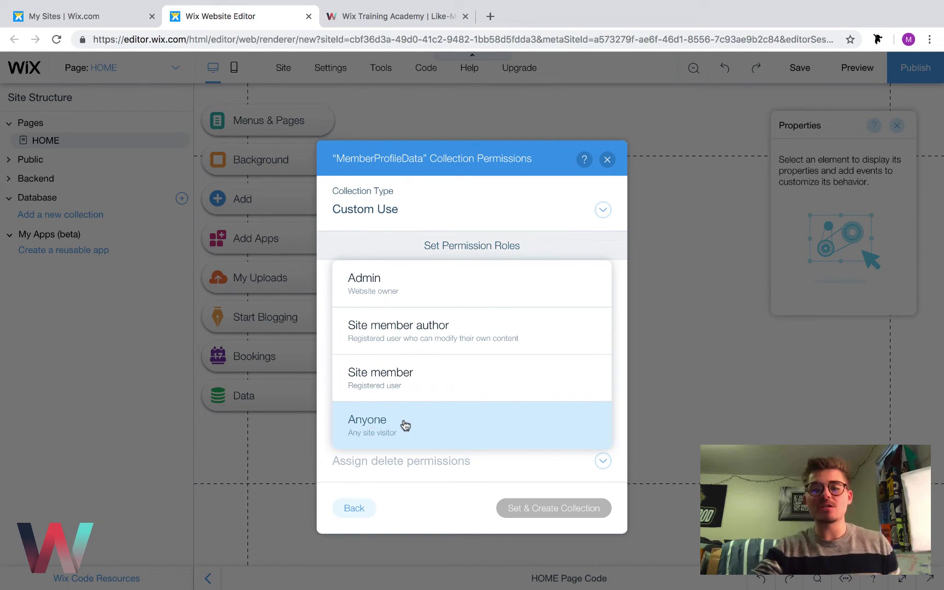
{"action": "left_click", "coordinate": [405, 425]}
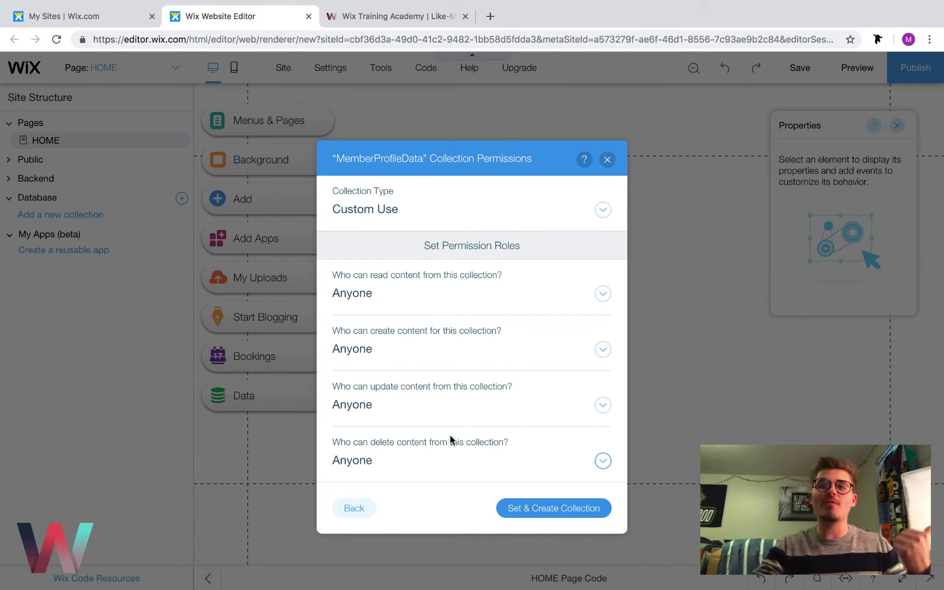
Create MemberProfileData with these permissions and open its data table
{"action": "left_click", "coordinate": [537, 514]}
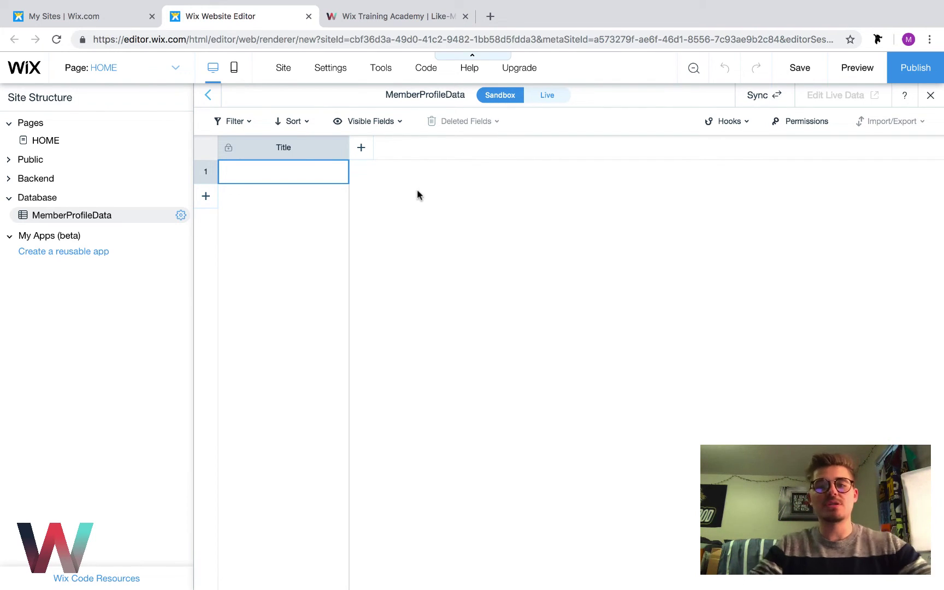
Name a new collection field Full Name and keep its type as Text
{"action": "left_click", "coordinate": [361, 149]}
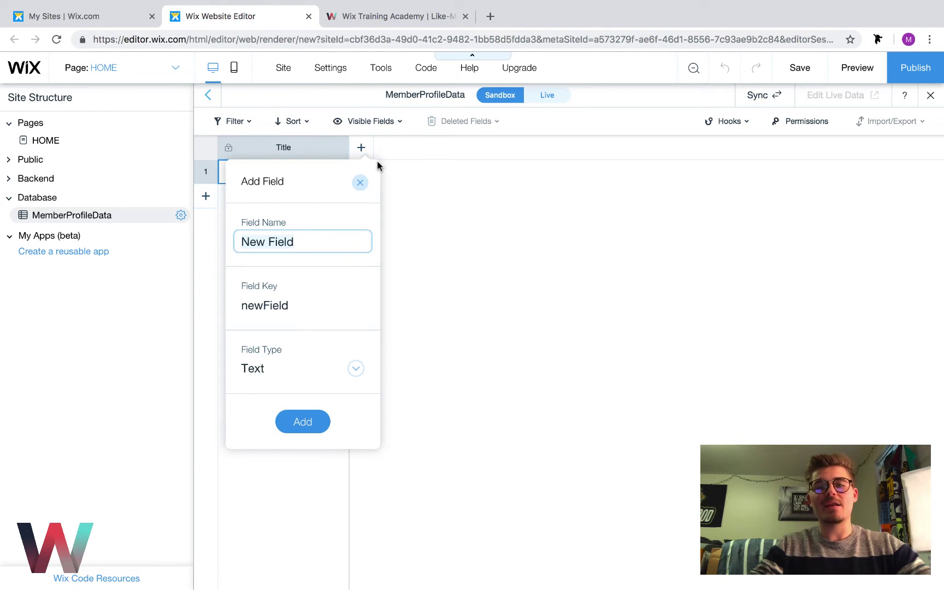
{"action": "key", "text": "BackSpace"}
{"action": "type", "text": "Full Name"}
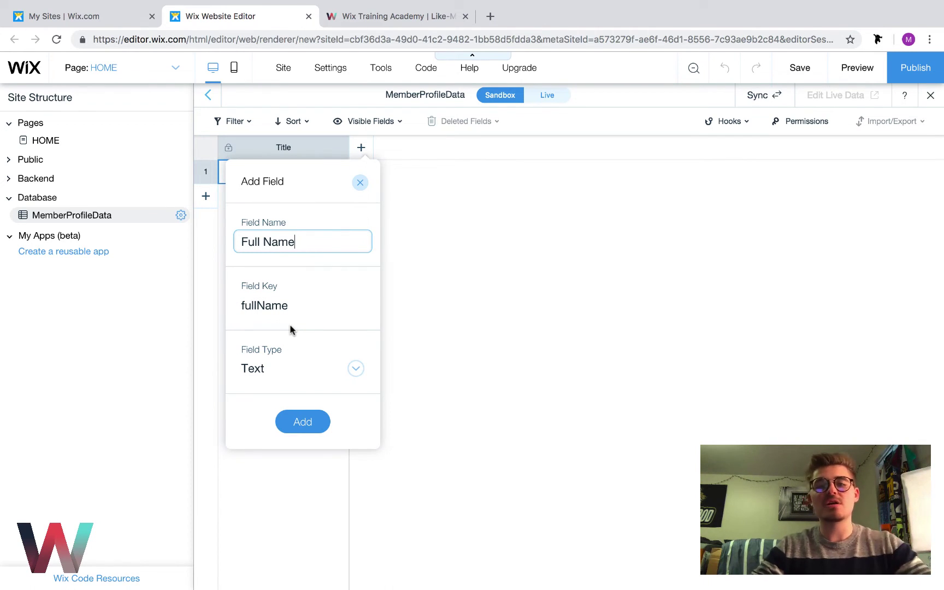
{"action": "left_click", "coordinate": [285, 372]}
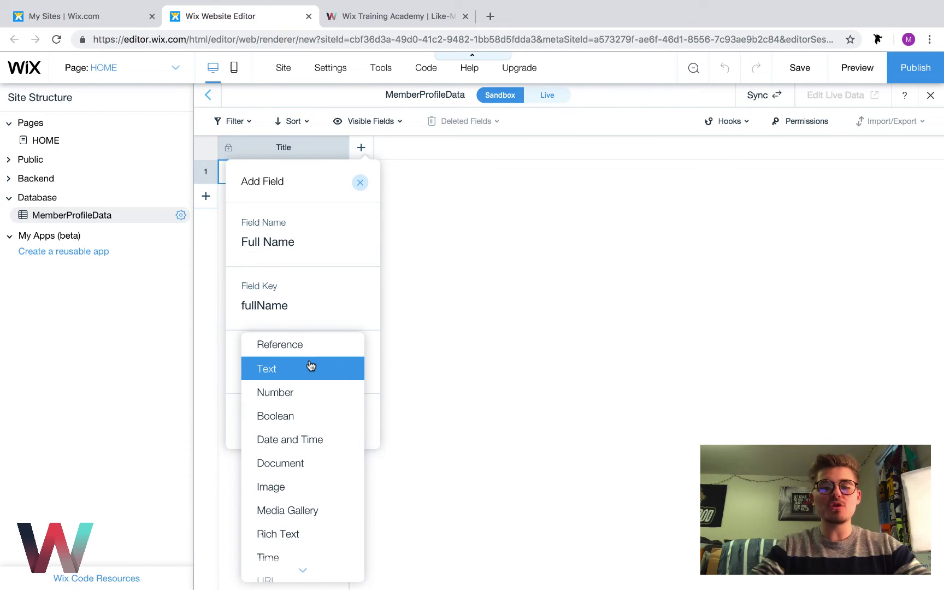
{"action": "left_click", "coordinate": [381, 349]}
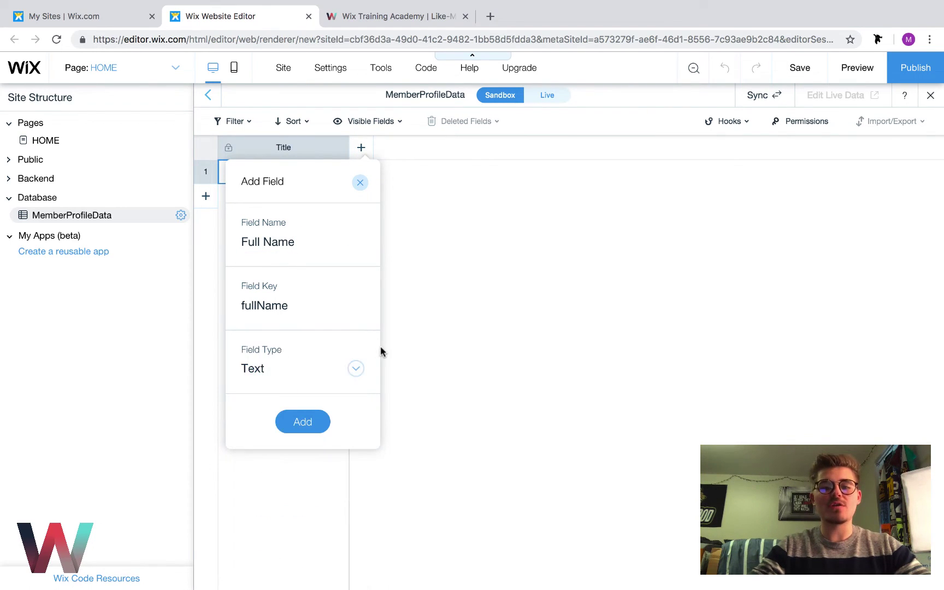
{"action": "left_click", "coordinate": [317, 373]}
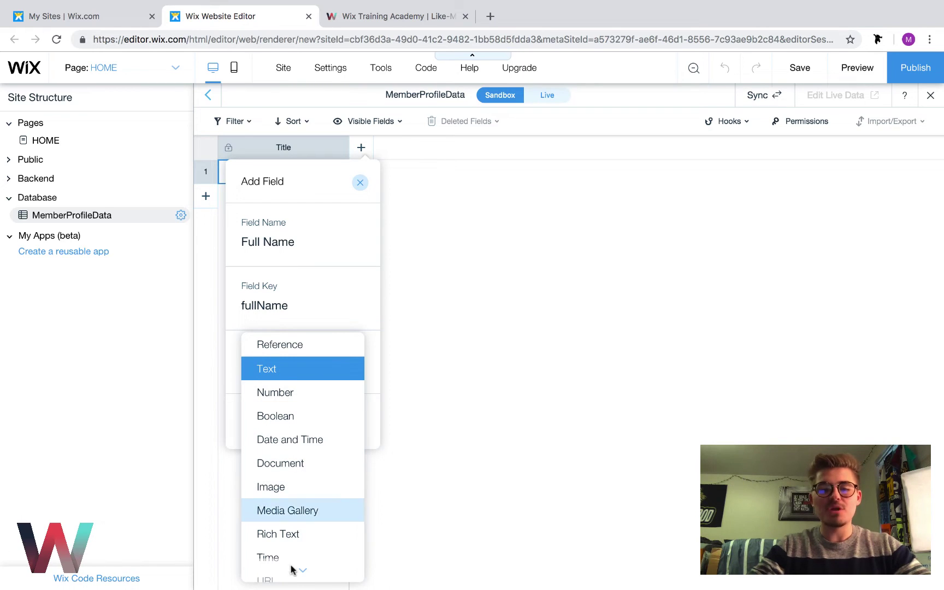
{"action": "mouse_move", "coordinate": [295, 570]}
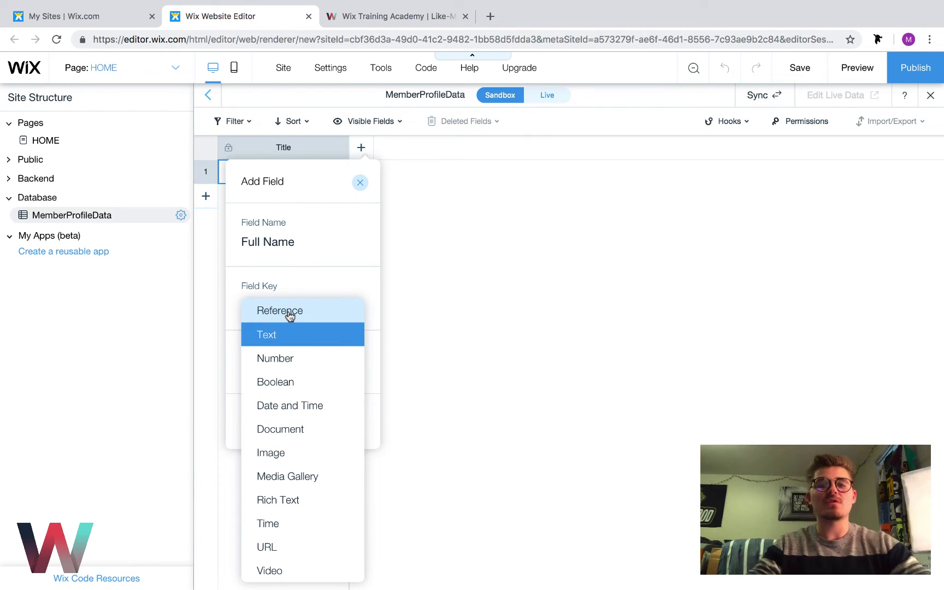
{"action": "left_click", "coordinate": [295, 335]}
Add the Full Name field, then add an Email field of type Text
{"action": "left_click", "coordinate": [295, 425]}
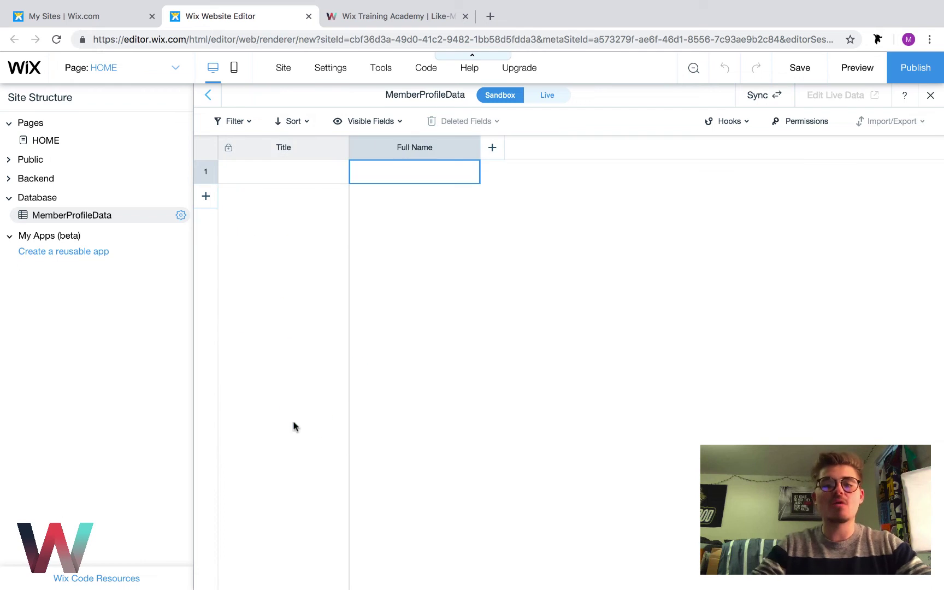
{"action": "left_click", "coordinate": [492, 147]}
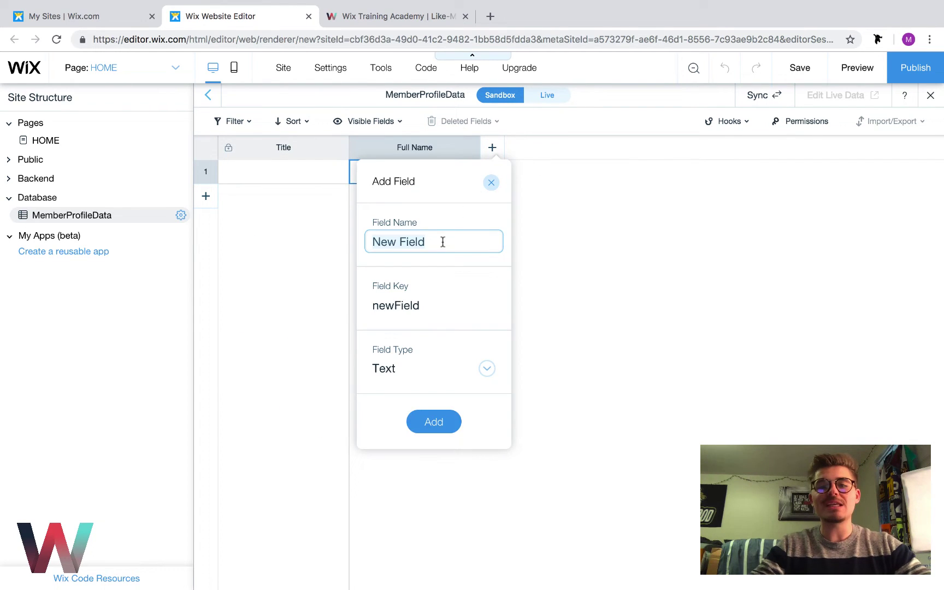
{"action": "key", "text": "BackSpace"}
{"action": "type", "text": "Email"}
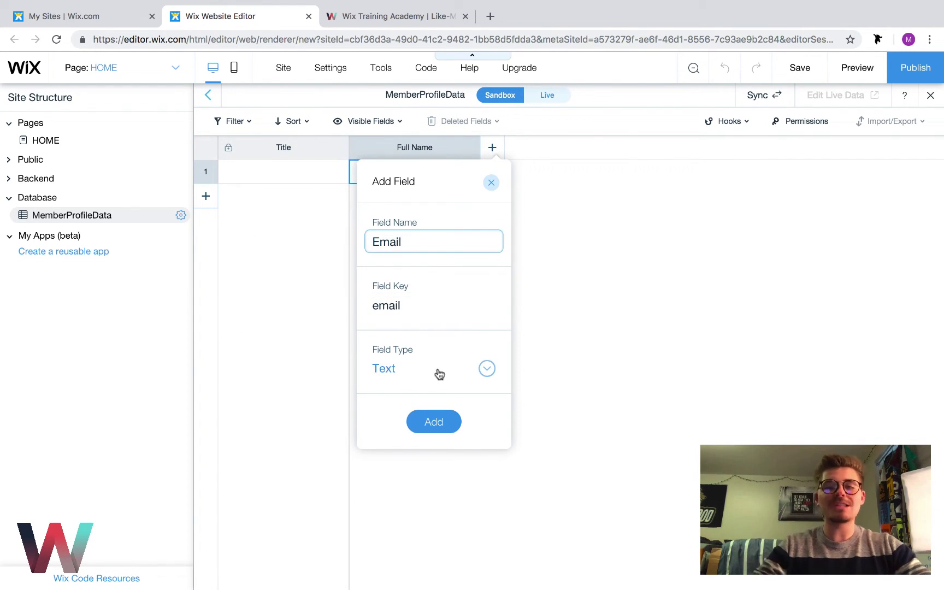
{"action": "left_click", "coordinate": [440, 374]}
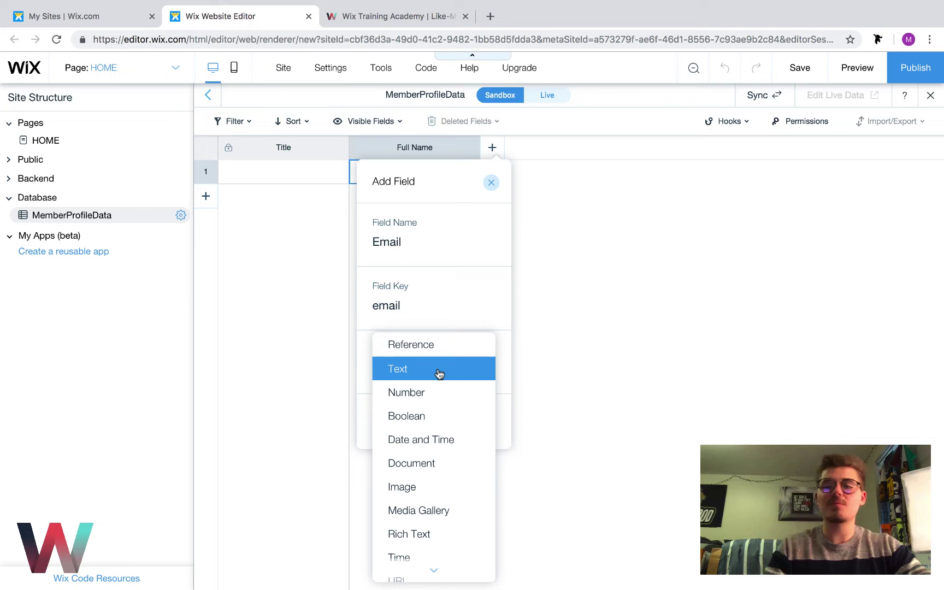
{"action": "left_click", "coordinate": [439, 373]}
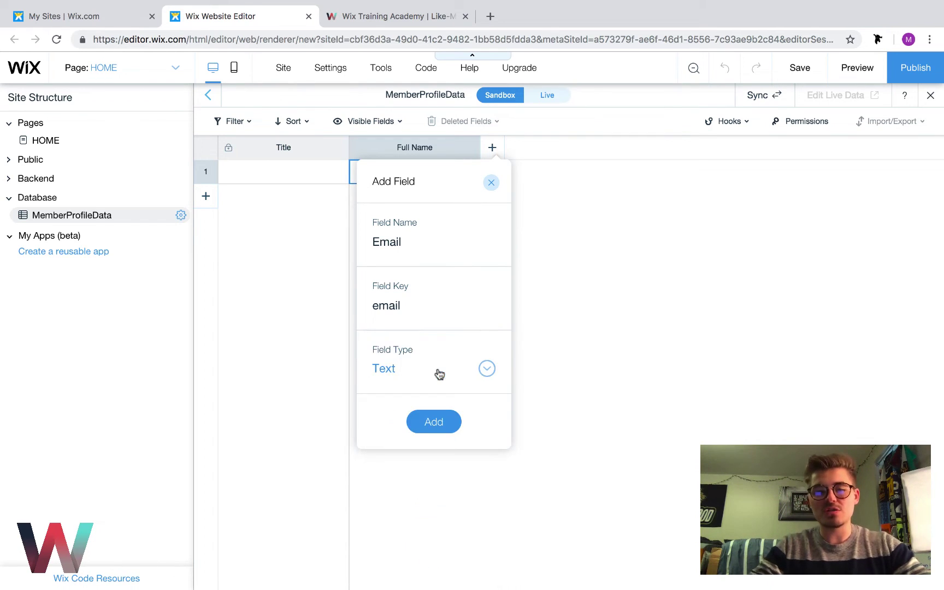
{"action": "left_click", "coordinate": [432, 430]}
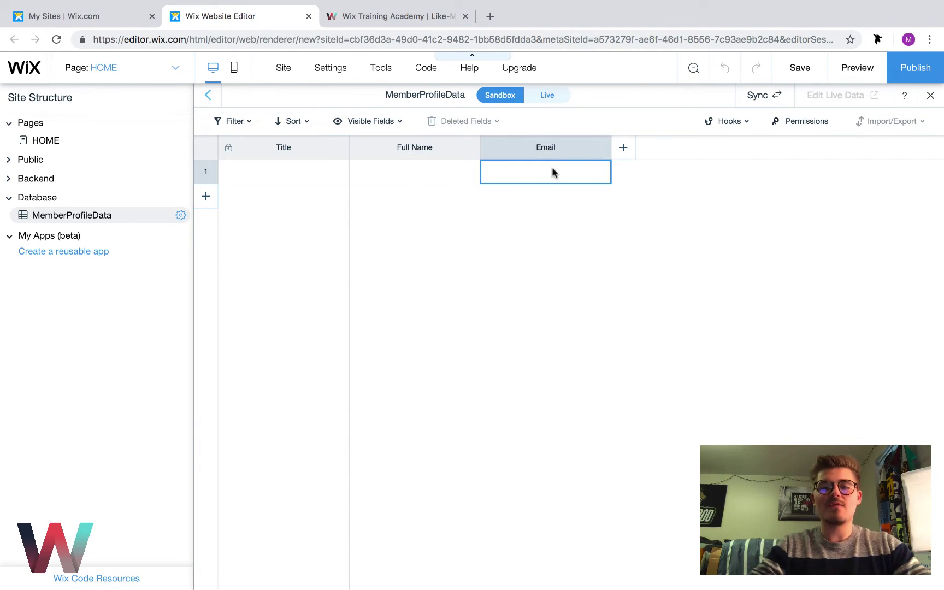
Add a Phone Number field of type Text
{"action": "left_click", "coordinate": [622, 148]}
{"action": "key", "text": "BackSpace"}
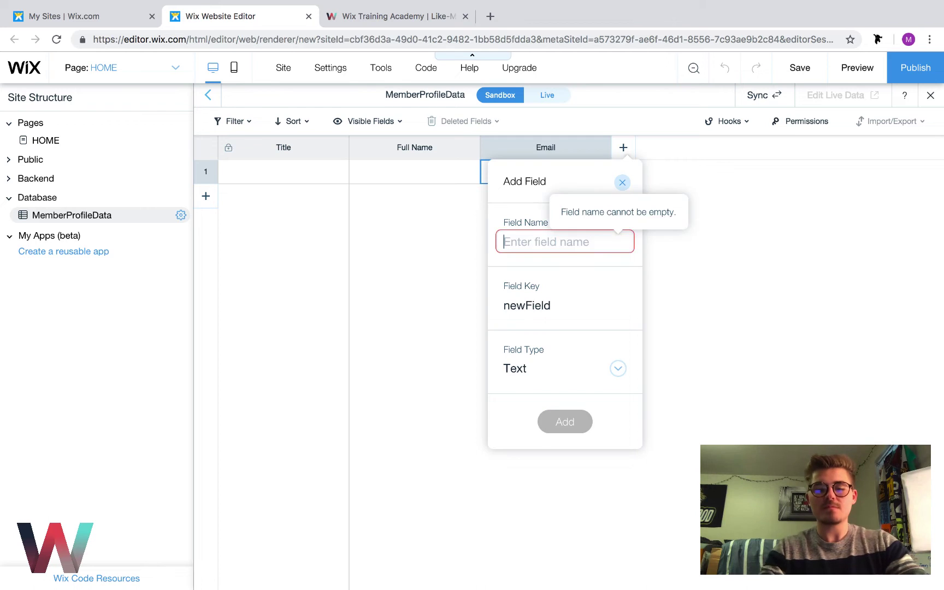
{"action": "type", "text": "Phone Nukber"}
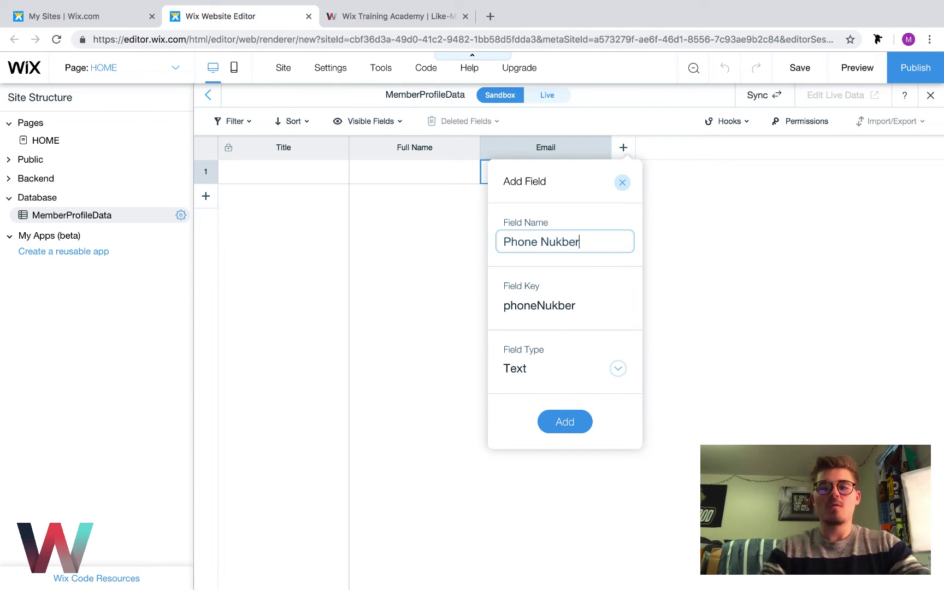
{"action": "key", "text": "BackSpace"}
{"action": "key", "text": "BackSpace"}
{"action": "key", "text": "BackSpace"}
{"action": "key", "text": "BackSpace"}
{"action": "type", "text": "mber"}
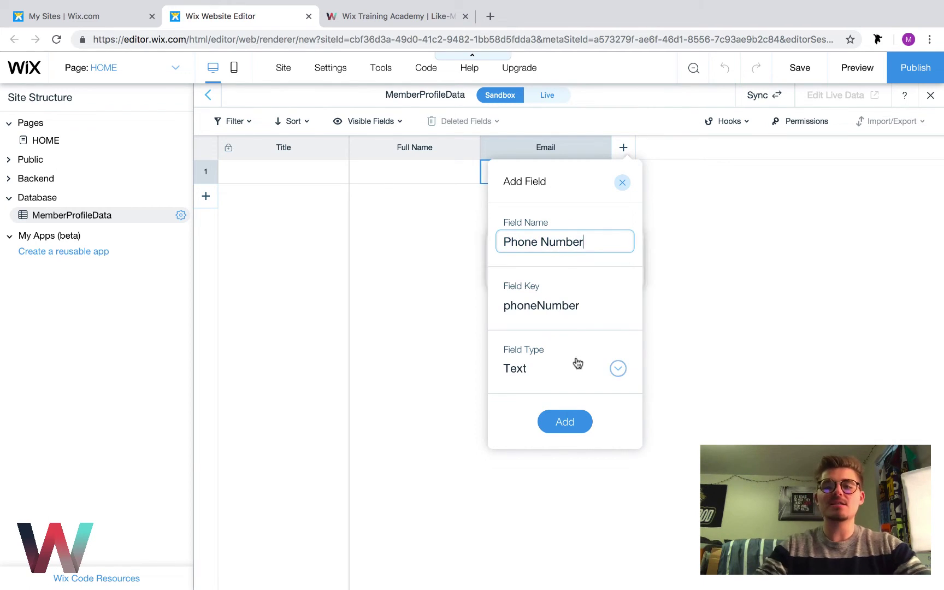
{"action": "left_click", "coordinate": [558, 376]}
{"action": "left_click", "coordinate": [561, 371]}
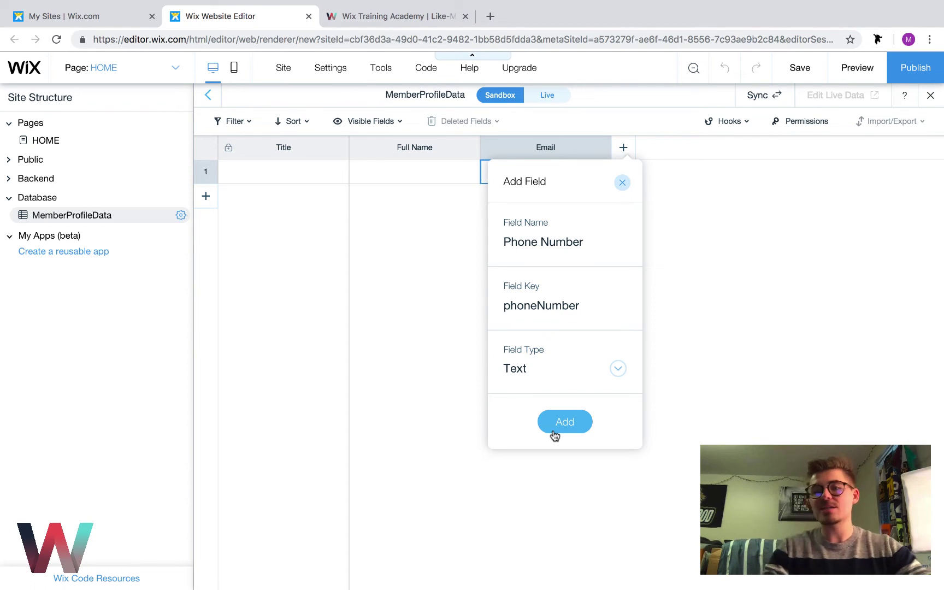
{"action": "left_click", "coordinate": [553, 433]}
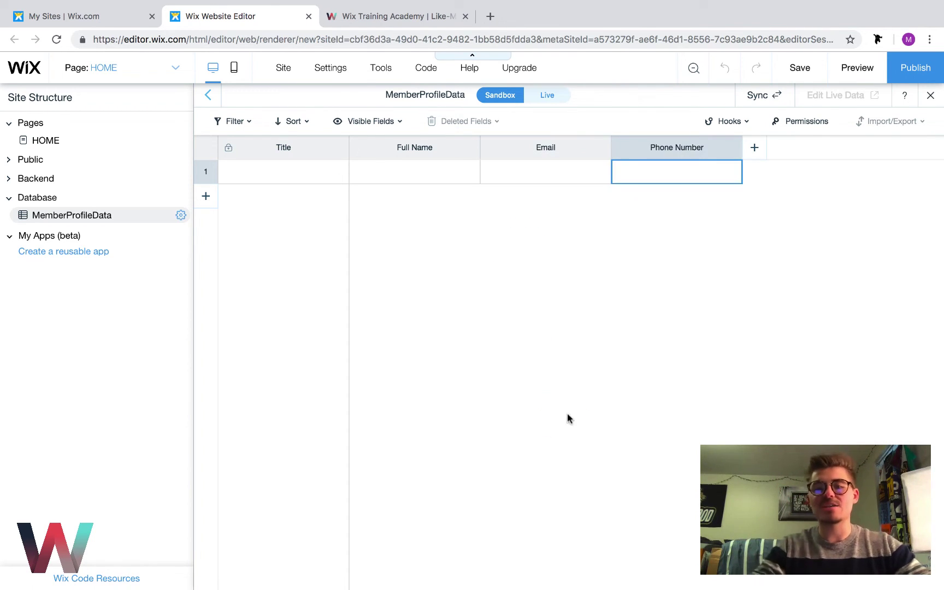
Add a Bio field of type Text
{"action": "left_click", "coordinate": [752, 157]}
{"action": "left_click", "coordinate": [700, 232]}
{"action": "key", "text": "BackSpace"}
{"action": "key", "text": "BackSpace"}
{"action": "key", "text": "BackSpace"}
{"action": "key", "text": "BackSpace"}
{"action": "key", "text": "BackSpace"}
{"action": "key", "text": "BackSpace"}
{"action": "key", "text": "BackSpace"}
{"action": "key", "text": "BackSpace"}
{"action": "key", "text": "BackSpace"}
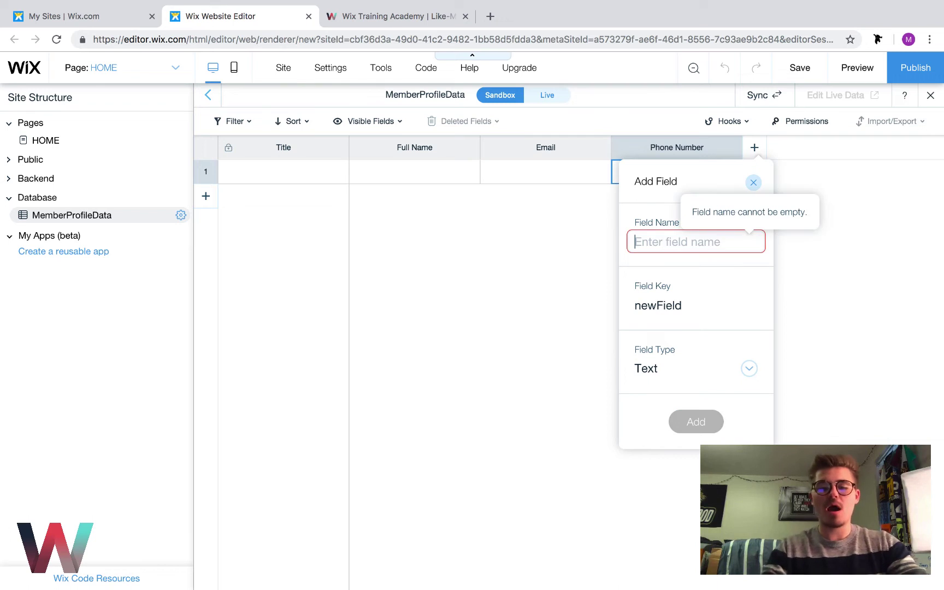
{"action": "type", "text": "P"}
{"action": "key", "text": "BackSpace"}
{"action": "type", "text": "Bio"}
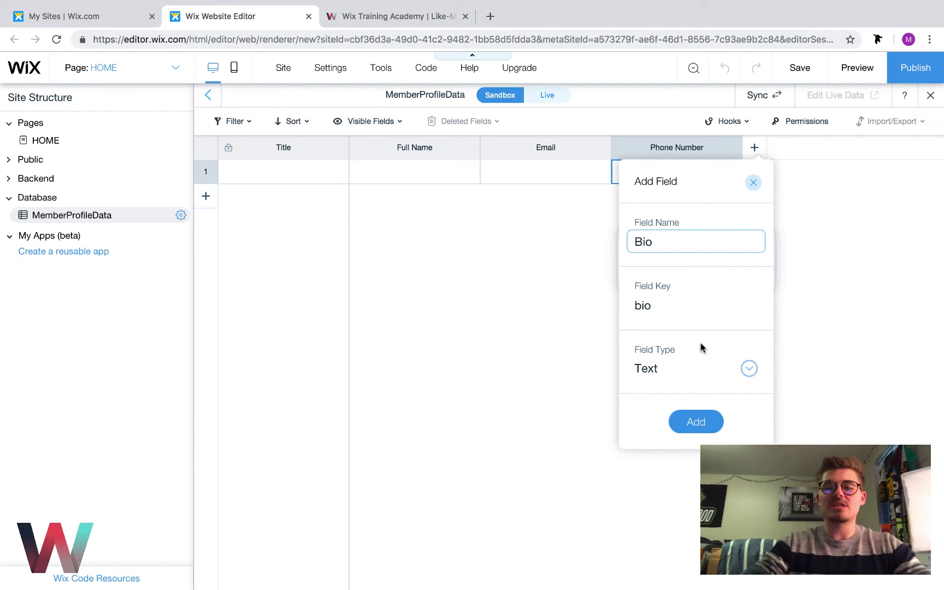
{"action": "left_click", "coordinate": [685, 369]}
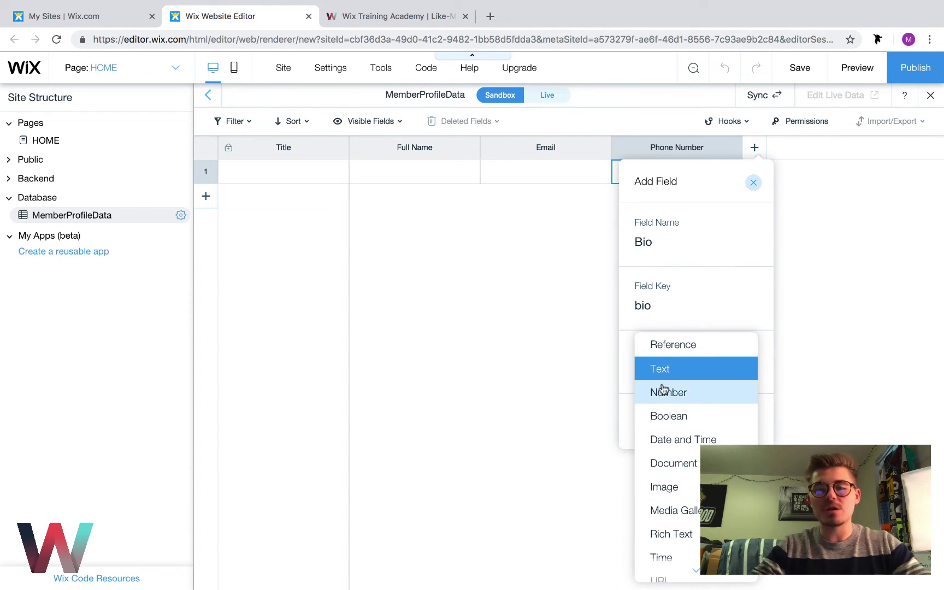
{"action": "left_click", "coordinate": [653, 370]}
{"action": "left_click", "coordinate": [691, 426]}
Add a Profile Picture field with Field Type set to Image
{"action": "left_click", "coordinate": [885, 147]}
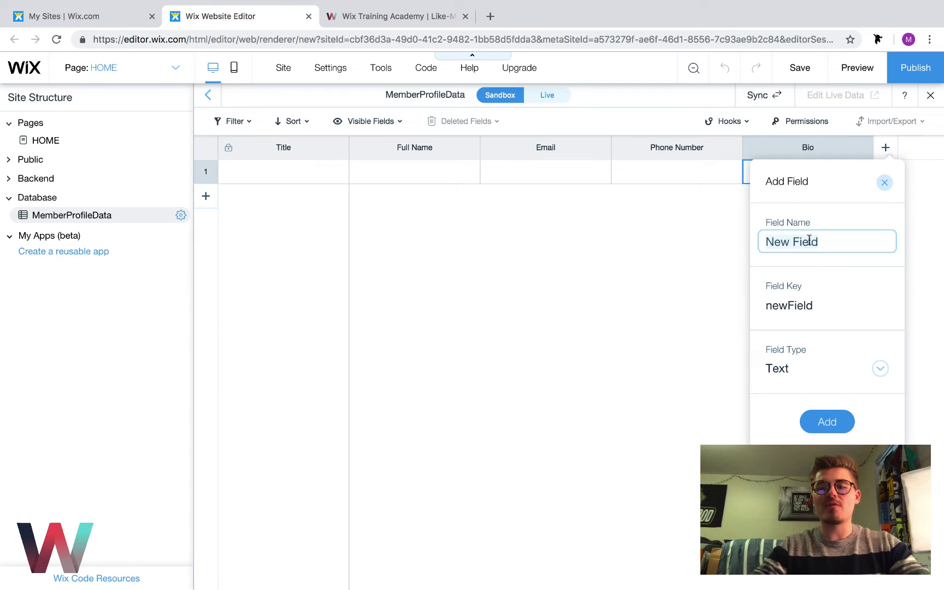
{"action": "key", "text": "BackSpace"}
{"action": "type", "text": "Profile Picy"}
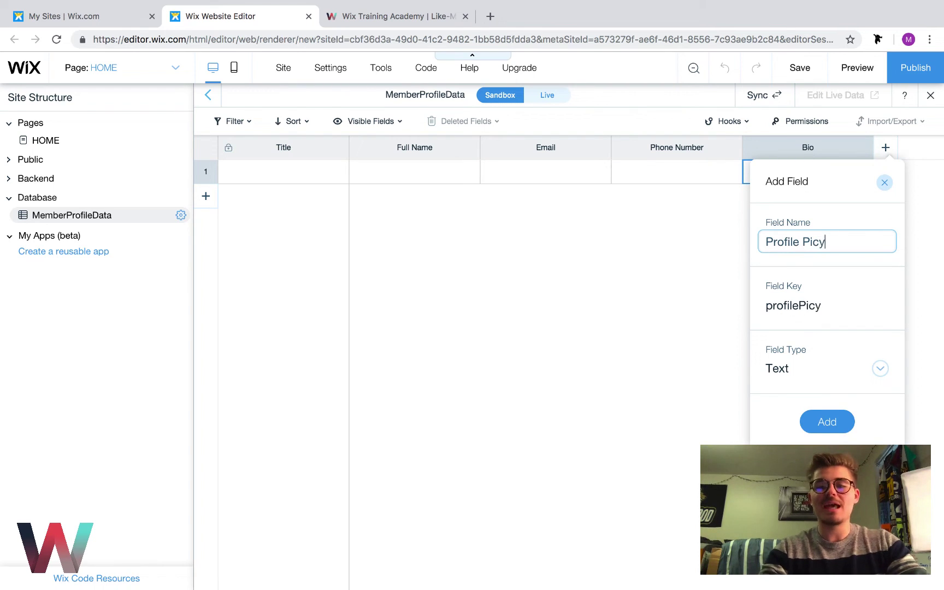
{"action": "key", "text": "BackSpace"}
{"action": "type", "text": "ture"}
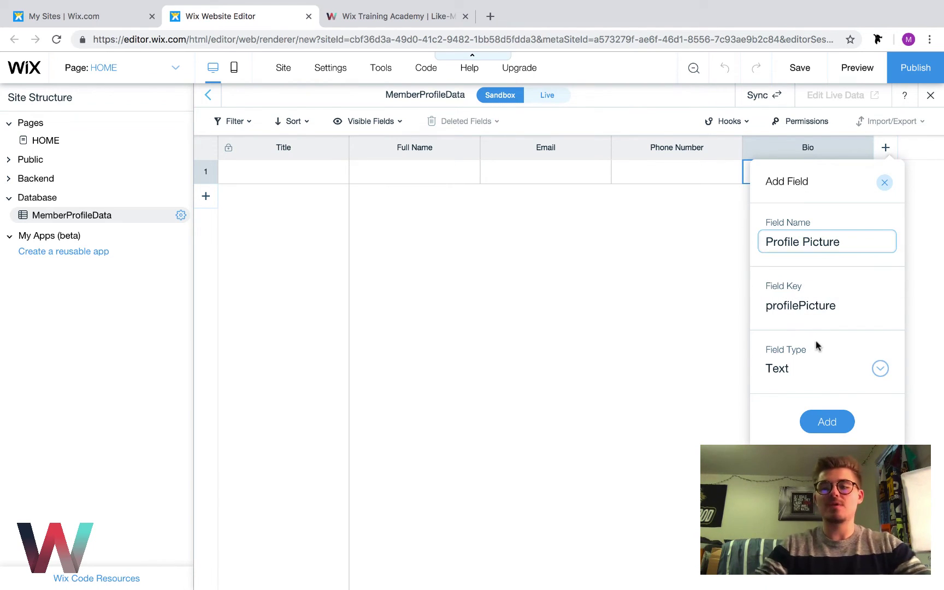
{"action": "left_click", "coordinate": [812, 352]}
{"action": "left_click", "coordinate": [807, 365]}
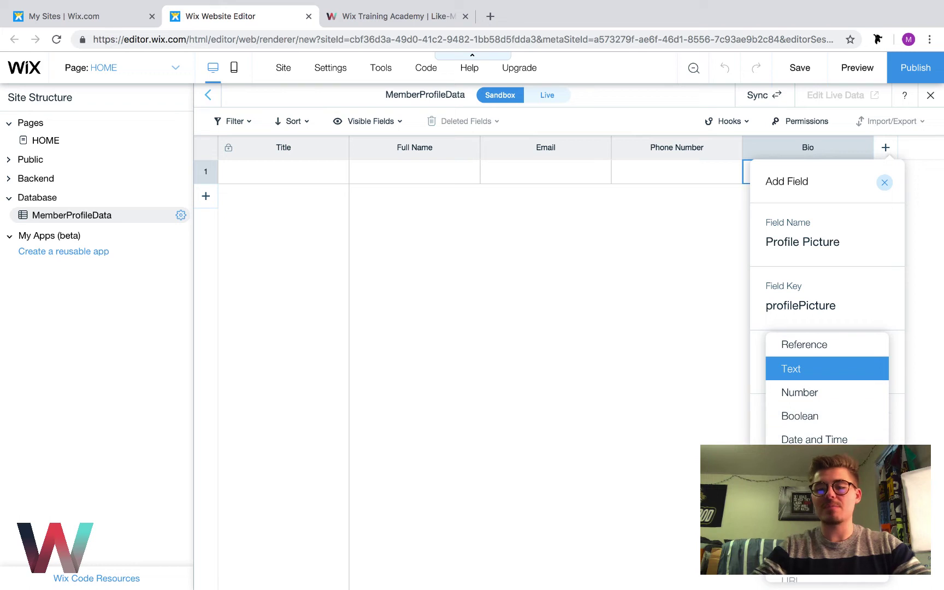
{"action": "left_click", "coordinate": [797, 463]}
{"action": "left_click", "coordinate": [826, 422]}
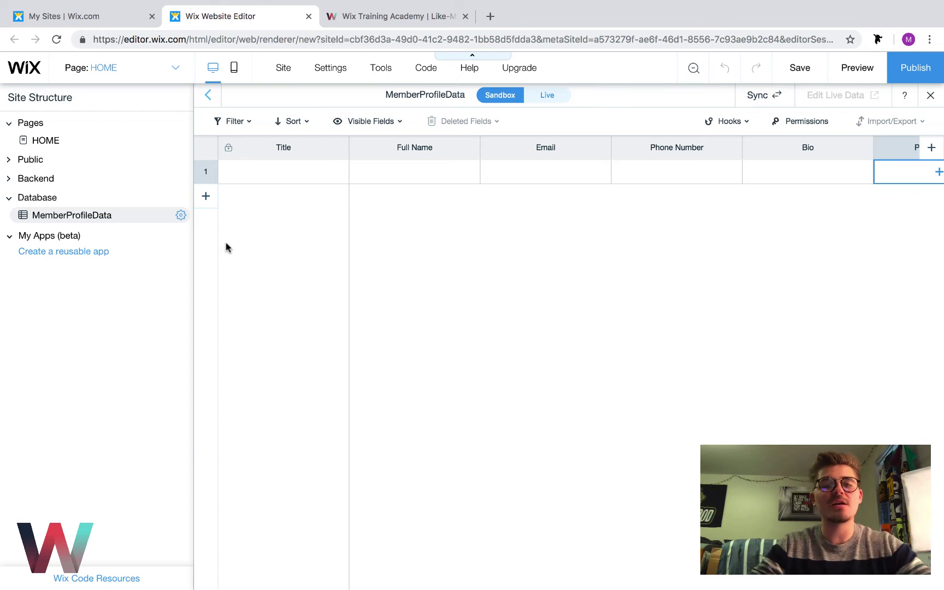
Start a dynamic page from the MemberProfileData collection and choose the Item Page type
{"action": "left_click", "coordinate": [181, 215]}
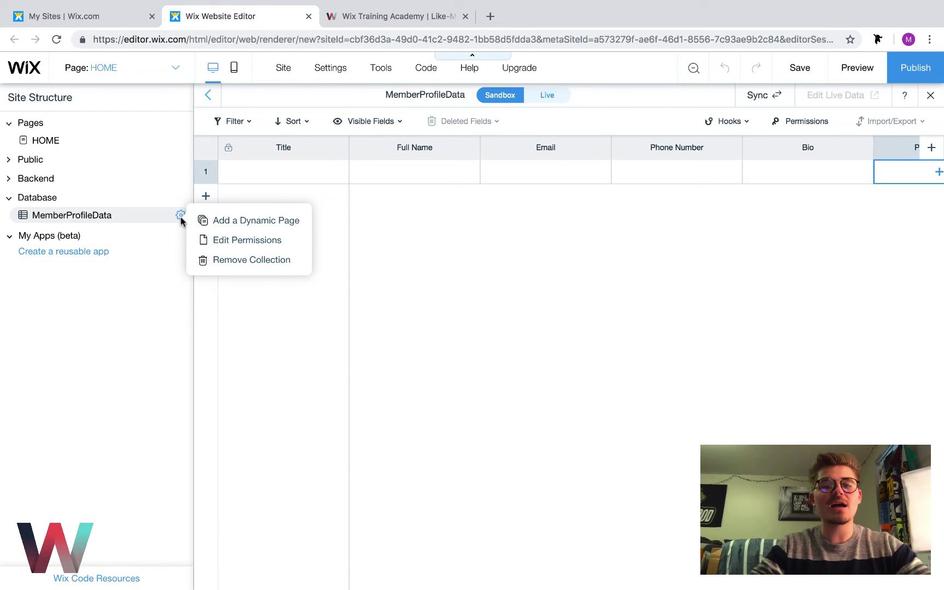
{"action": "left_click", "coordinate": [242, 221]}
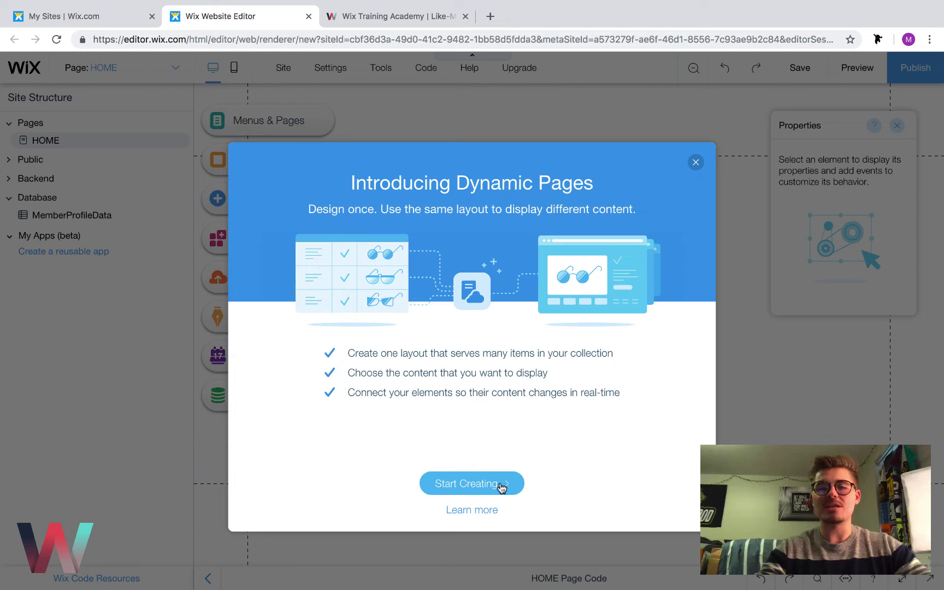
{"action": "left_click", "coordinate": [501, 487]}
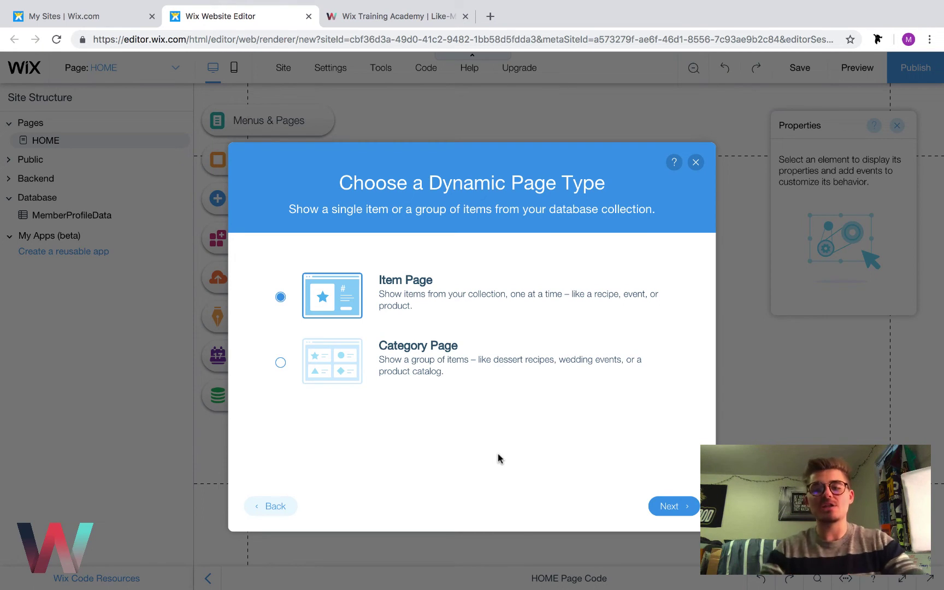
{"action": "left_click", "coordinate": [670, 505]}
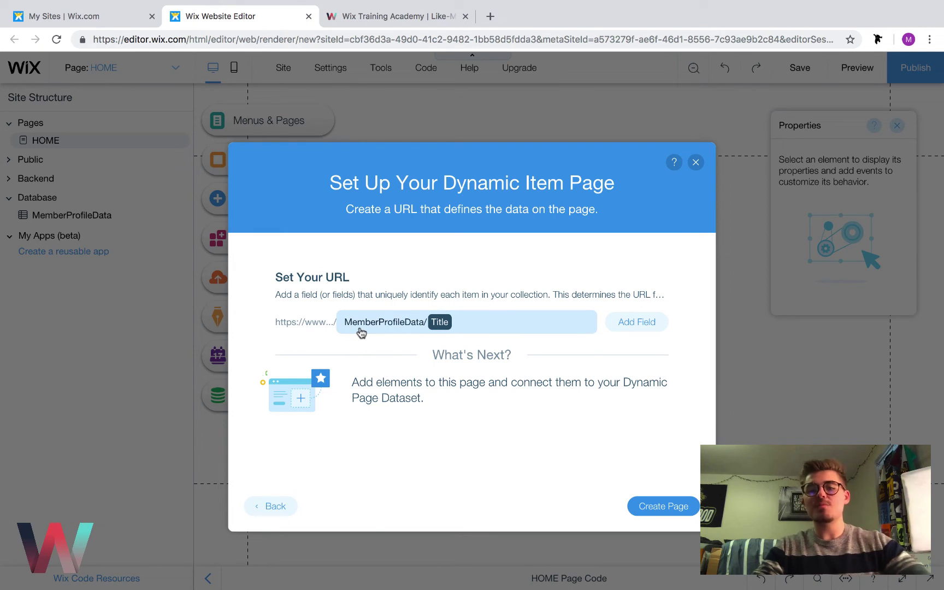
Replace Title with Full Name in the dynamic page URL and create the page
{"action": "left_click", "coordinate": [448, 322]}
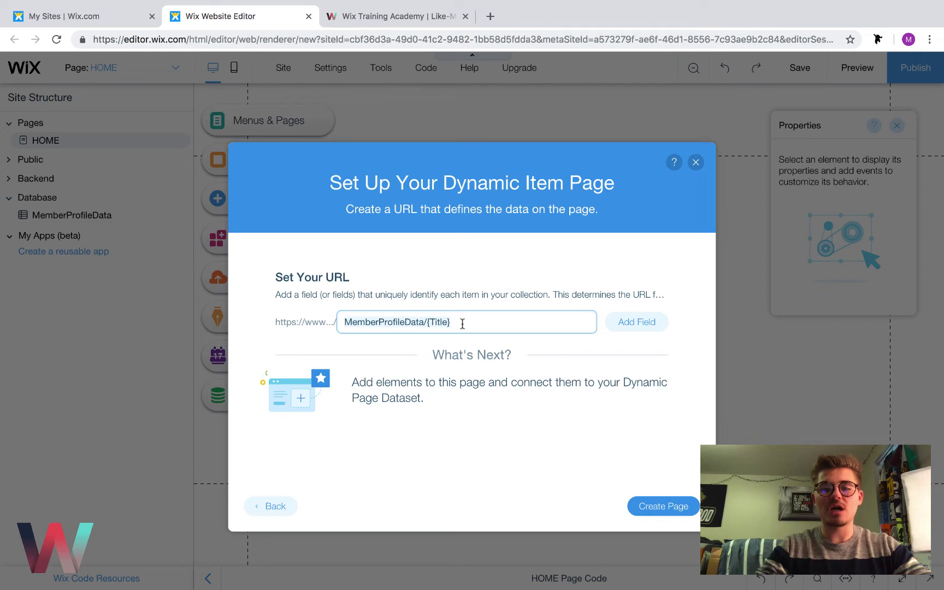
{"action": "left_click", "coordinate": [445, 321]}
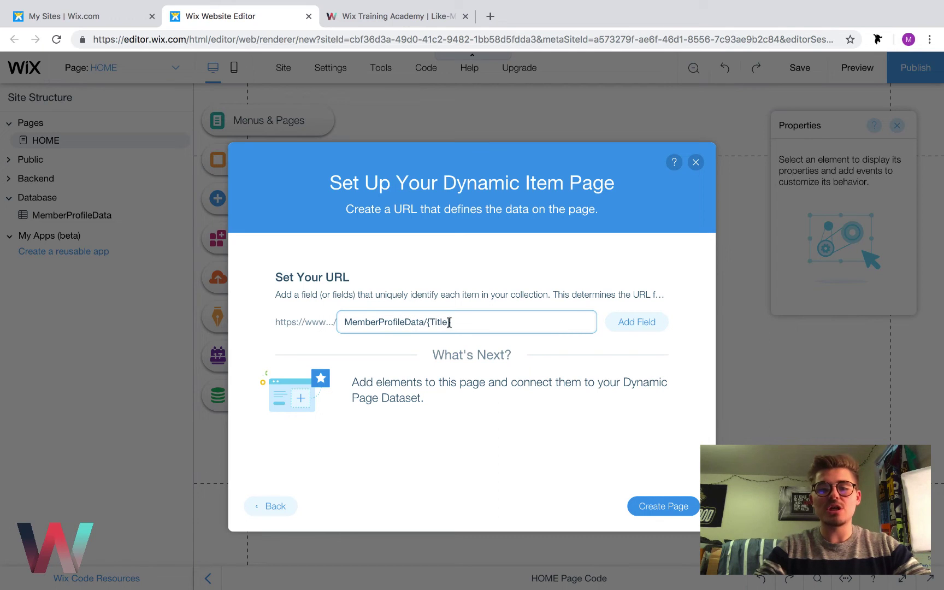
{"action": "key", "text": "BackSpace"}
{"action": "key", "text": "BackSpace"}
{"action": "key", "text": "BackSpace"}
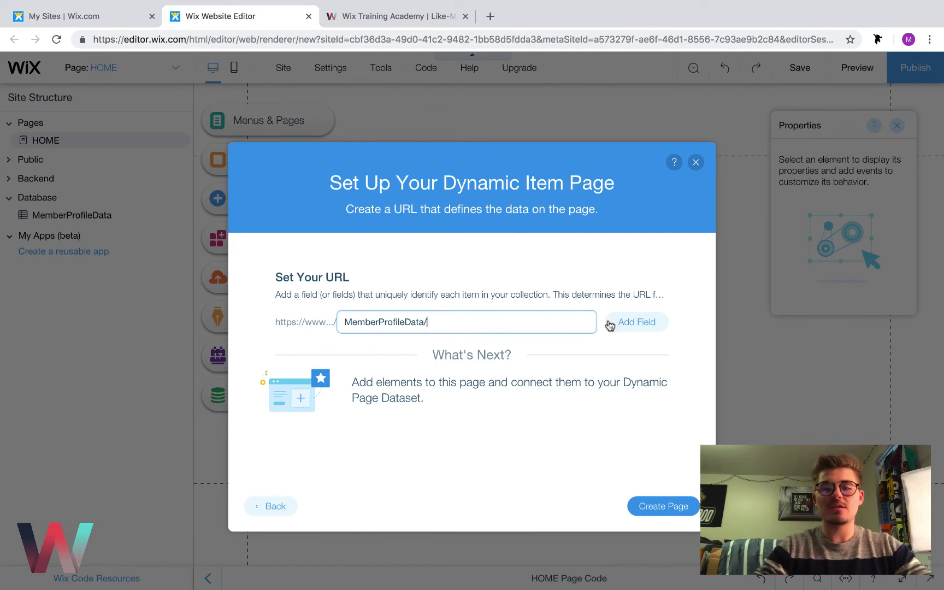
{"action": "left_click", "coordinate": [638, 323]}
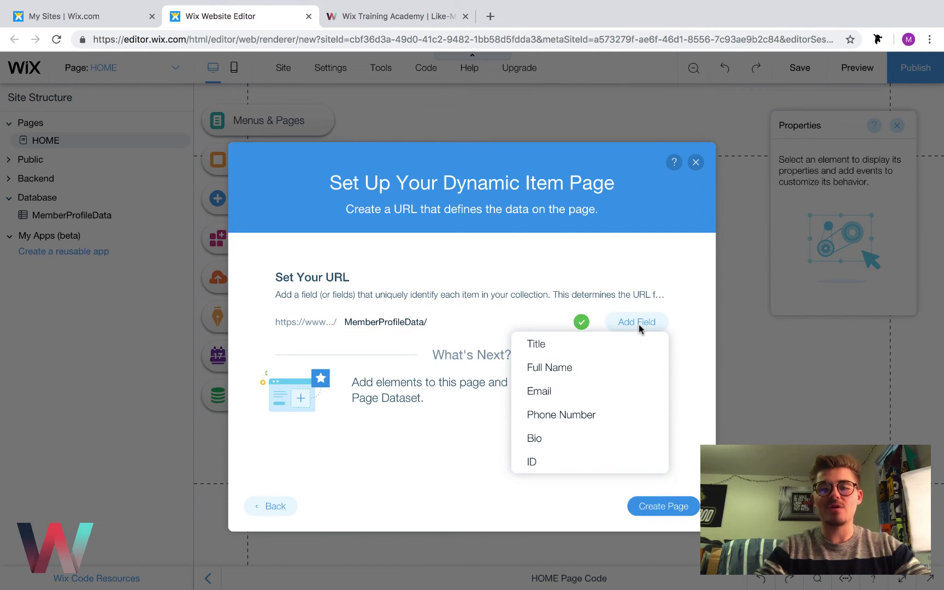
{"action": "left_click", "coordinate": [582, 368]}
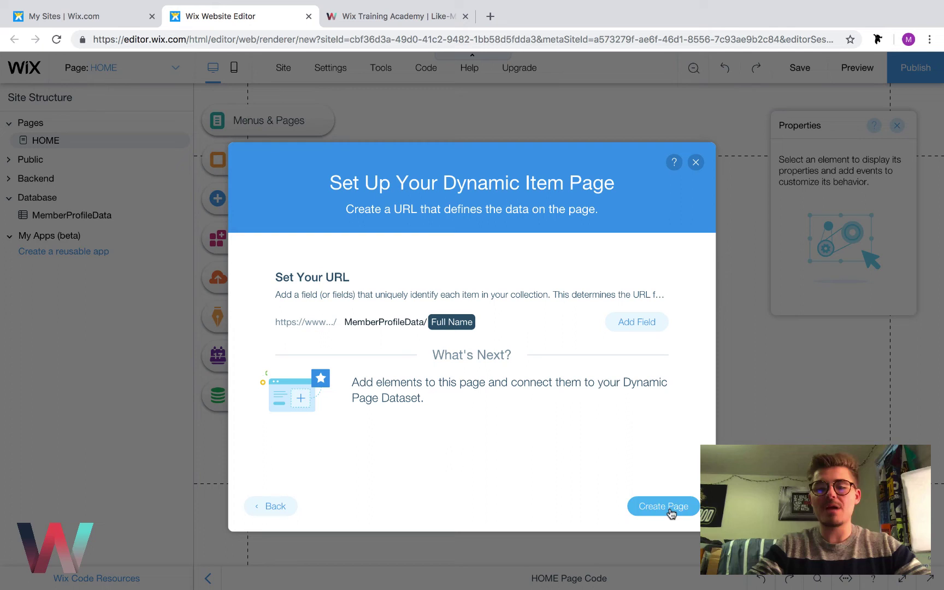
{"action": "left_click", "coordinate": [667, 508]}
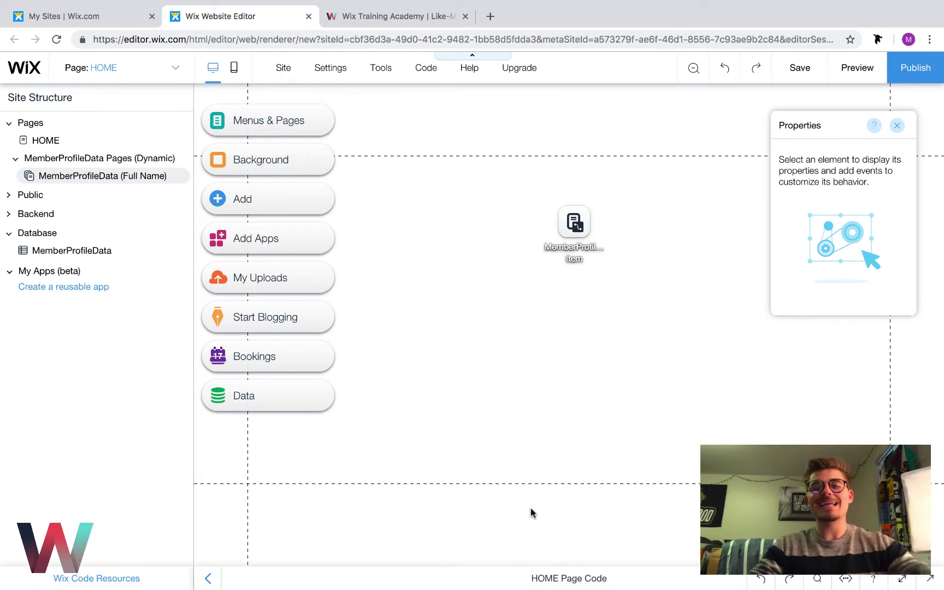
Collapse Site Structure and move the dynamicDataset to the page's top-left corner, checking its settings
{"action": "left_click", "coordinate": [208, 578]}
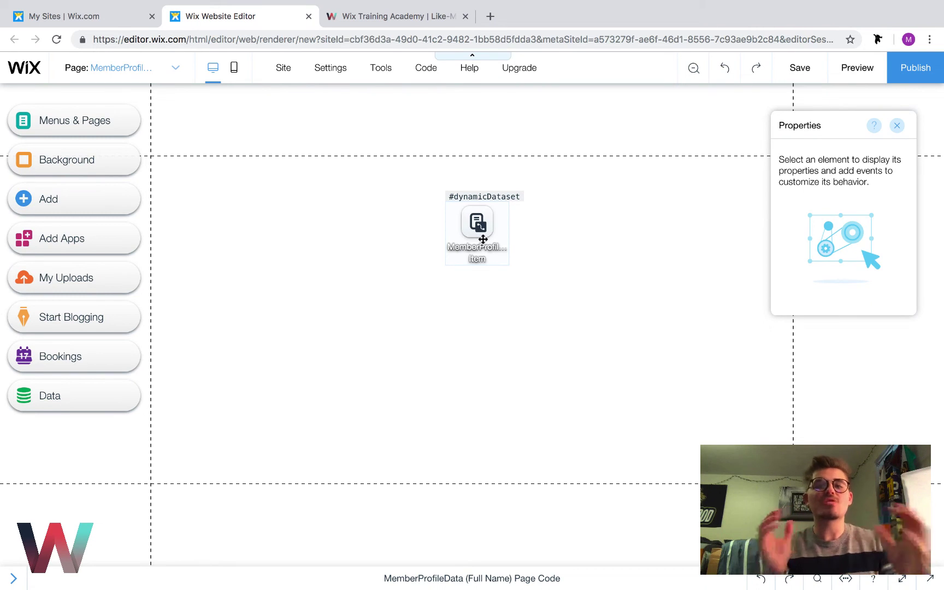
{"action": "left_click_drag", "start_coordinate": [483, 239], "coordinate": [405, 224]}
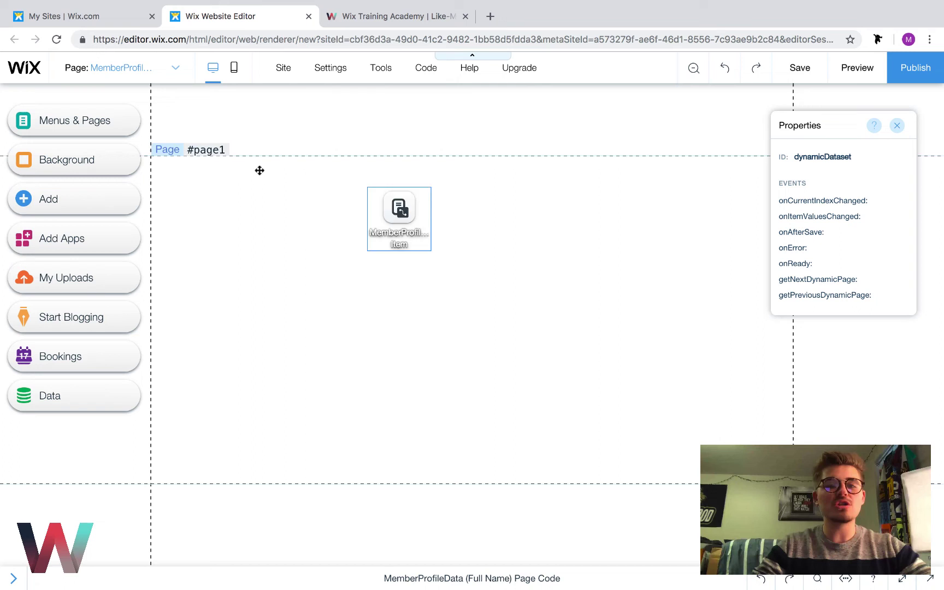
{"action": "left_click_drag", "start_coordinate": [260, 171], "coordinate": [164, 197]}
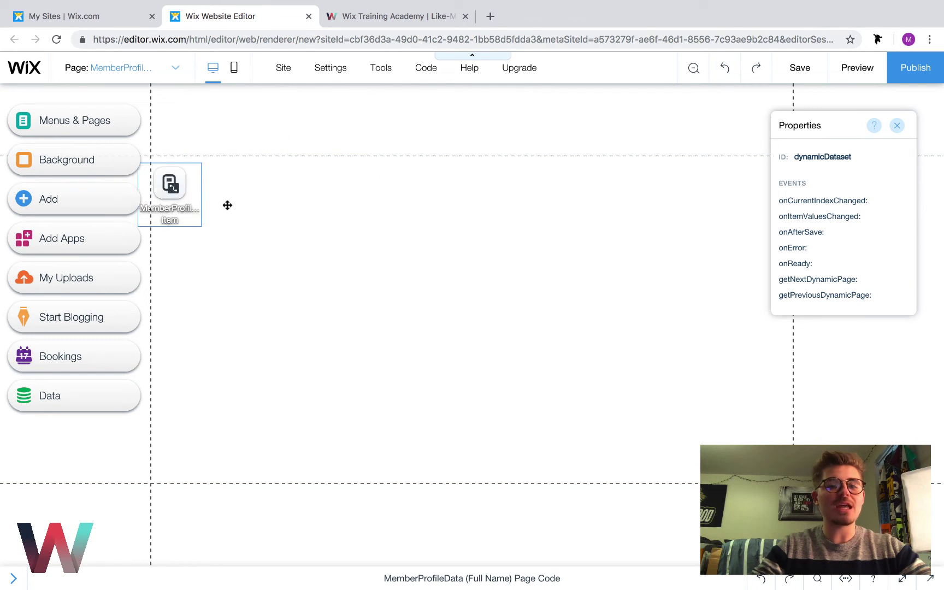
{"action": "left_click_drag", "start_coordinate": [227, 205], "coordinate": [192, 205]}
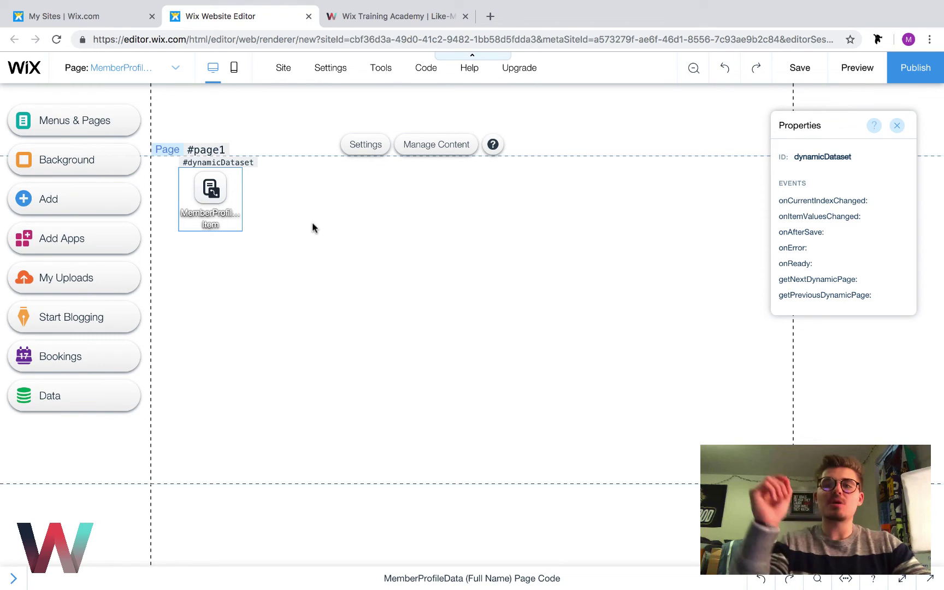
{"action": "double_click", "coordinate": [213, 198]}
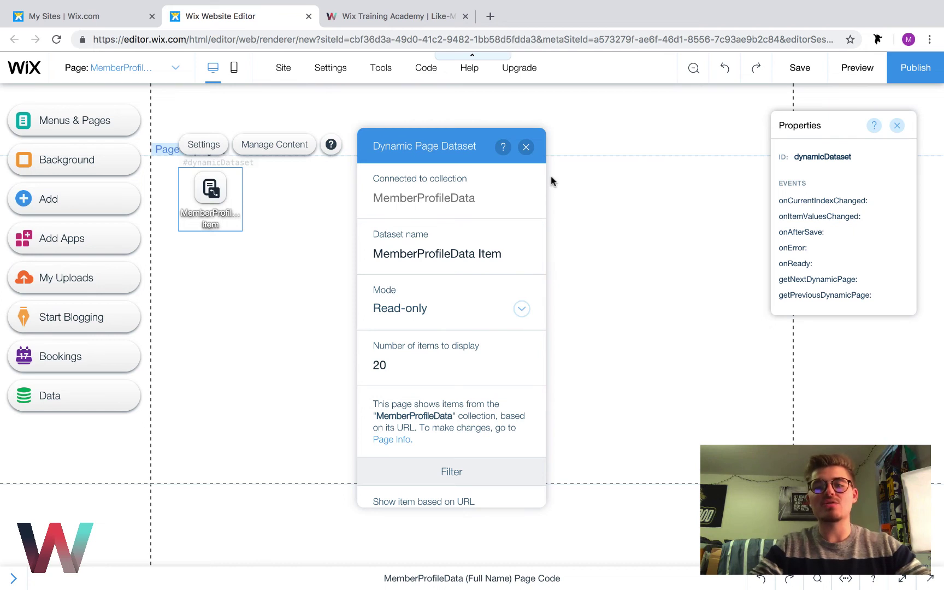
{"action": "left_click", "coordinate": [526, 148]}
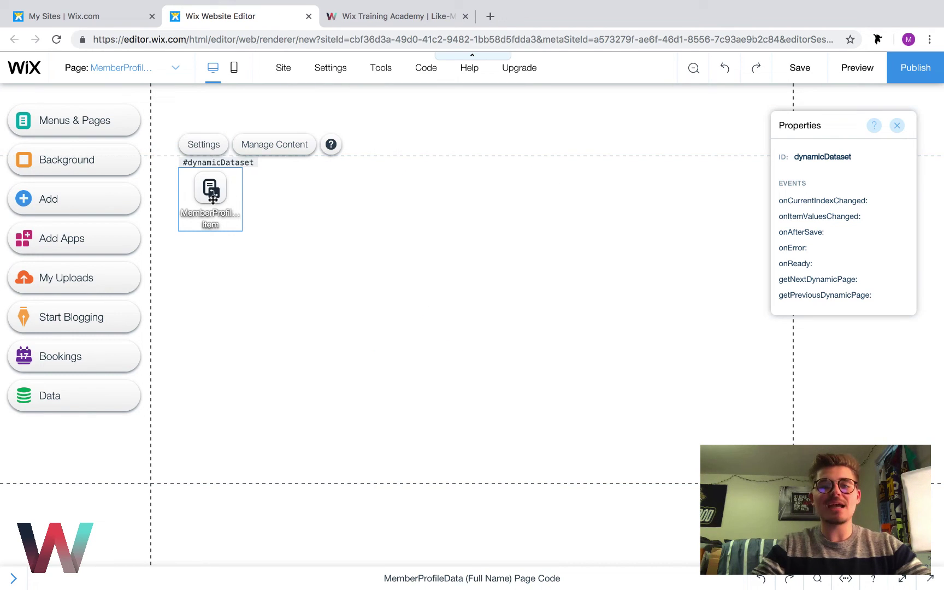
{"action": "left_click_drag", "start_coordinate": [211, 190], "coordinate": [180, 190]}
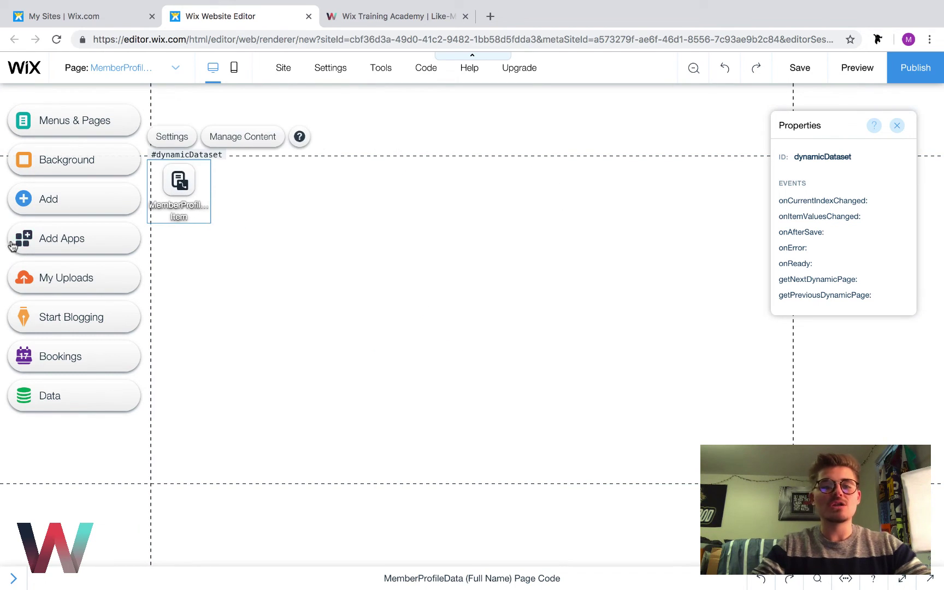
Add a Heading 5 text near the page top reading 'Full Name'
{"action": "left_click", "coordinate": [25, 202]}
{"action": "left_click", "coordinate": [68, 141]}
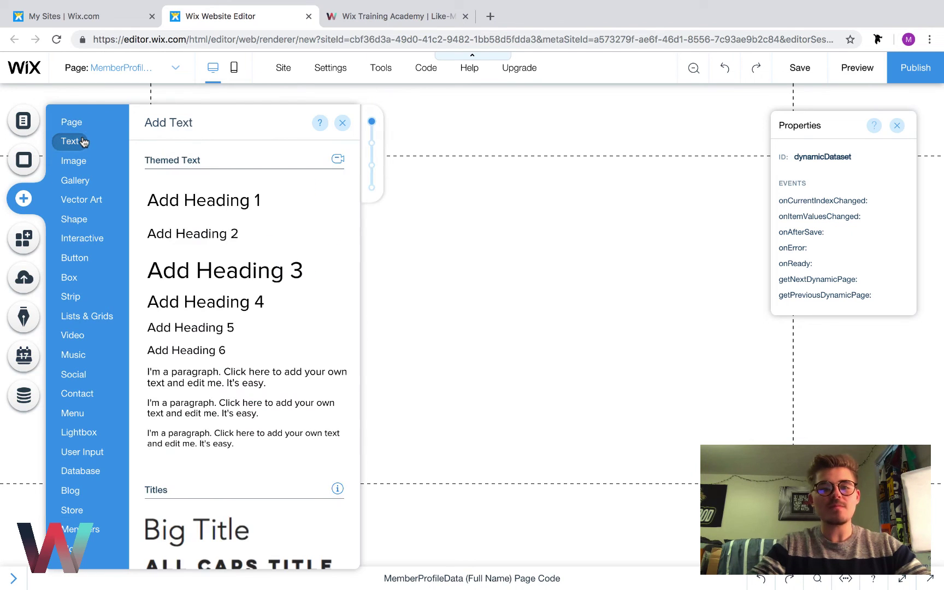
{"action": "left_click", "coordinate": [193, 329]}
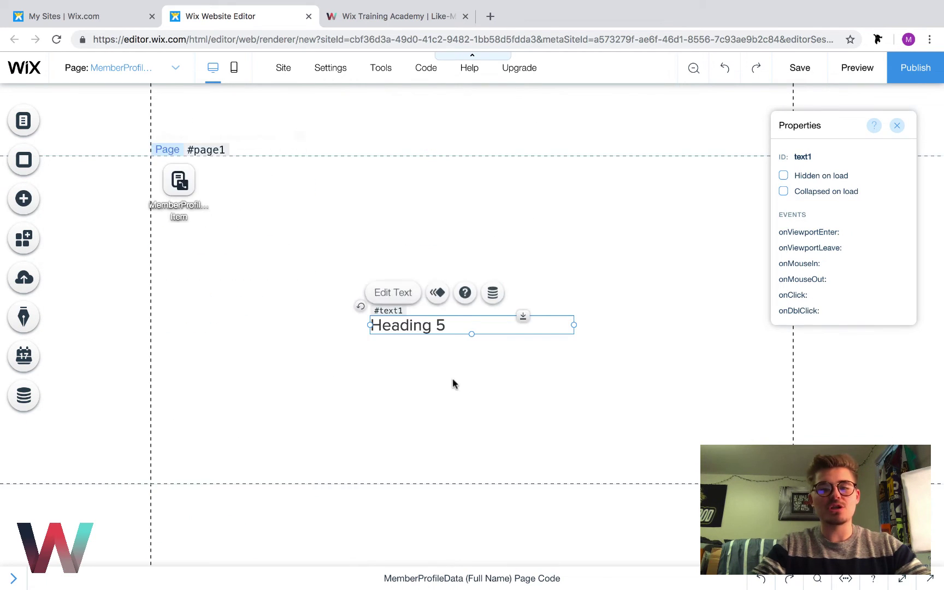
{"action": "left_click_drag", "start_coordinate": [438, 322], "coordinate": [432, 187]}
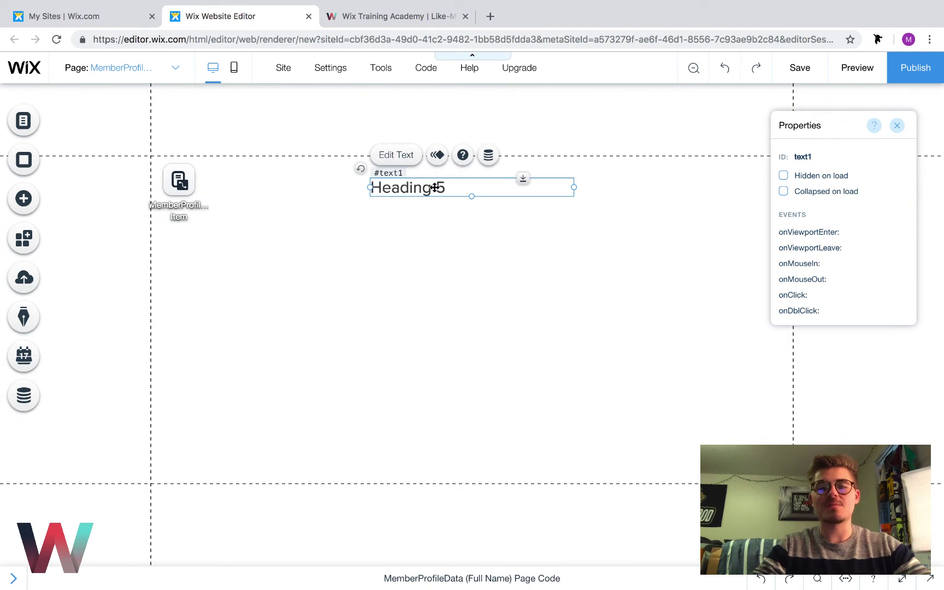
{"action": "double_click", "coordinate": [437, 187]}
{"action": "key", "text": "BackSpace"}
{"action": "type", "text": "Full Name"}
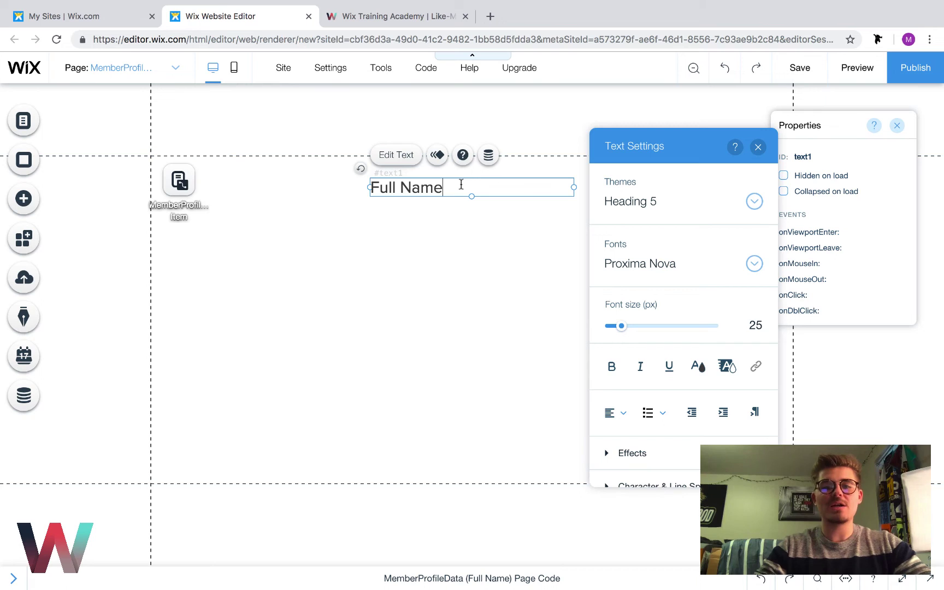
Centre-align the Full Name heading and set its font to Lato Black
{"action": "left_click_drag", "start_coordinate": [460, 184], "coordinate": [284, 182]}
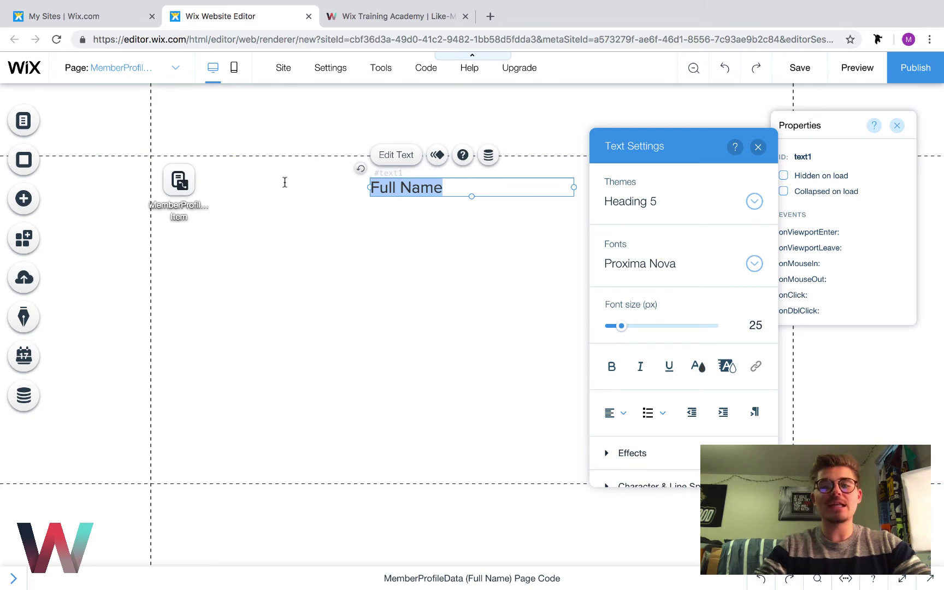
{"action": "left_click", "coordinate": [624, 425]}
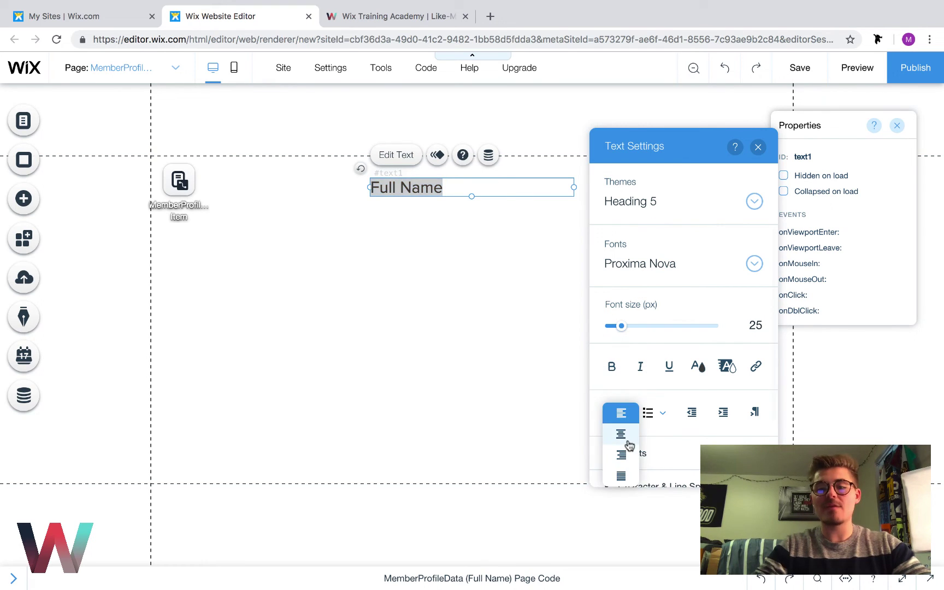
{"action": "left_click", "coordinate": [626, 444]}
{"action": "left_click", "coordinate": [677, 273]}
{"action": "scroll", "coordinate": [677, 316], "scroll_direction": "up", "scroll_amount": 15}
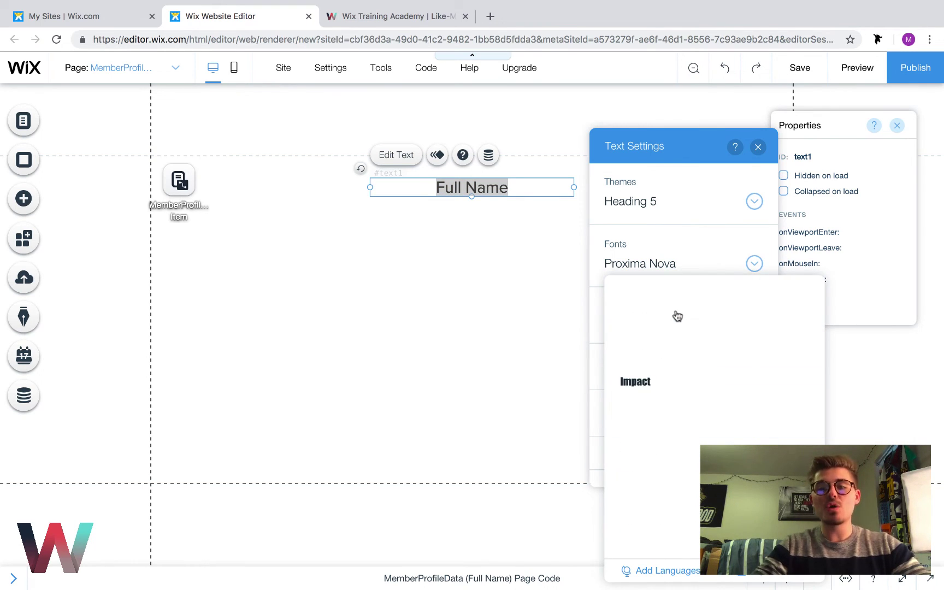
{"action": "left_click", "coordinate": [666, 360]}
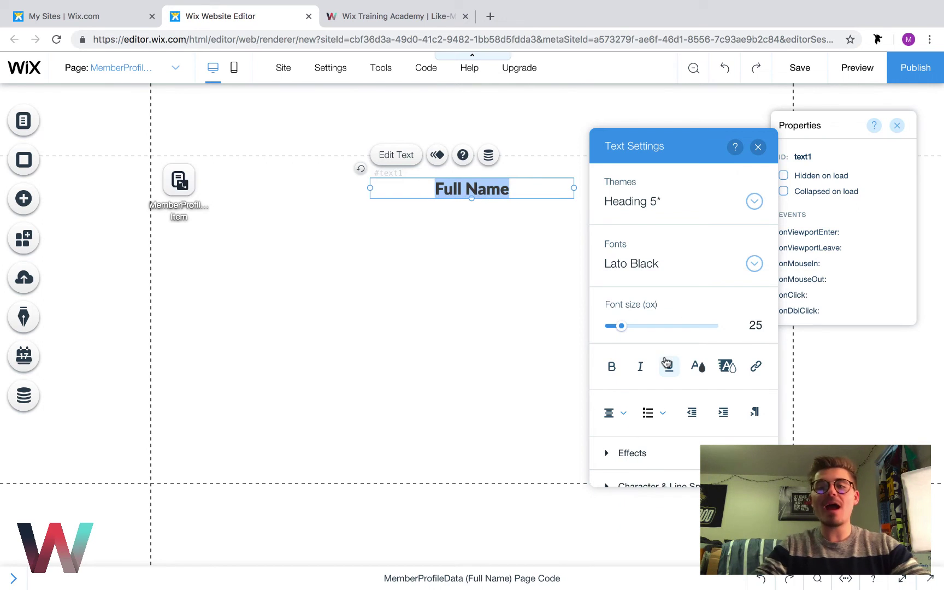
{"action": "left_click", "coordinate": [759, 147]}
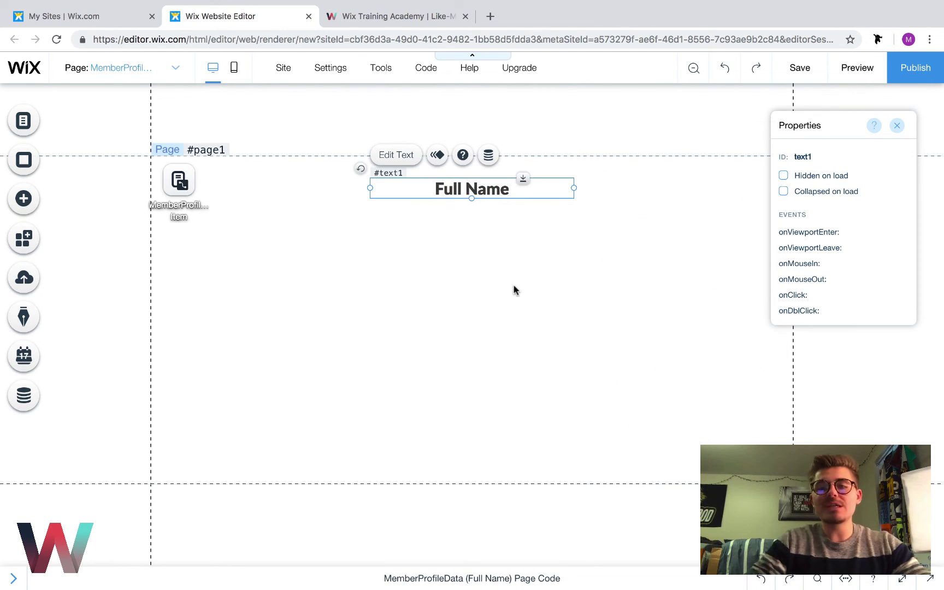
Duplicate the Full Name heading and place the copy centred beneath it
{"action": "left_click", "coordinate": [513, 289]}
{"action": "left_click", "coordinate": [473, 181]}
{"action": "left_click_drag", "start_coordinate": [473, 181], "coordinate": [473, 179]}
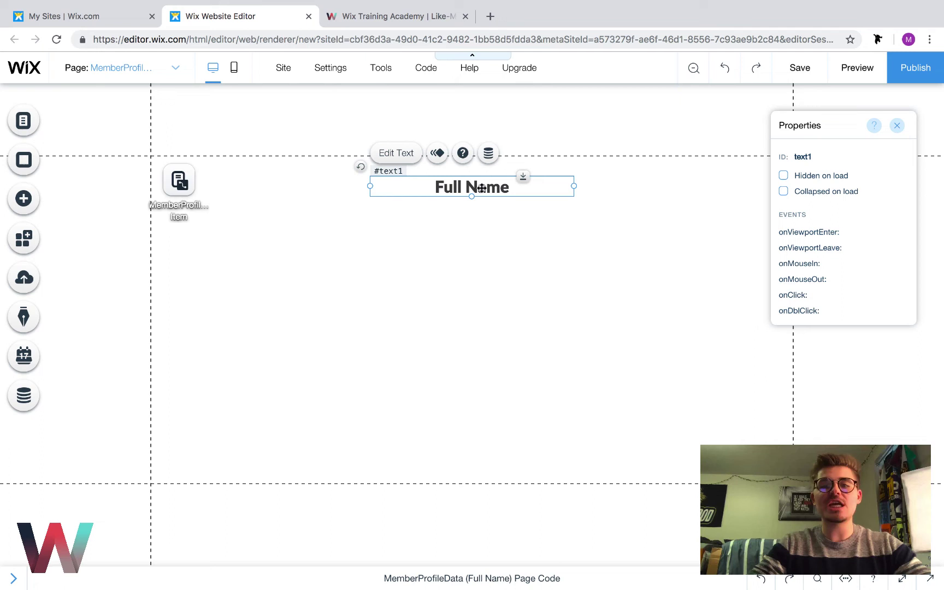
{"action": "key", "text": "ctrl+d"}
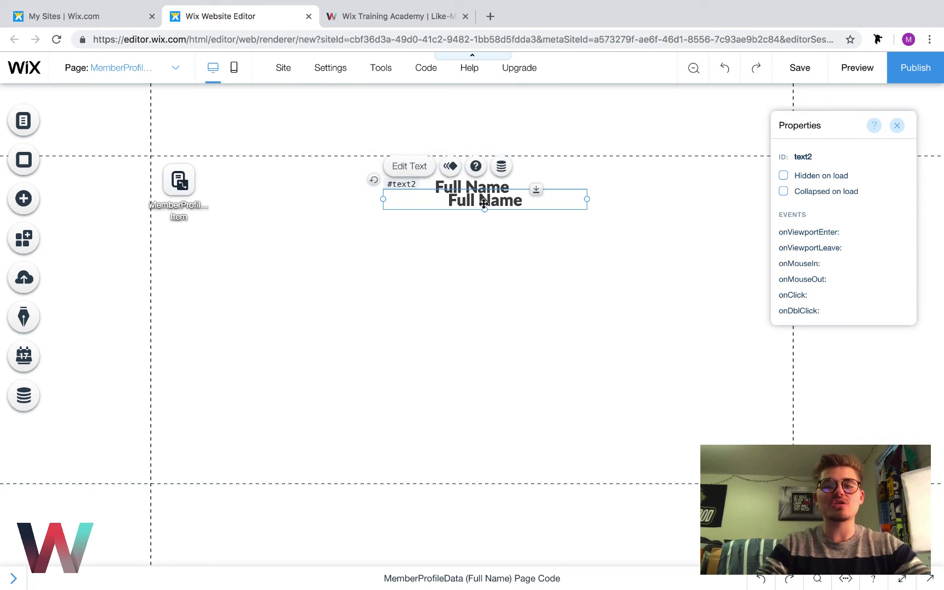
{"action": "left_click_drag", "start_coordinate": [473, 219], "coordinate": [477, 218]}
Change the copied heading's text to 'Email'
{"action": "left_click", "coordinate": [613, 263]}
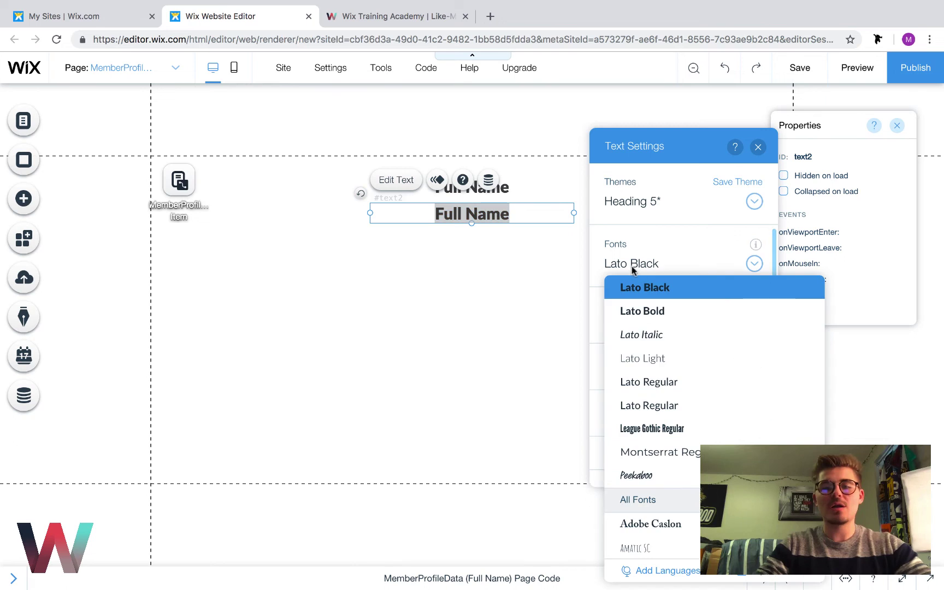
{"action": "left_click", "coordinate": [656, 361]}
{"action": "key", "text": "BackSpace"}
{"action": "type", "text": "Email"}
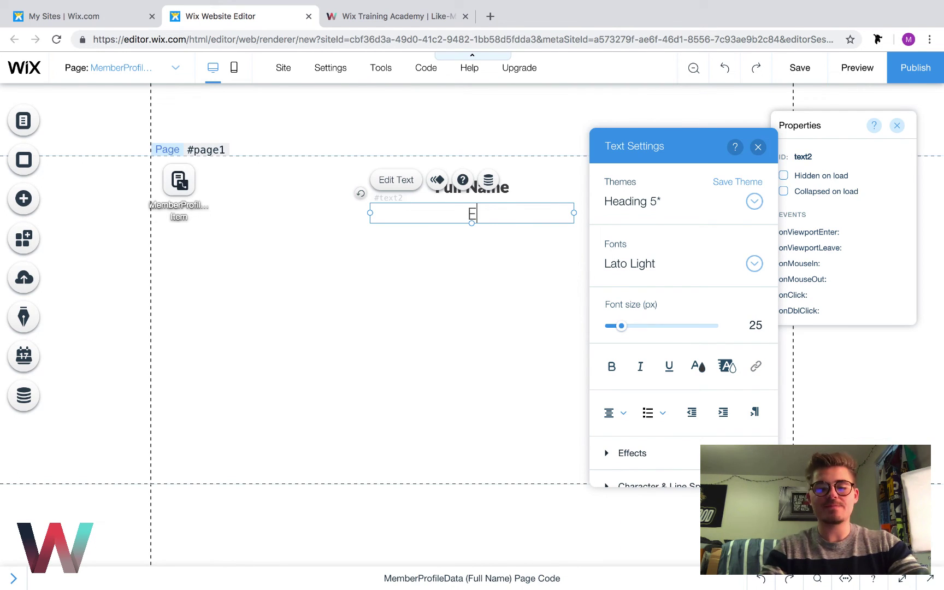
{"action": "left_click", "coordinate": [508, 346]}
{"action": "double_click", "coordinate": [471, 214]}
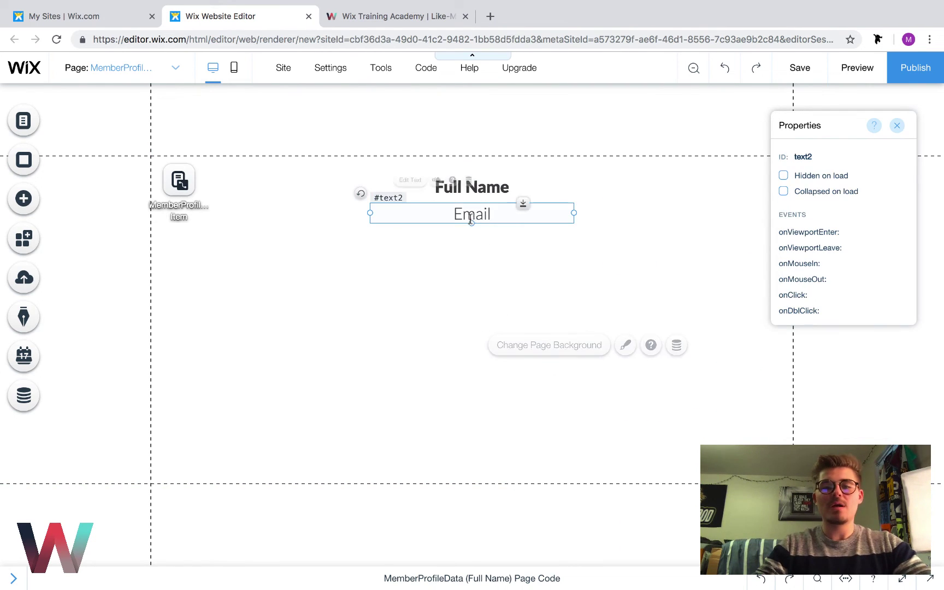
{"action": "left_click", "coordinate": [502, 254]}
{"action": "left_click", "coordinate": [486, 227]}
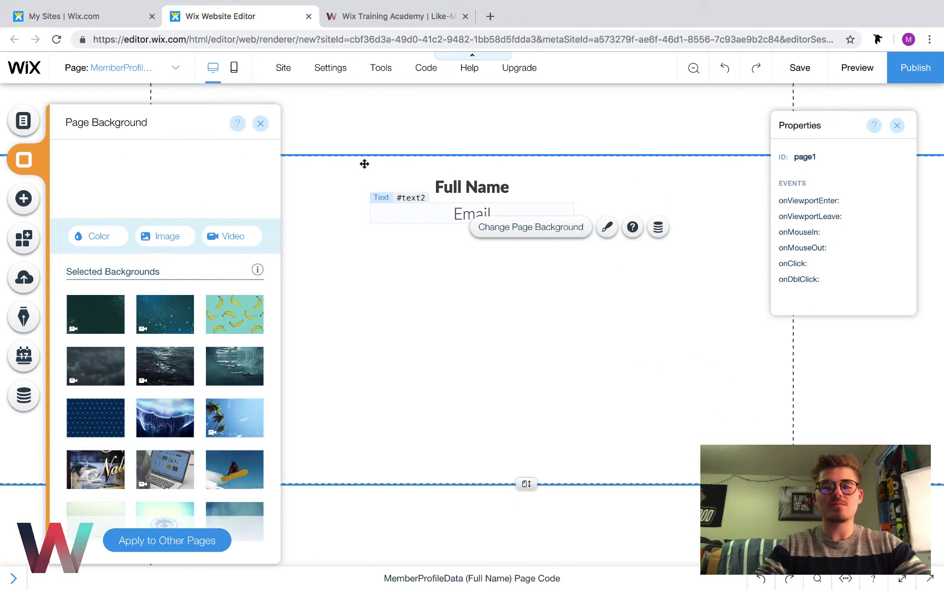
{"action": "left_click", "coordinate": [260, 123]}
Copy the Email line below itself and change the copy to 'Phone Number'
{"action": "left_click_drag", "start_coordinate": [468, 214], "coordinate": [490, 242]}
{"action": "double_click", "coordinate": [490, 242]}
{"action": "key", "text": "BackSpace"}
{"action": "type", "text": "Phone "}
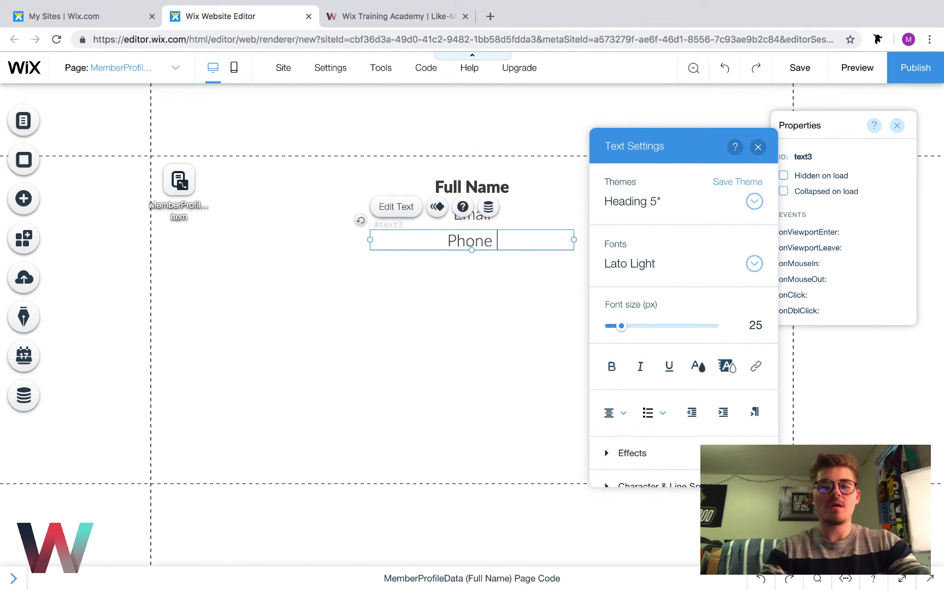
{"action": "type", "text": "Nukb"}
{"action": "key", "text": "BackSpace"}
{"action": "key", "text": "BackSpace"}
{"action": "type", "text": "mber"}
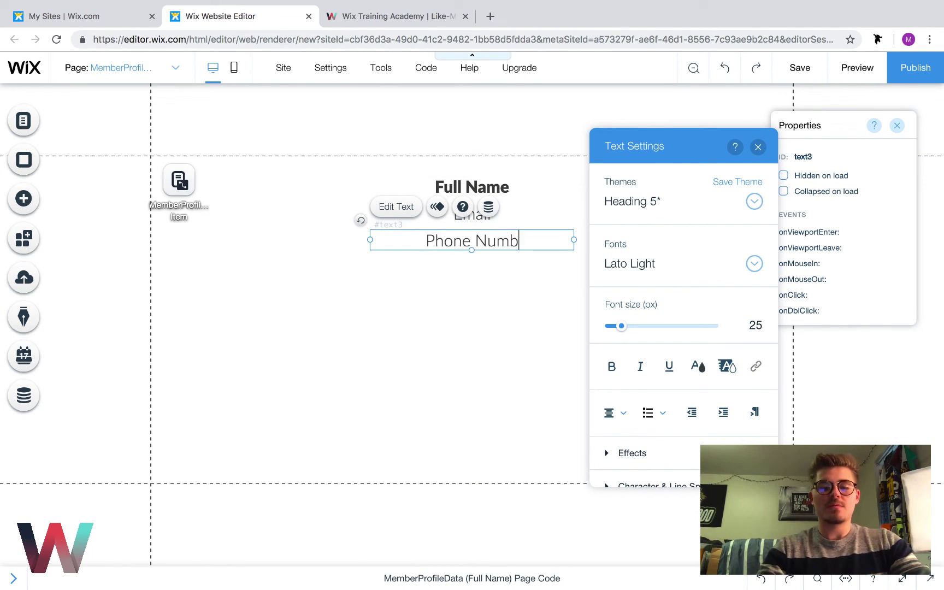
{"action": "left_click", "coordinate": [480, 328]}
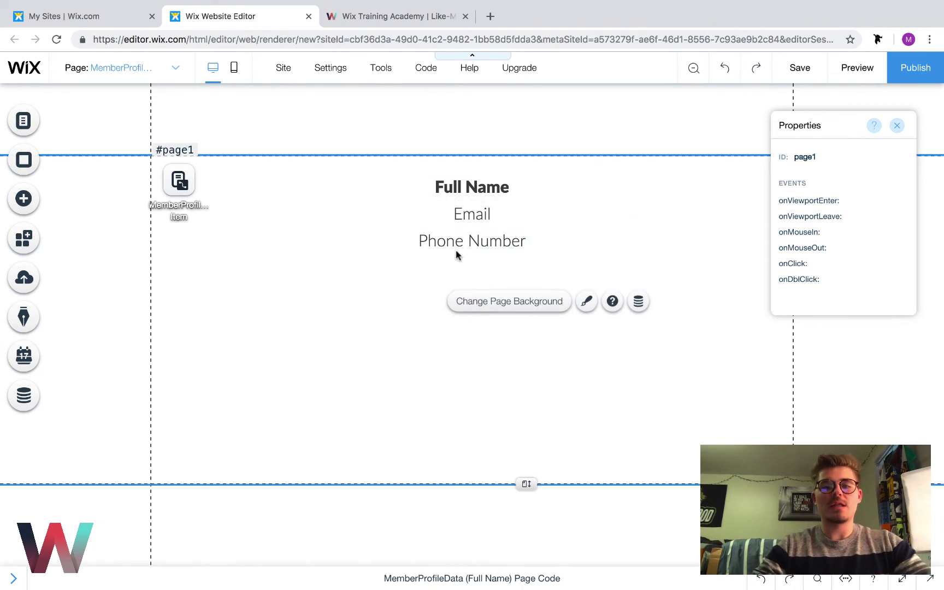
Add a paragraph text below Phone Number, widened and aligned with the other lines
{"action": "left_click", "coordinate": [30, 198]}
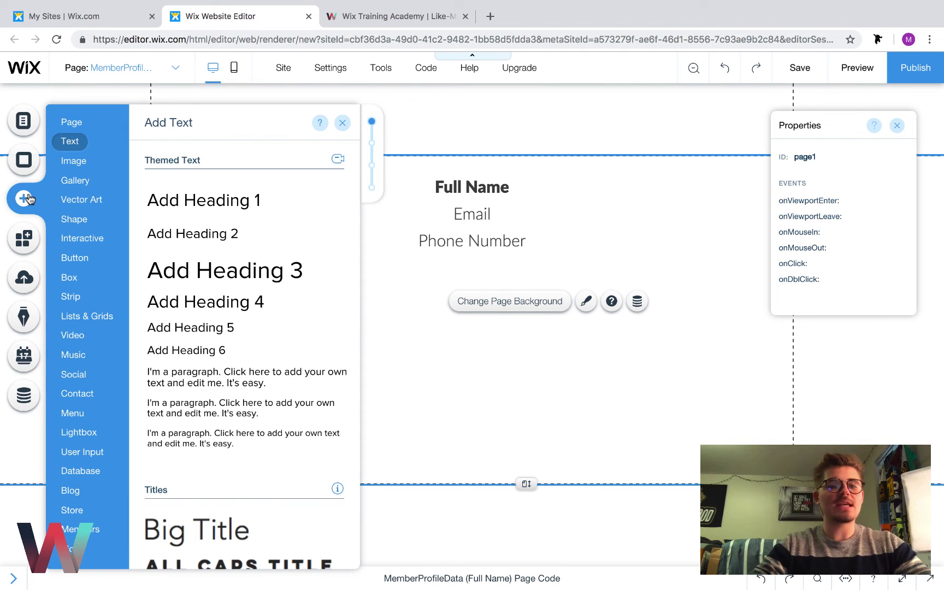
{"action": "left_click", "coordinate": [197, 377]}
{"action": "left_click_drag", "start_coordinate": [489, 343], "coordinate": [477, 301]}
{"action": "left_click_drag", "start_coordinate": [571, 296], "coordinate": [682, 296]}
{"action": "left_click_drag", "start_coordinate": [505, 294], "coordinate": [453, 289]}
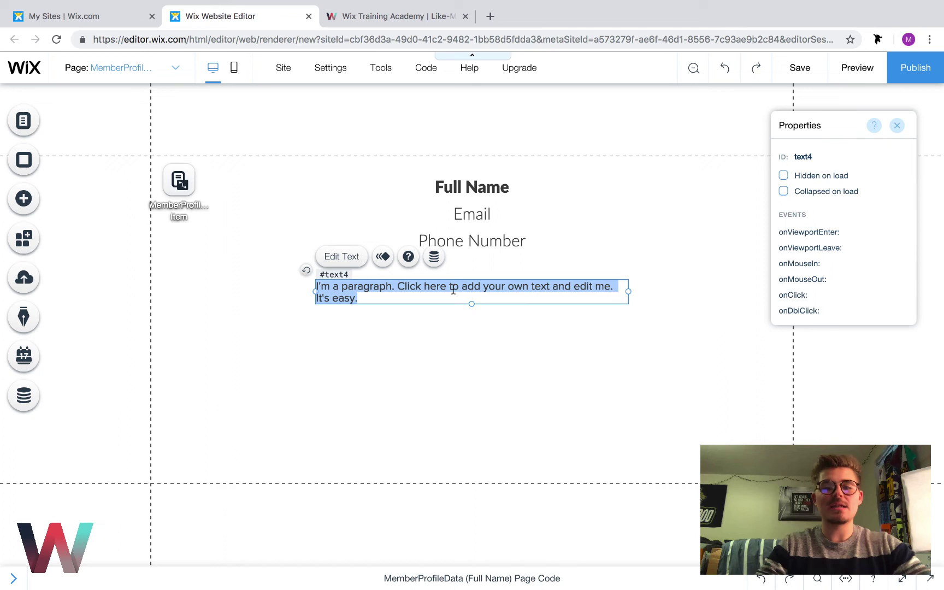
Centre the paragraph, set it to Lato Light and type 'Bio'
{"action": "left_click", "coordinate": [677, 413]}
{"action": "left_click", "coordinate": [680, 436]}
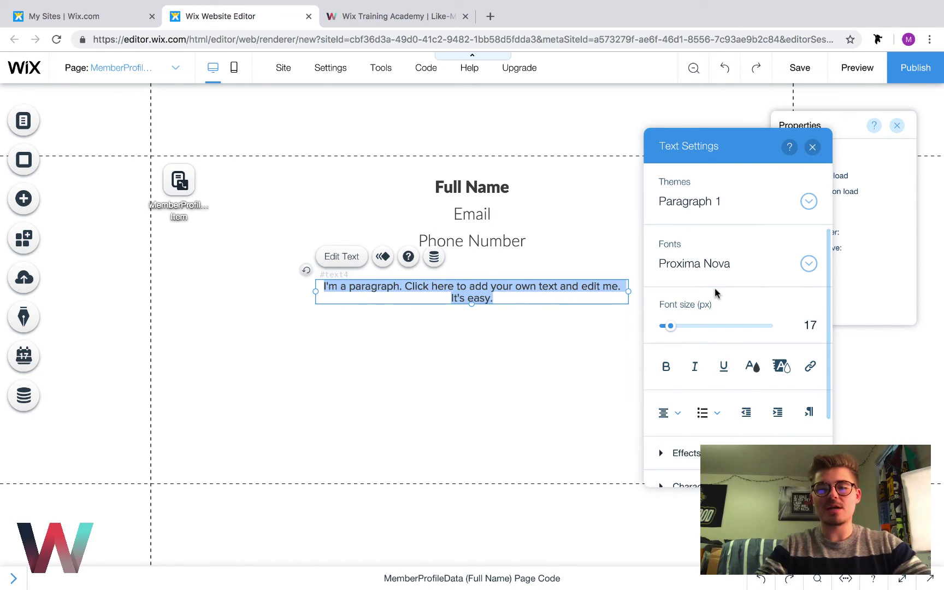
{"action": "left_click", "coordinate": [713, 272]}
{"action": "scroll", "coordinate": [721, 437], "scroll_direction": "up", "scroll_amount": 10}
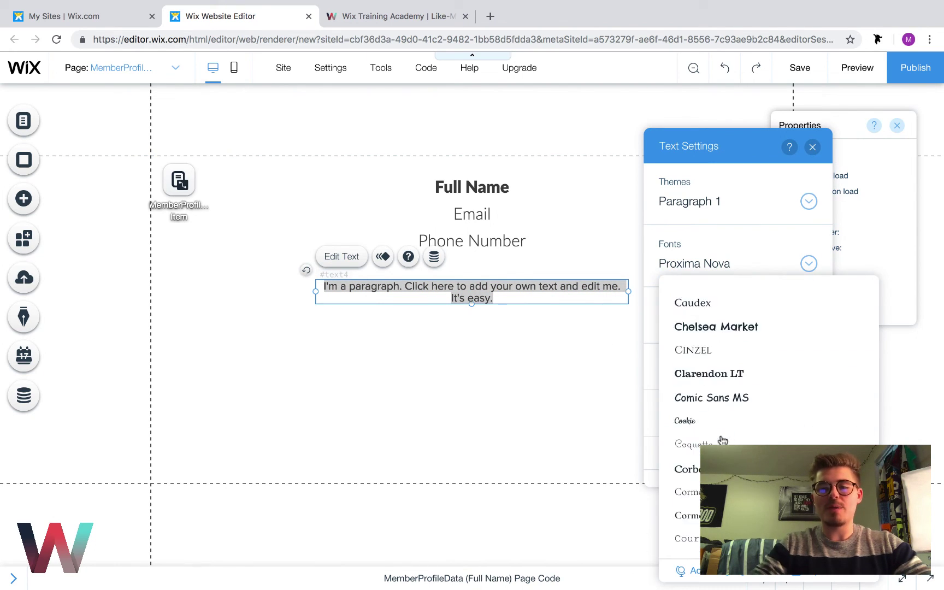
{"action": "scroll", "coordinate": [723, 440], "scroll_direction": "up", "scroll_amount": 10}
{"action": "left_click", "coordinate": [721, 429]}
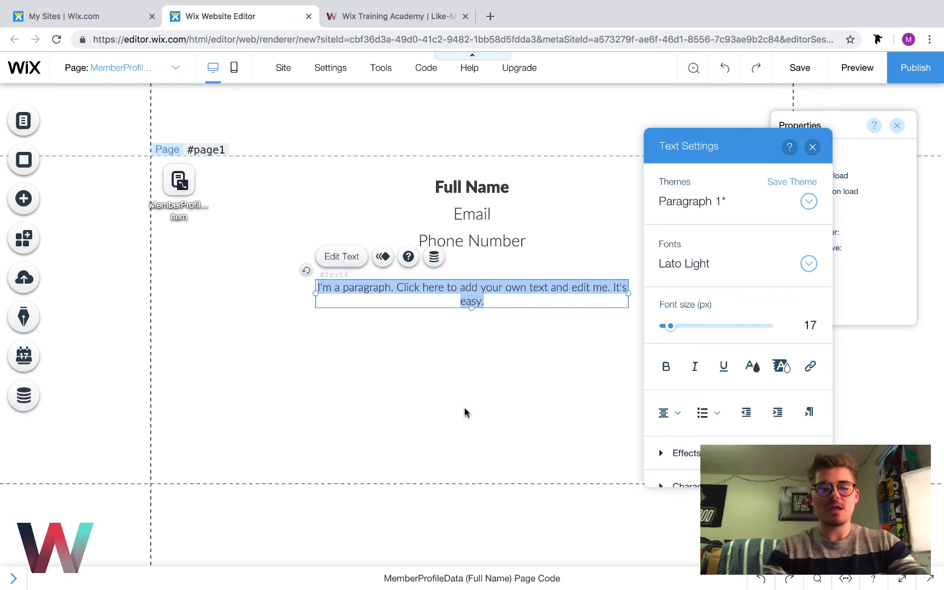
{"action": "type", "text": "Bio"}
{"action": "left_click", "coordinate": [455, 486]}
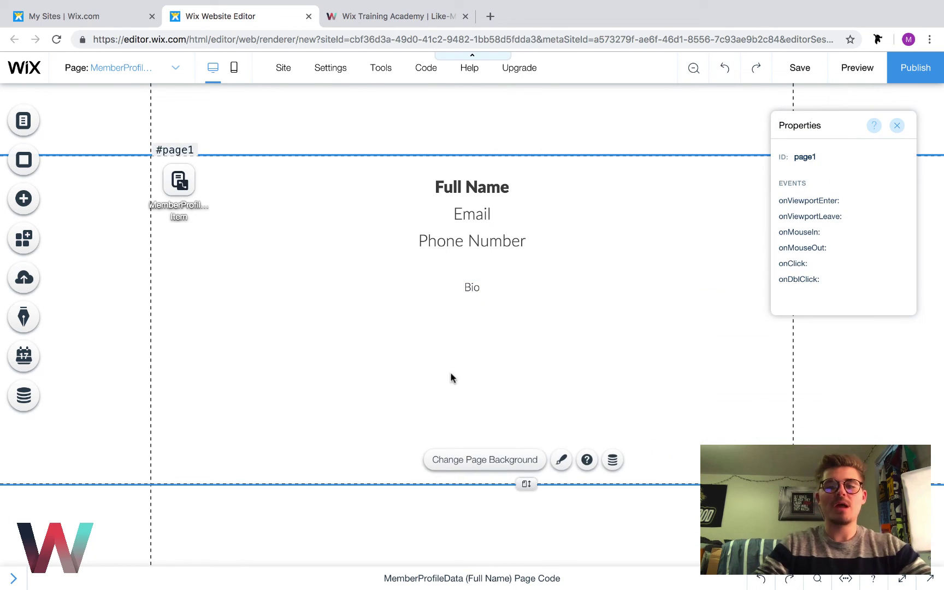
Upload the member's photo from the Desktop's Wix Training Academy folder into My Image Uploads
{"action": "left_click", "coordinate": [23, 199]}
{"action": "left_click", "coordinate": [73, 160]}
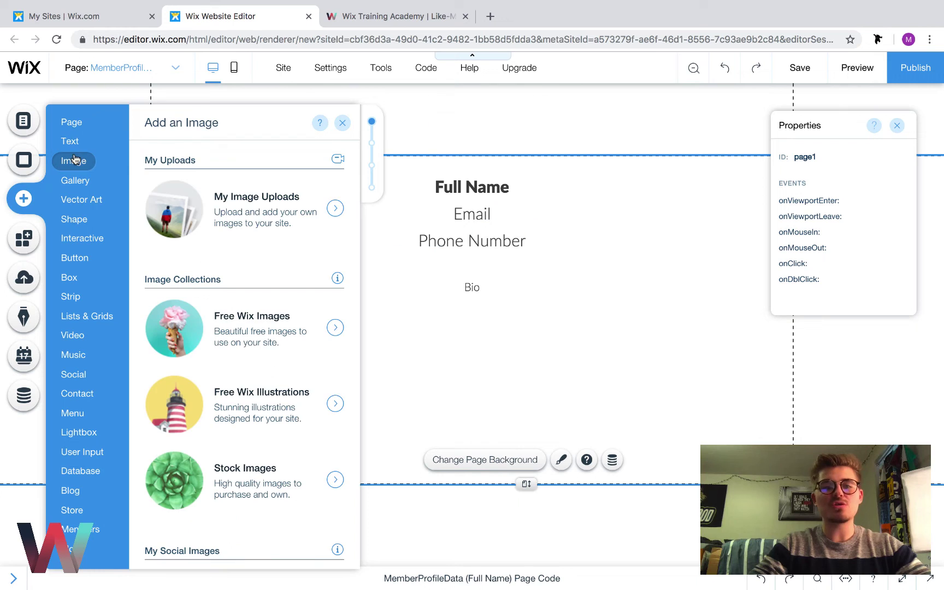
{"action": "left_click", "coordinate": [234, 202]}
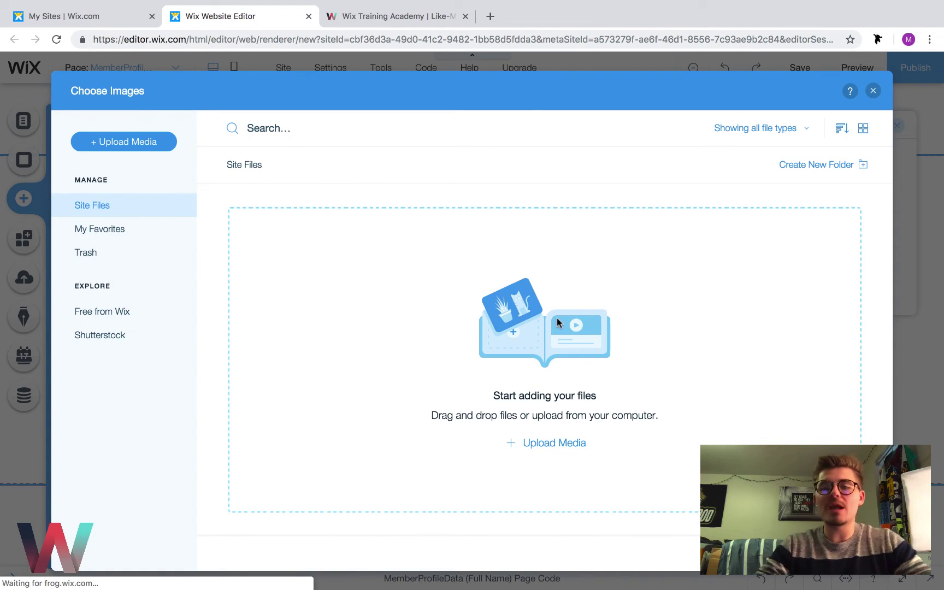
{"action": "left_click", "coordinate": [562, 445]}
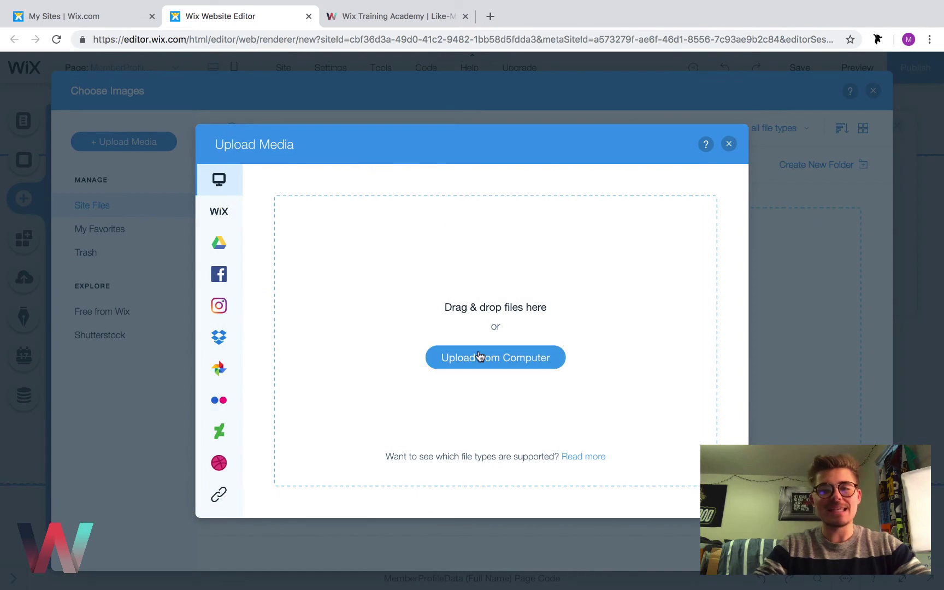
{"action": "left_click", "coordinate": [479, 356]}
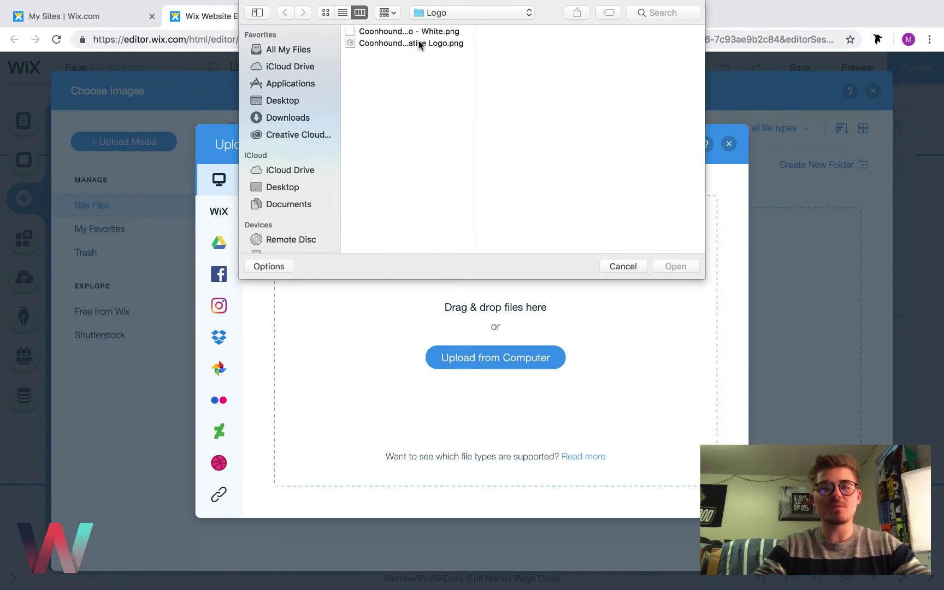
{"action": "left_click", "coordinate": [285, 102]}
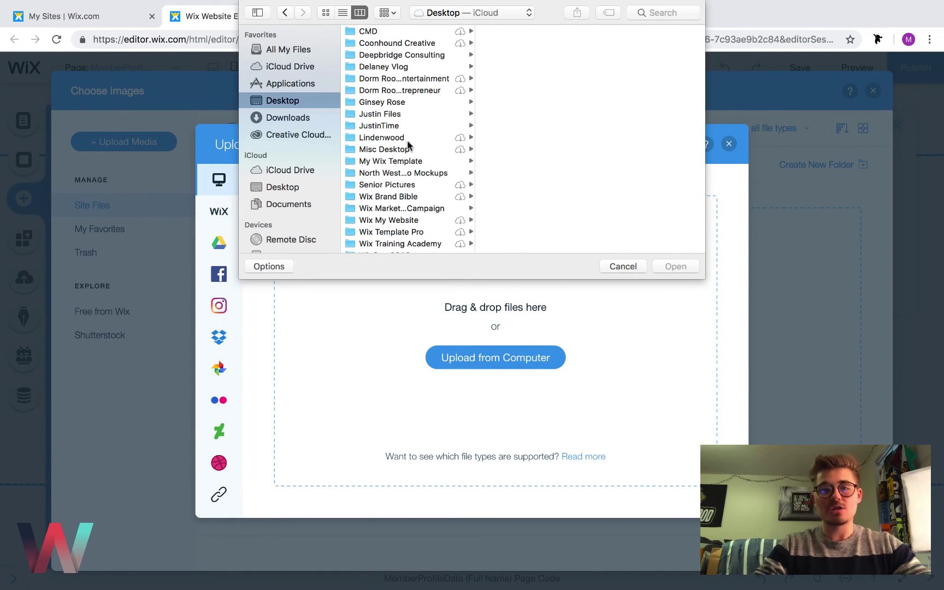
{"action": "left_click", "coordinate": [405, 244]}
{"action": "scroll", "coordinate": [515, 203], "scroll_direction": "down", "scroll_amount": 15}
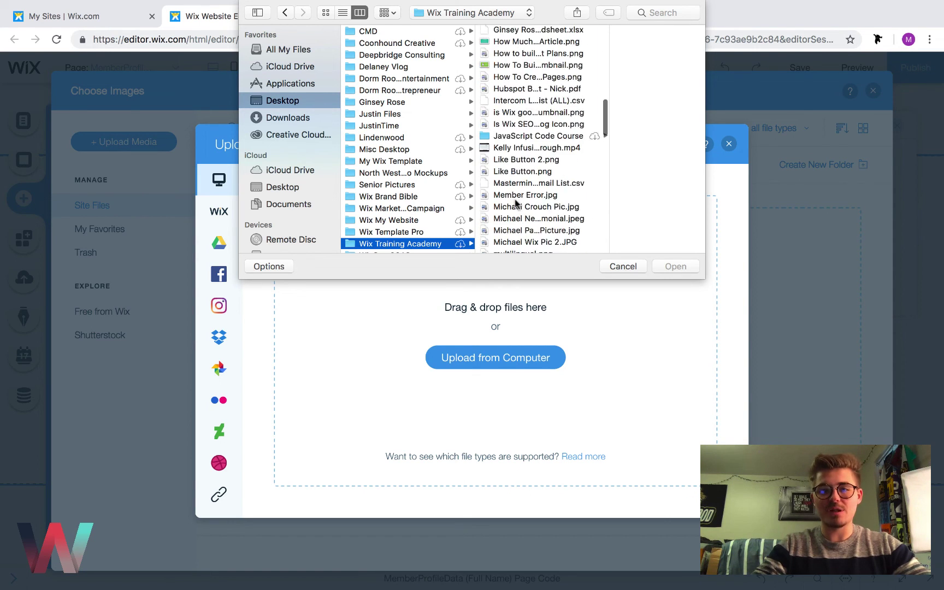
{"action": "scroll", "coordinate": [515, 203], "scroll_direction": "down", "scroll_amount": 5}
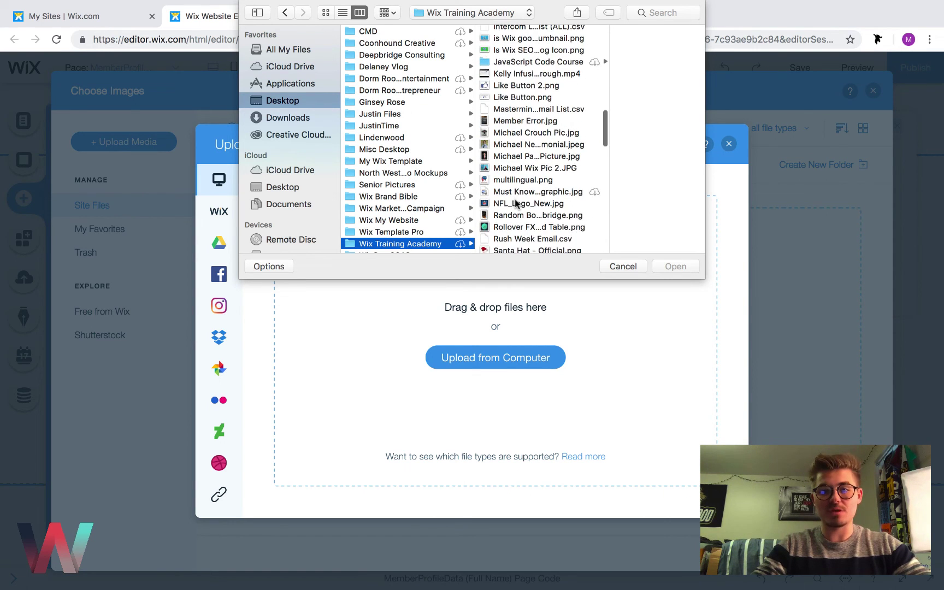
{"action": "double_click", "coordinate": [507, 172]}
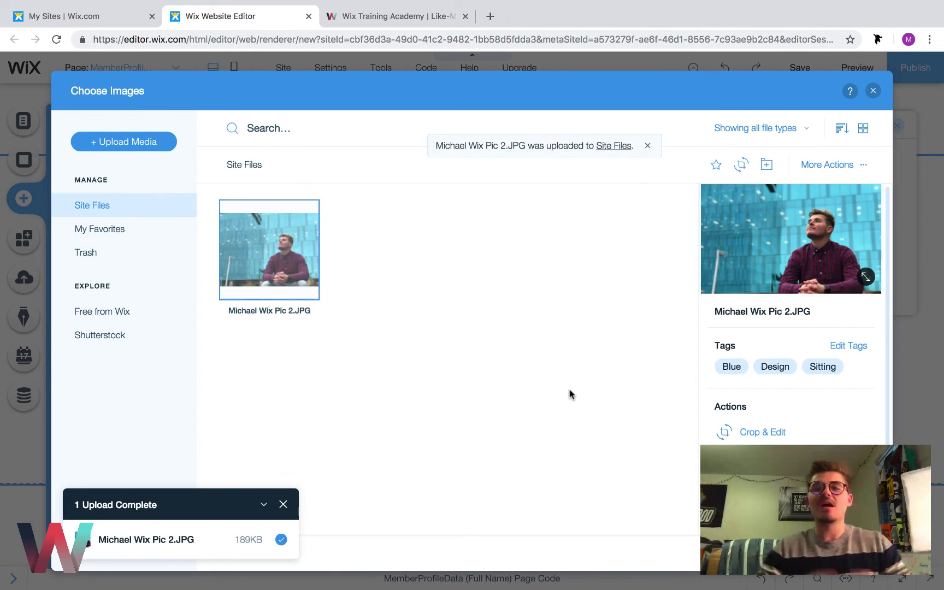
Place the uploaded photo on the member page
{"action": "left_click", "coordinate": [852, 551]}
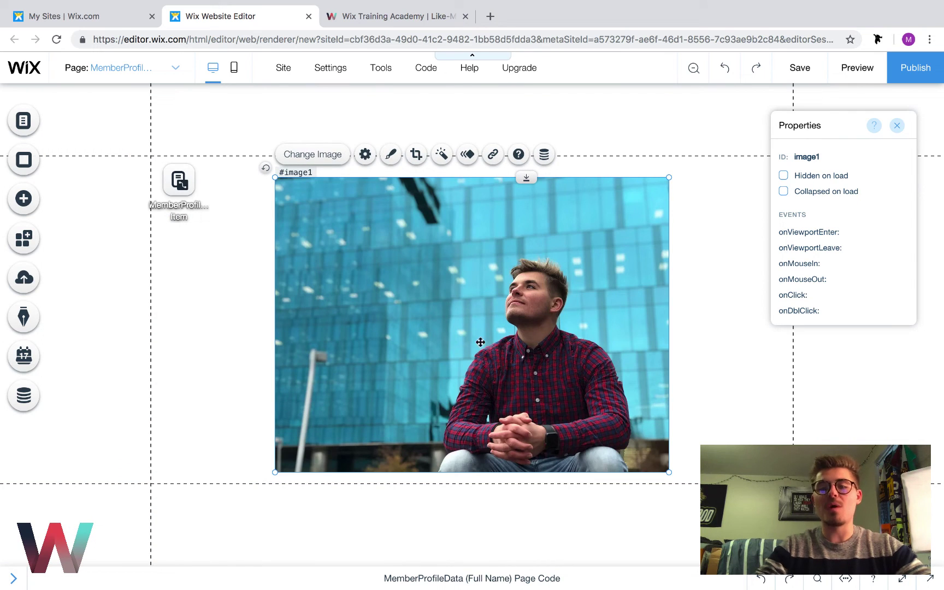
{"action": "left_click", "coordinate": [362, 156]}
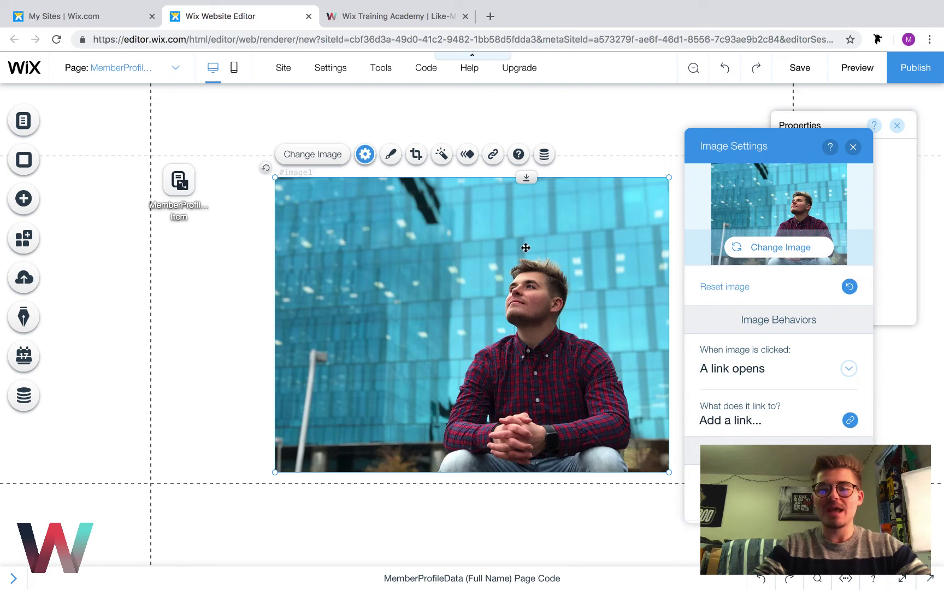
{"action": "scroll", "coordinate": [710, 372], "scroll_direction": "down", "scroll_amount": 5}
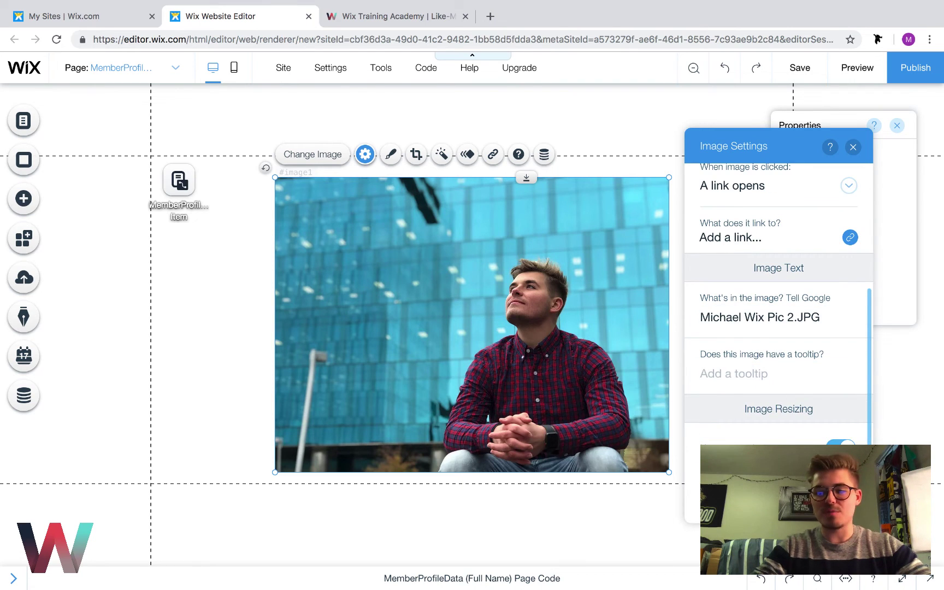
{"action": "left_click", "coordinate": [853, 147]}
{"action": "key", "text": "ctrl+shift+p"}
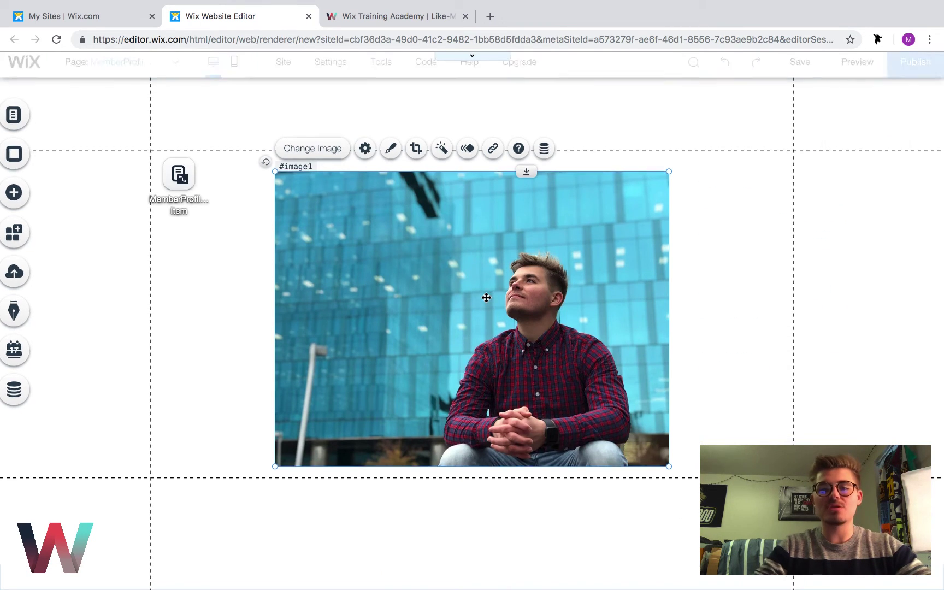
Crop the photo to a circle, shrink it to about 90×93 and centre it below Bio
{"action": "double_click", "coordinate": [486, 297]}
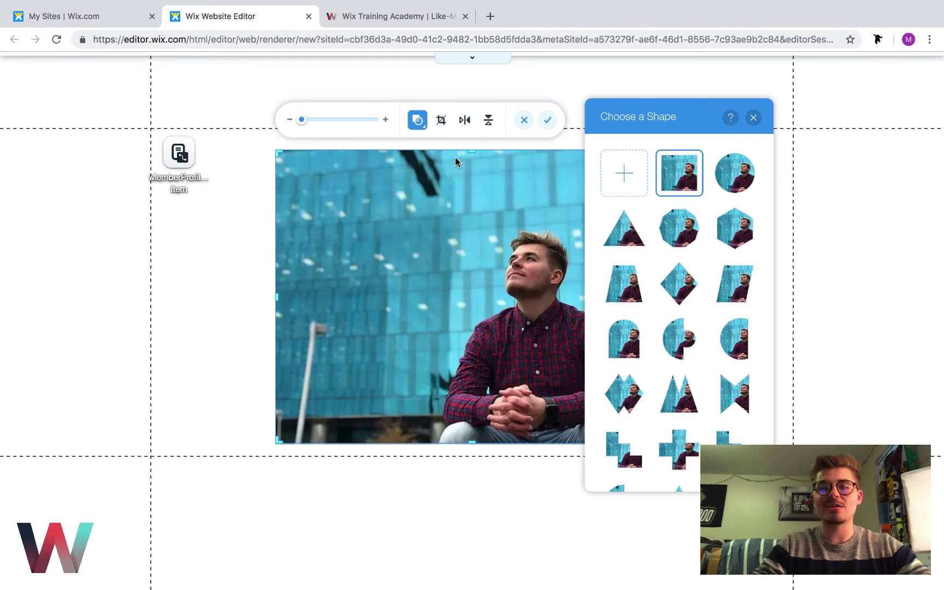
{"action": "left_click", "coordinate": [745, 179]}
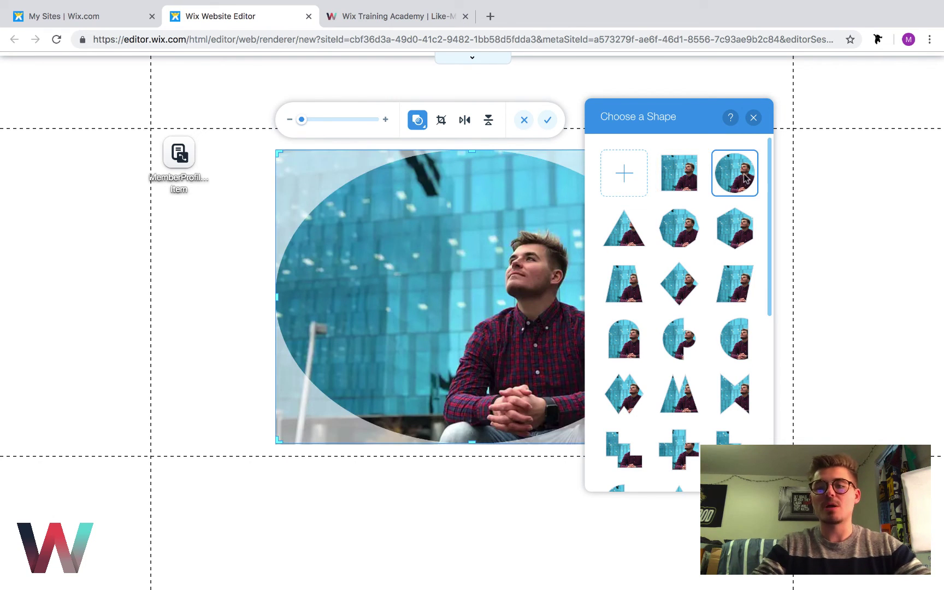
{"action": "left_click", "coordinate": [754, 117]}
{"action": "left_click_drag", "start_coordinate": [666, 294], "coordinate": [496, 314]}
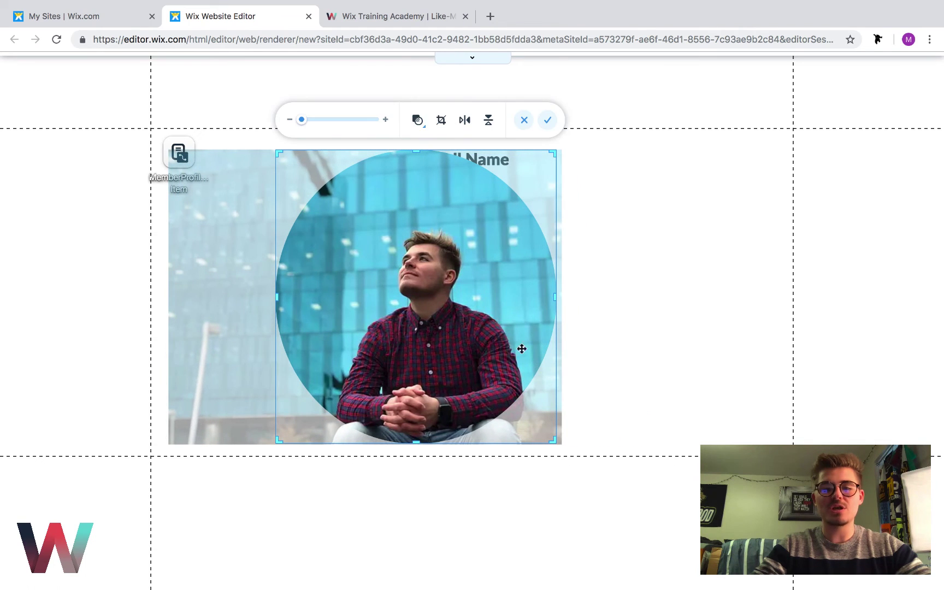
{"action": "left_click_drag", "start_coordinate": [553, 440], "coordinate": [445, 327]}
{"action": "left_click_drag", "start_coordinate": [375, 278], "coordinate": [315, 220]}
{"action": "left_click", "coordinate": [547, 121]}
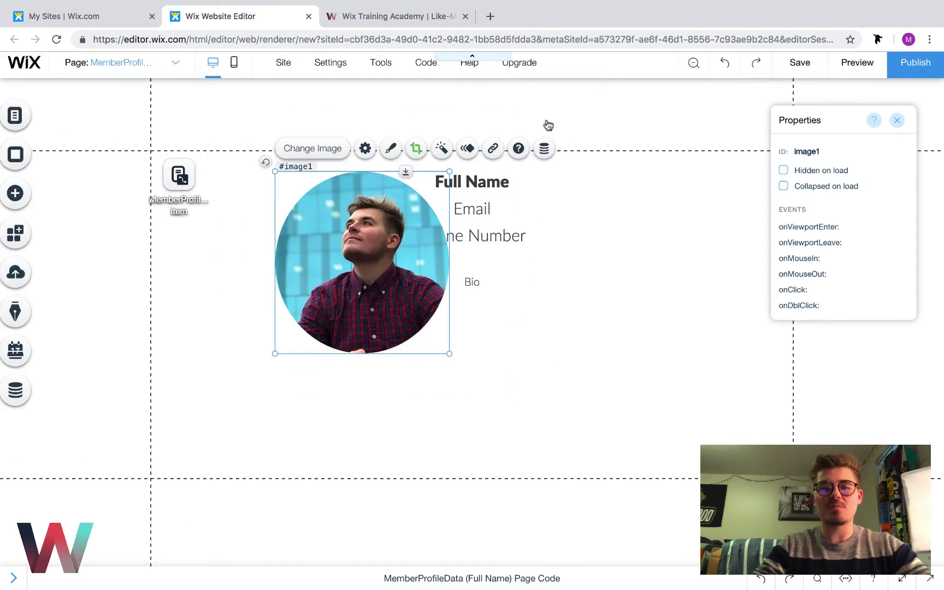
{"action": "left_click_drag", "start_coordinate": [448, 361], "coordinate": [319, 250]}
{"action": "left_click_drag", "start_coordinate": [305, 210], "coordinate": [475, 361]}
Select the page's texts and photo in turn to check each element
{"action": "left_click", "coordinate": [598, 367]}
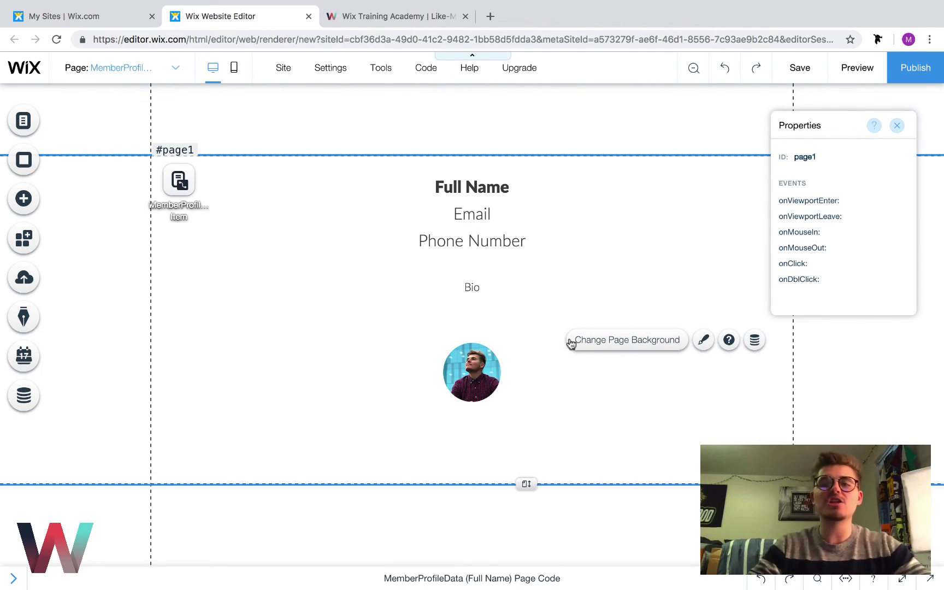
{"action": "left_click", "coordinate": [474, 187]}
{"action": "left_click", "coordinate": [472, 214]}
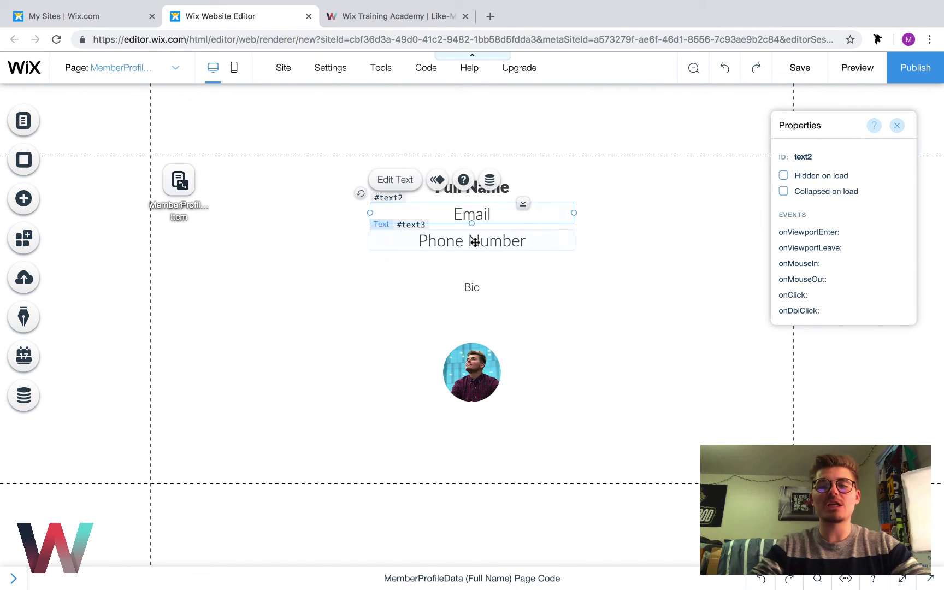
{"action": "left_click", "coordinate": [472, 241]}
{"action": "left_click", "coordinate": [470, 295]}
{"action": "left_click", "coordinate": [467, 348]}
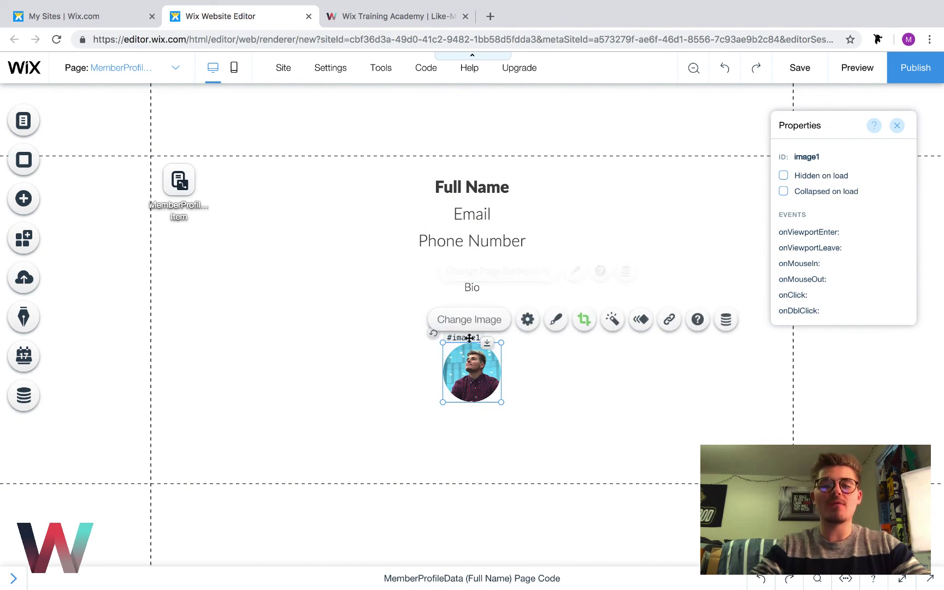
{"action": "left_click", "coordinate": [472, 287]}
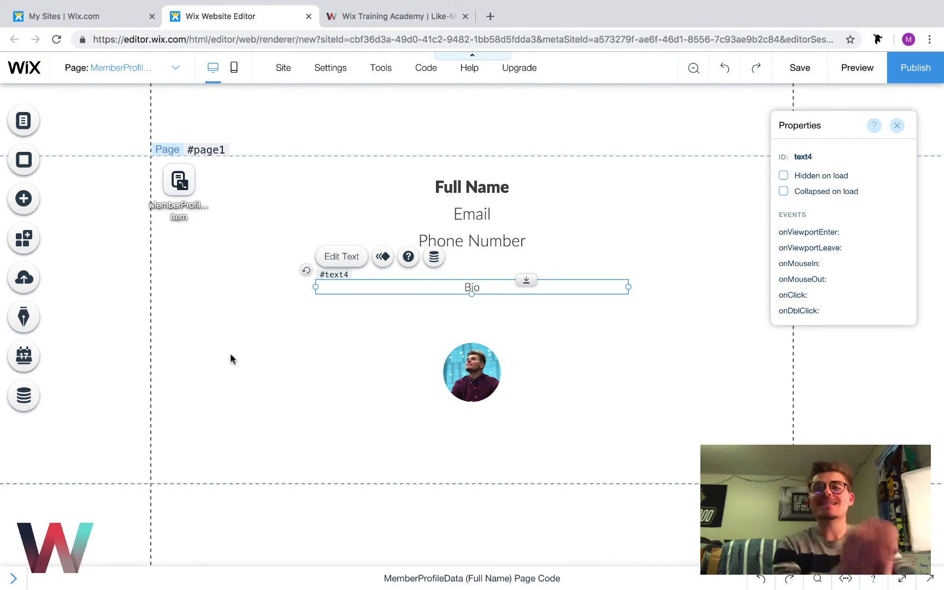
{"action": "left_click", "coordinate": [478, 176]}
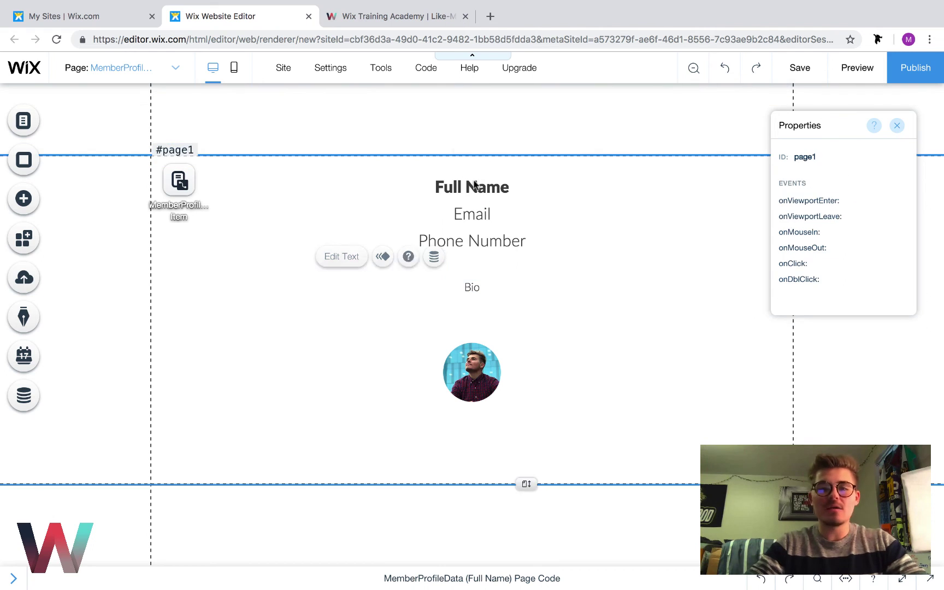
{"action": "left_click", "coordinate": [472, 187]}
{"action": "left_click", "coordinate": [446, 367]}
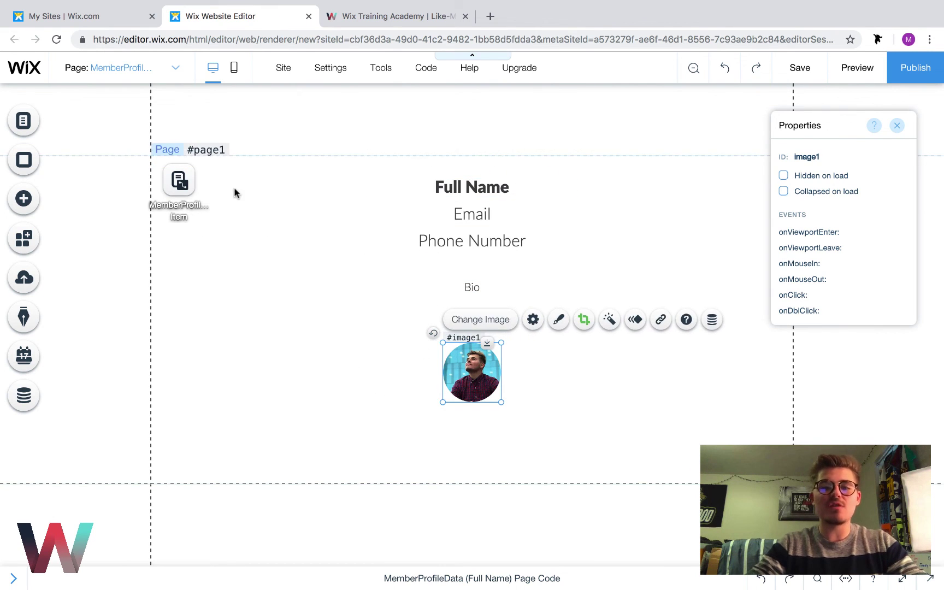
{"action": "left_click", "coordinate": [465, 188]}
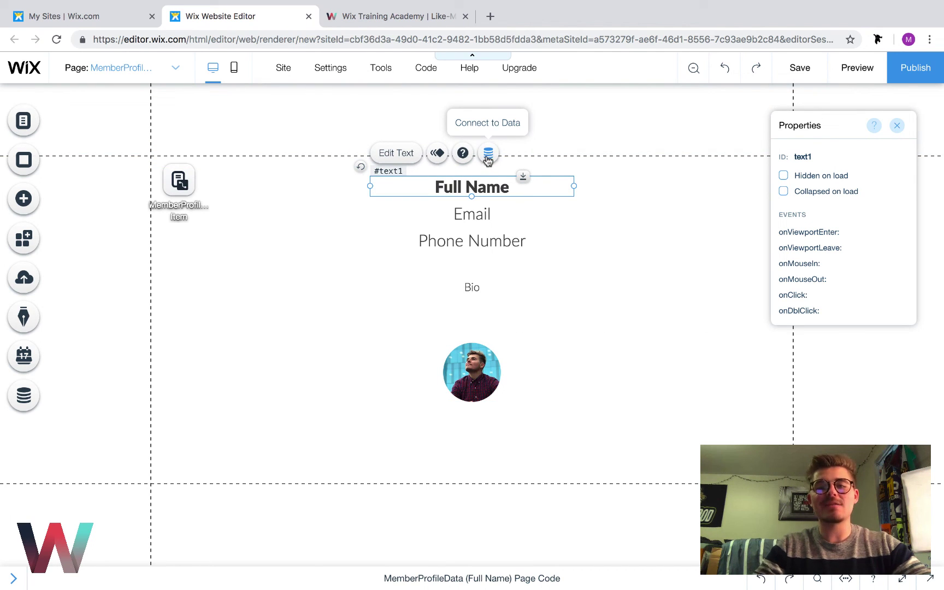
Connect the Full Name and Email texts to their matching dataset fields
{"action": "left_click", "coordinate": [488, 155]}
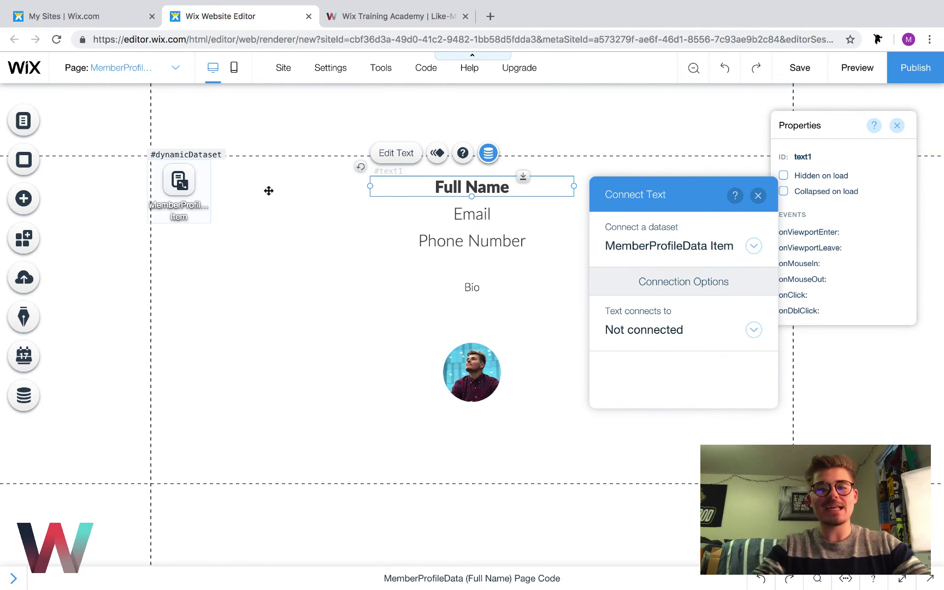
{"action": "left_click", "coordinate": [666, 338]}
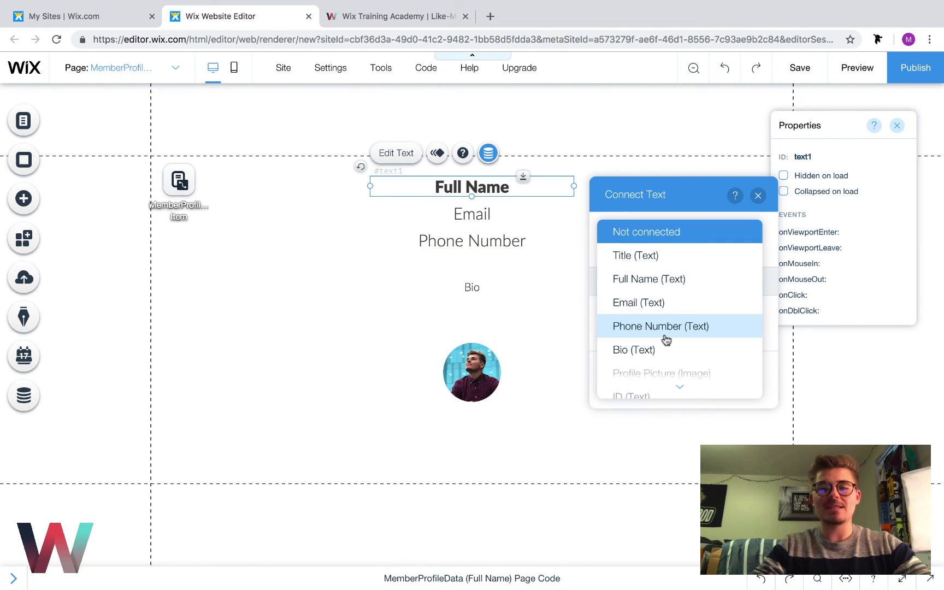
{"action": "left_click", "coordinate": [650, 279]}
{"action": "left_click", "coordinate": [758, 195]}
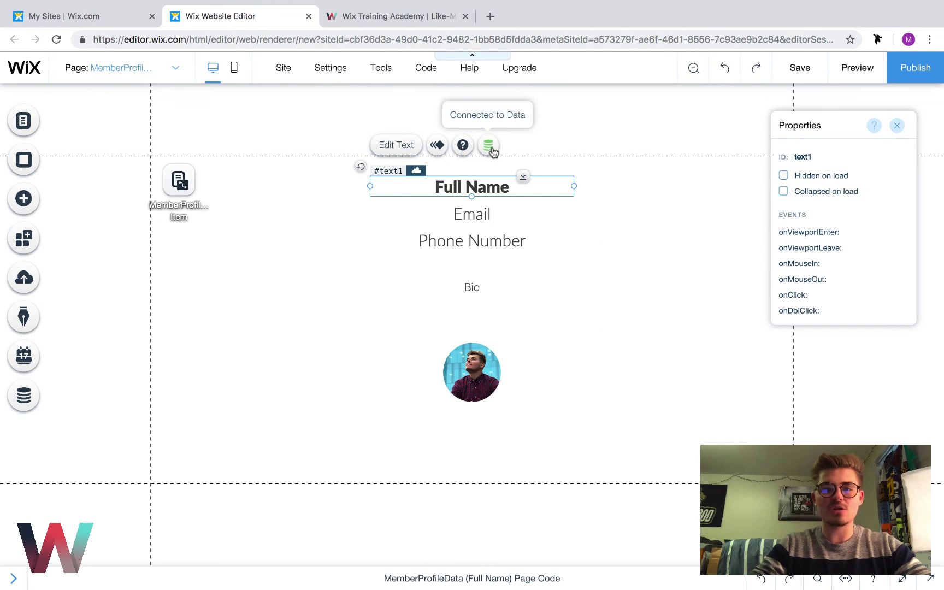
{"action": "left_click", "coordinate": [492, 214]}
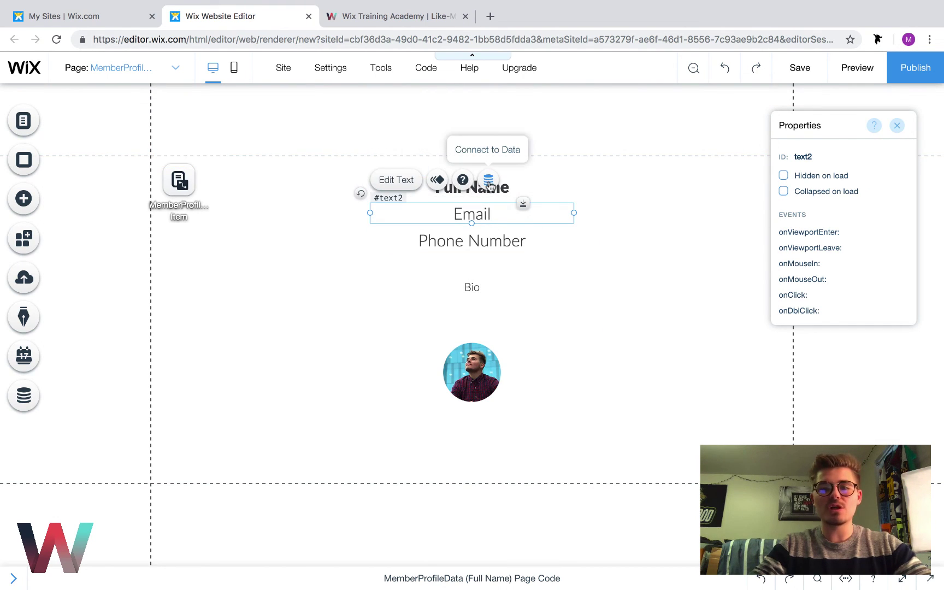
{"action": "left_click", "coordinate": [489, 180]}
{"action": "left_click", "coordinate": [651, 358]}
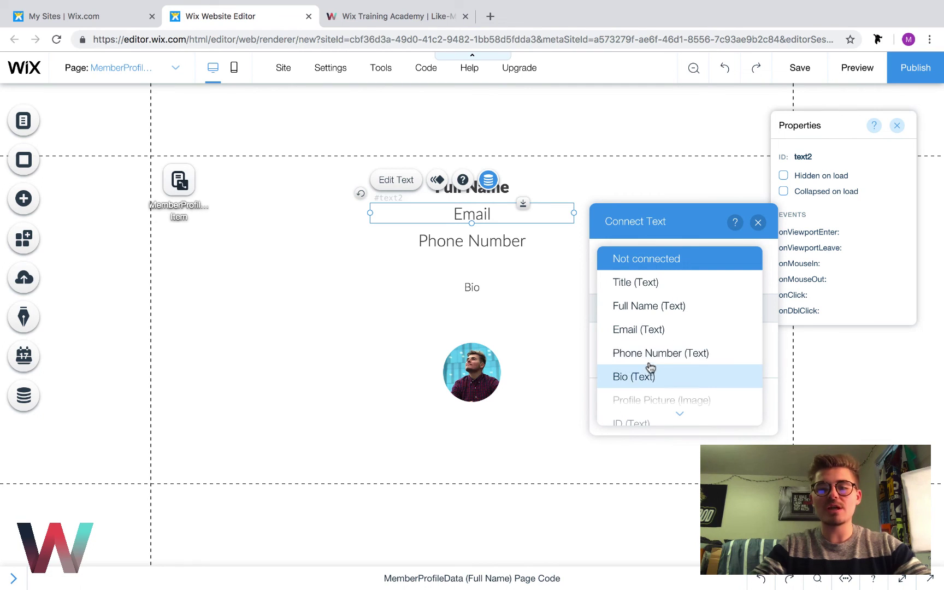
{"action": "left_click", "coordinate": [652, 331]}
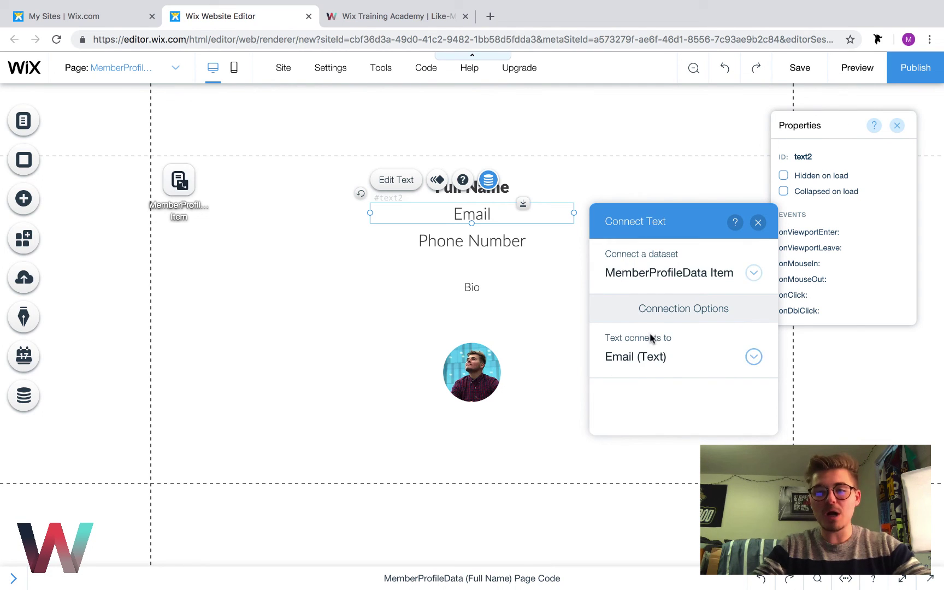
{"action": "left_click", "coordinate": [758, 223]}
Connect the Phone Number and Bio texts to their matching dataset fields
{"action": "left_click", "coordinate": [522, 238]}
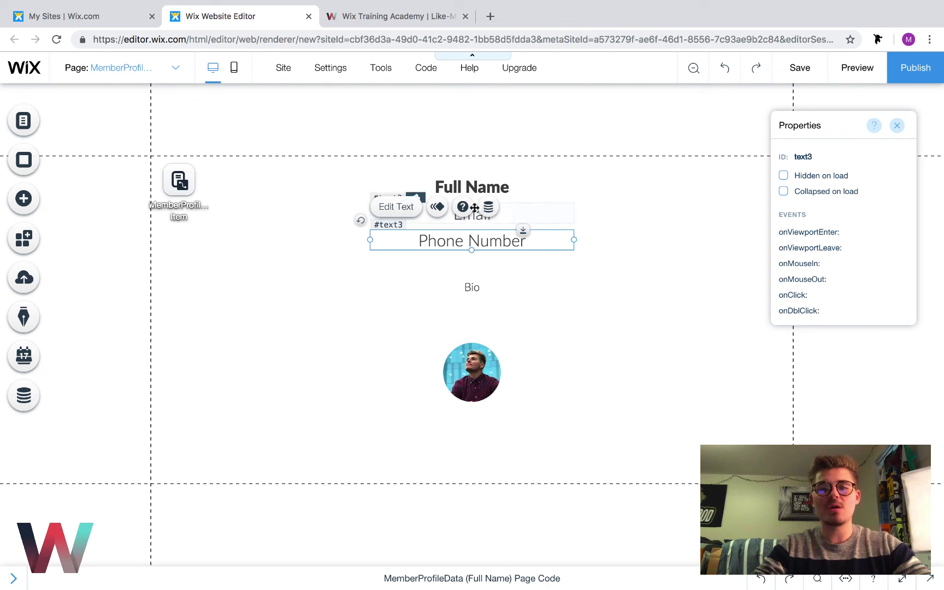
{"action": "left_click", "coordinate": [489, 208]}
{"action": "left_click", "coordinate": [664, 384]}
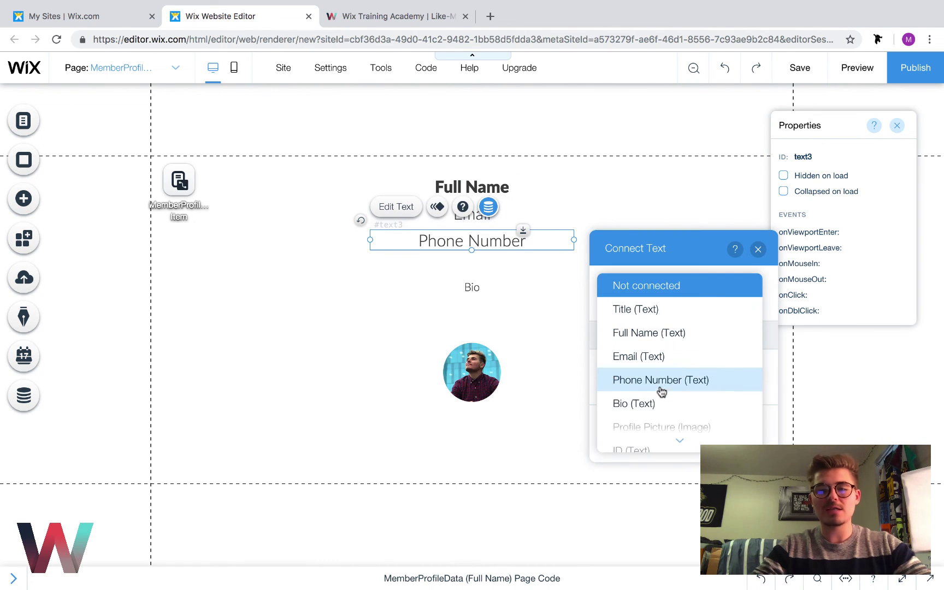
{"action": "left_click", "coordinate": [658, 383]}
{"action": "left_click", "coordinate": [757, 249]}
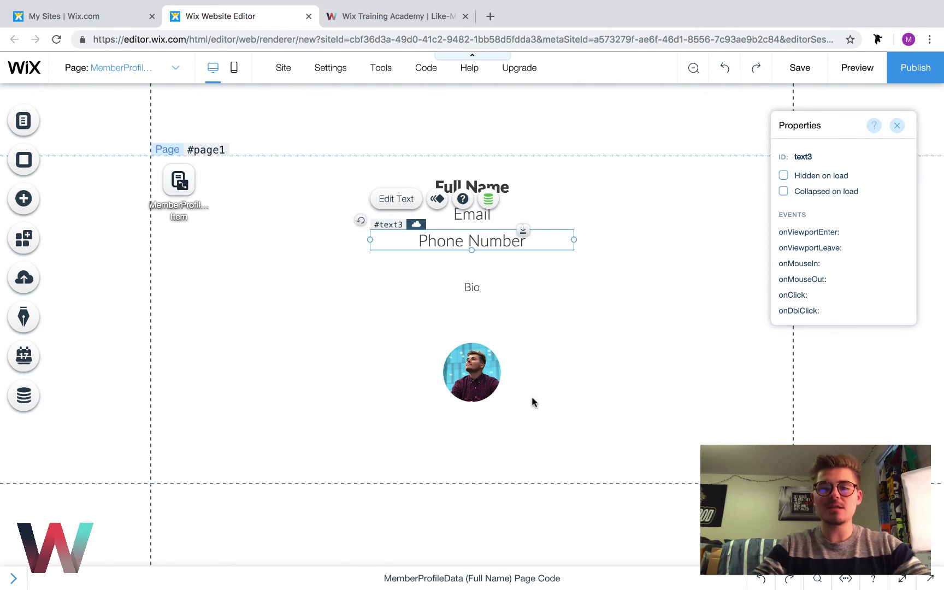
{"action": "left_click", "coordinate": [481, 300]}
{"action": "left_click", "coordinate": [472, 285]}
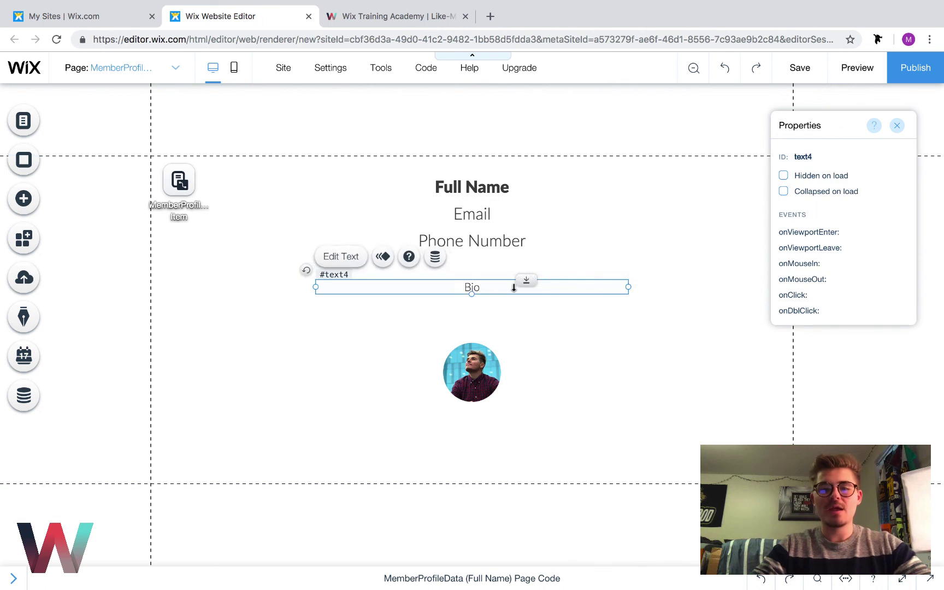
{"action": "left_click", "coordinate": [434, 255]}
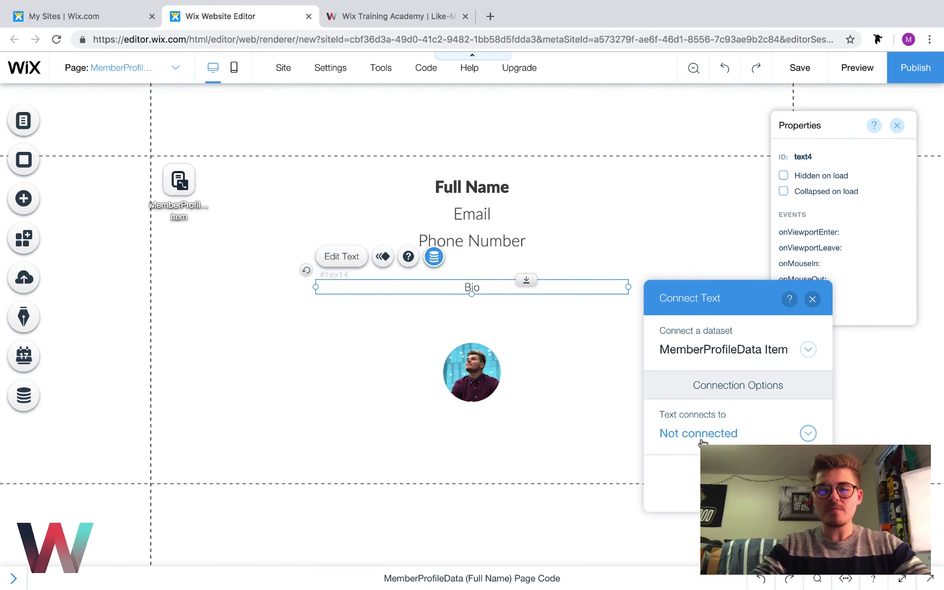
{"action": "left_click", "coordinate": [702, 440]}
{"action": "scroll", "coordinate": [684, 411], "scroll_direction": "down", "scroll_amount": 1}
{"action": "left_click", "coordinate": [685, 411]}
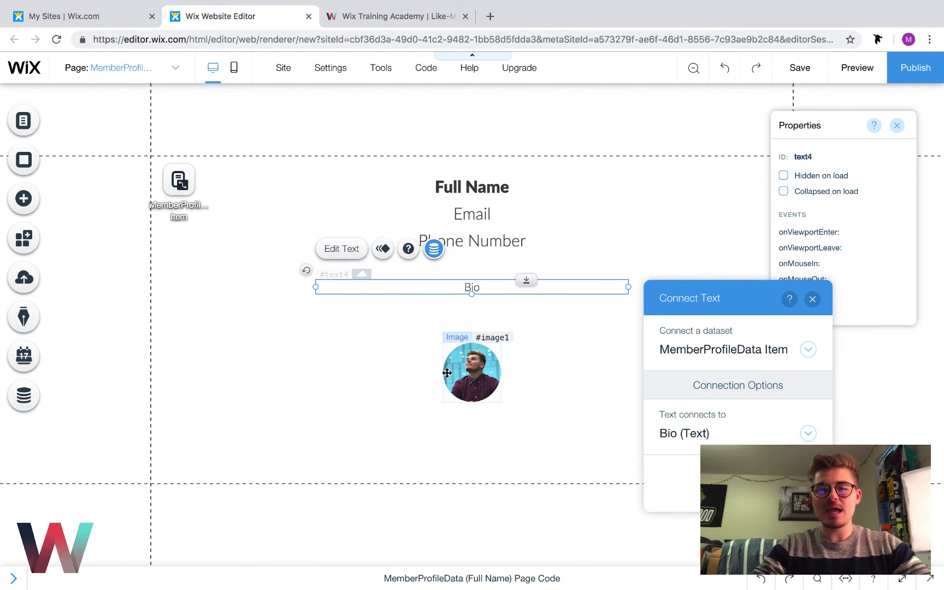
Connect the photo's image source to the Profile Picture field
{"action": "left_click", "coordinate": [447, 372]}
{"action": "left_click", "coordinate": [713, 321]}
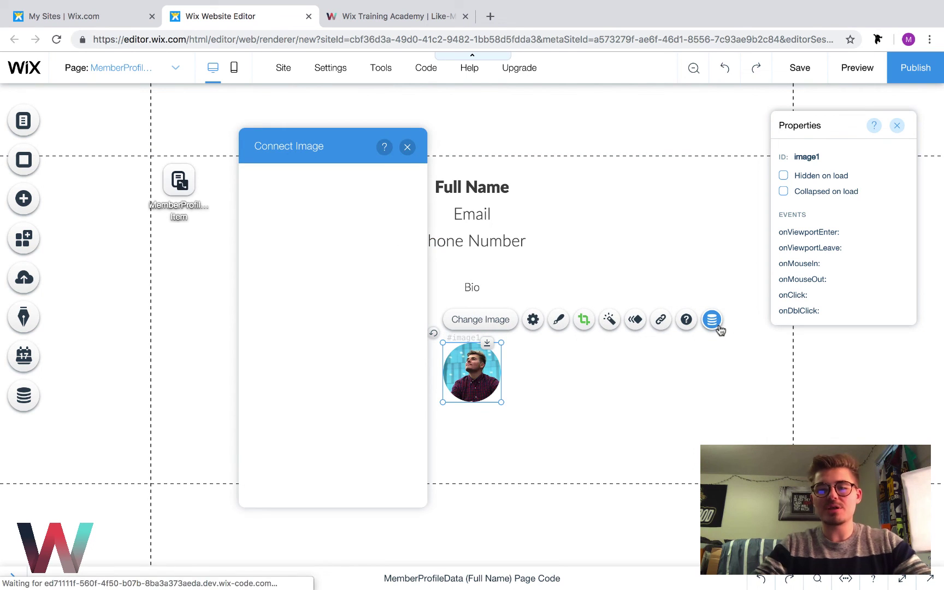
{"action": "left_click", "coordinate": [312, 281]}
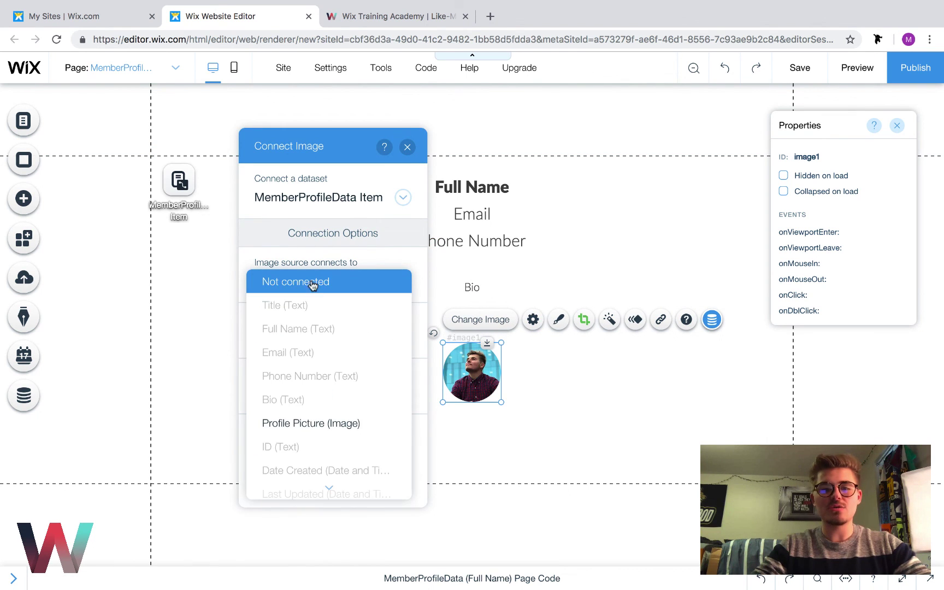
{"action": "left_click", "coordinate": [304, 423]}
{"action": "left_click", "coordinate": [407, 147]}
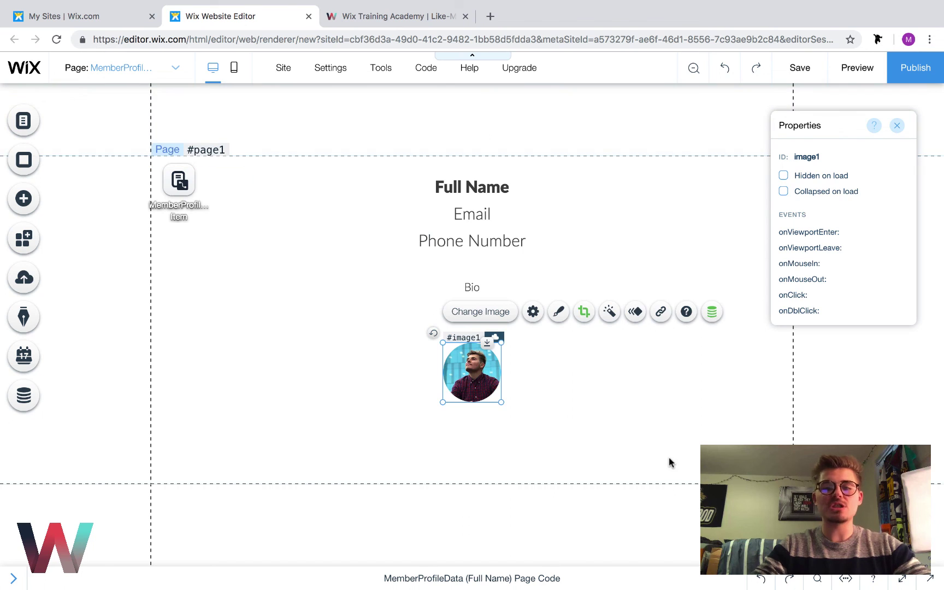
Save the site as 'mysite-8', then show the MemberProfileData collection from Site Structure
{"action": "left_click", "coordinate": [671, 462]}
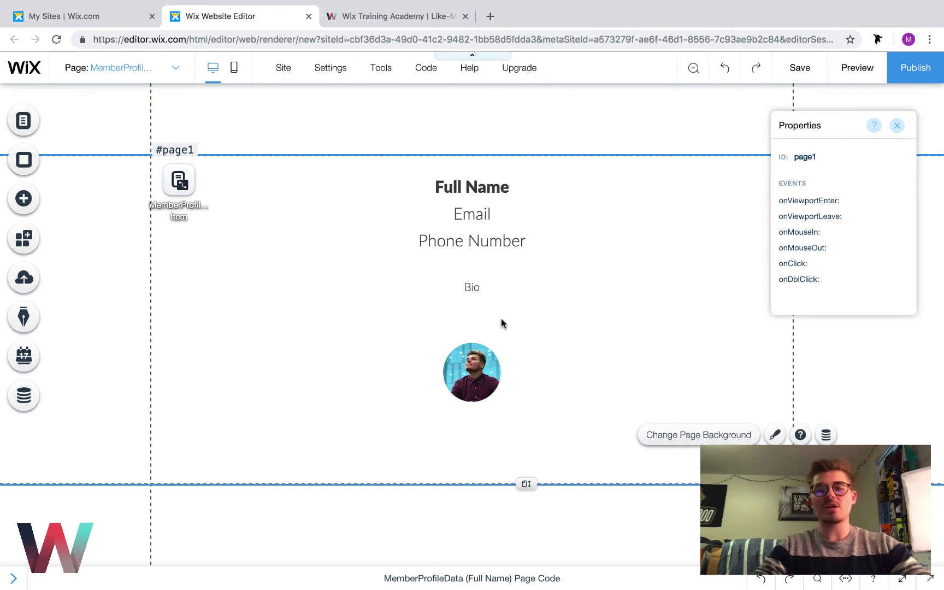
{"action": "left_click", "coordinate": [795, 75]}
{"action": "key", "text": "BackSpace"}
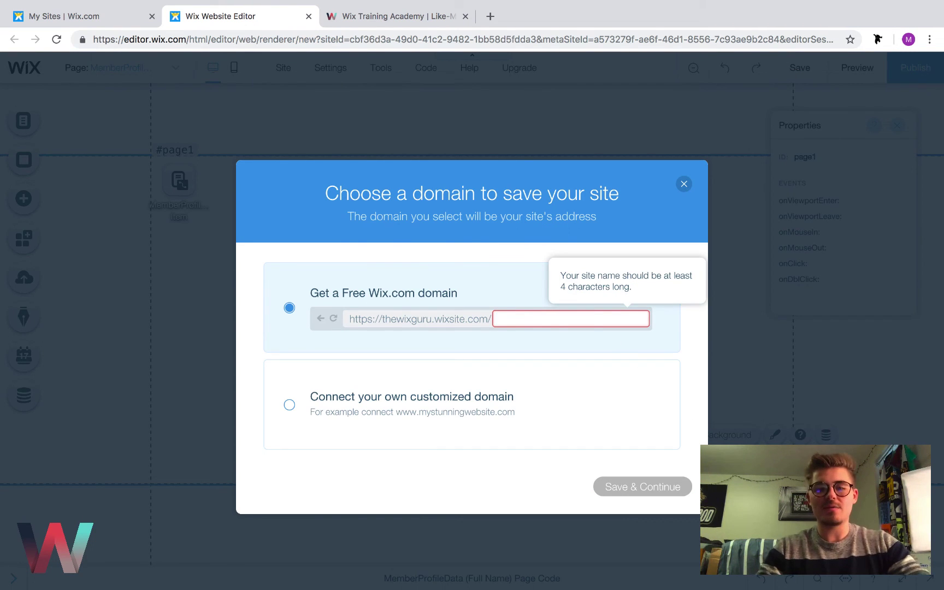
{"action": "type", "text": "mysite-"}
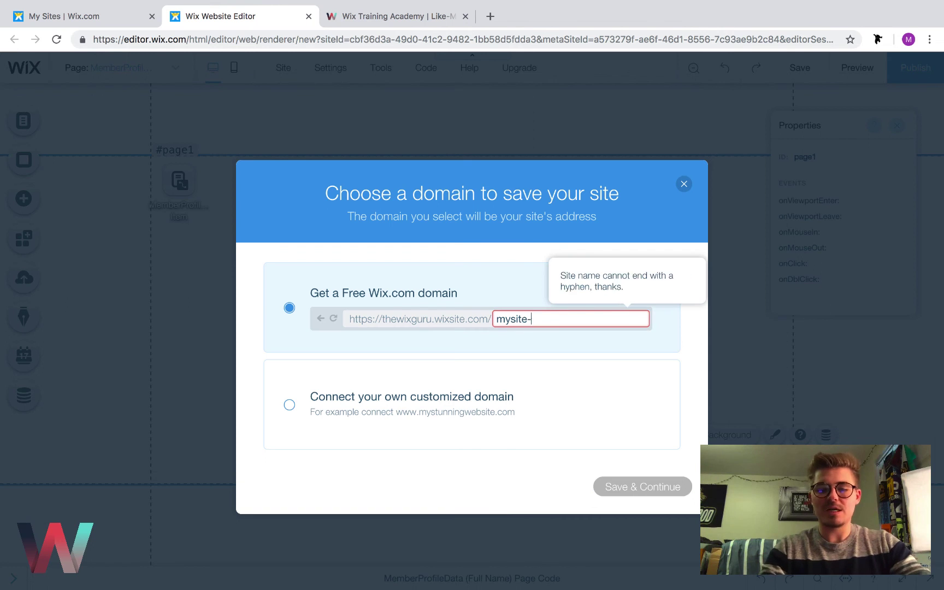
{"action": "type", "text": "8"}
{"action": "left_click", "coordinate": [637, 487]}
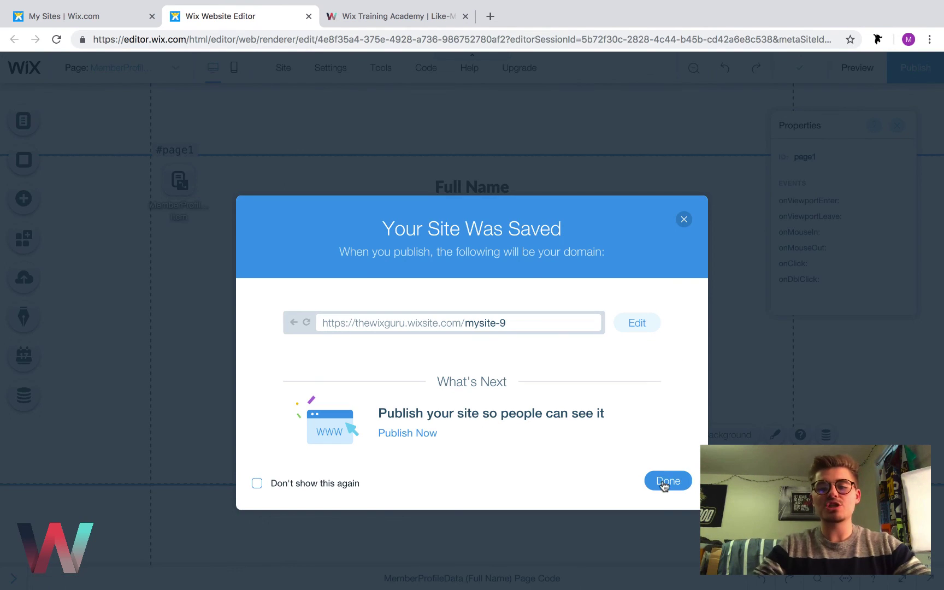
{"action": "left_click", "coordinate": [665, 486]}
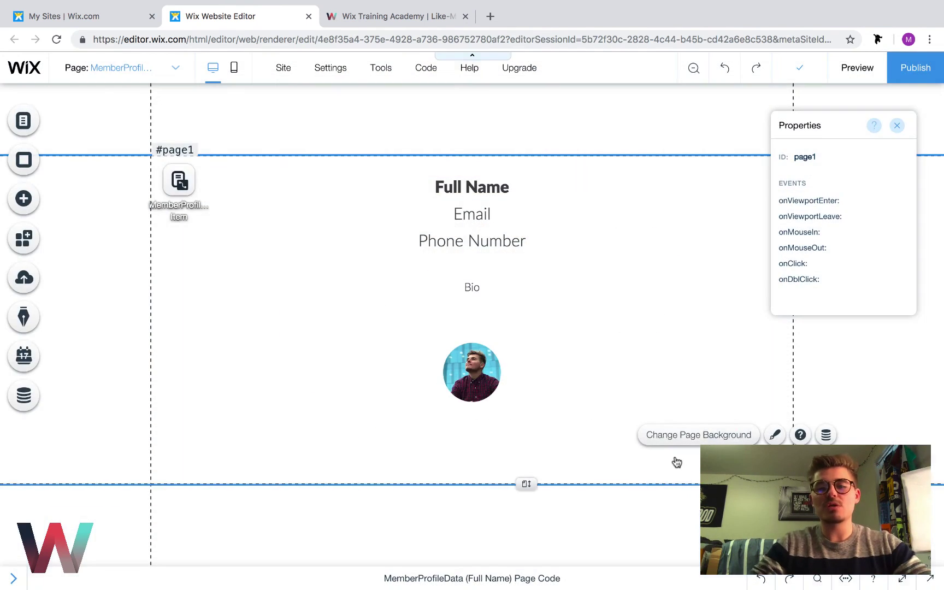
{"action": "left_click", "coordinate": [13, 580]}
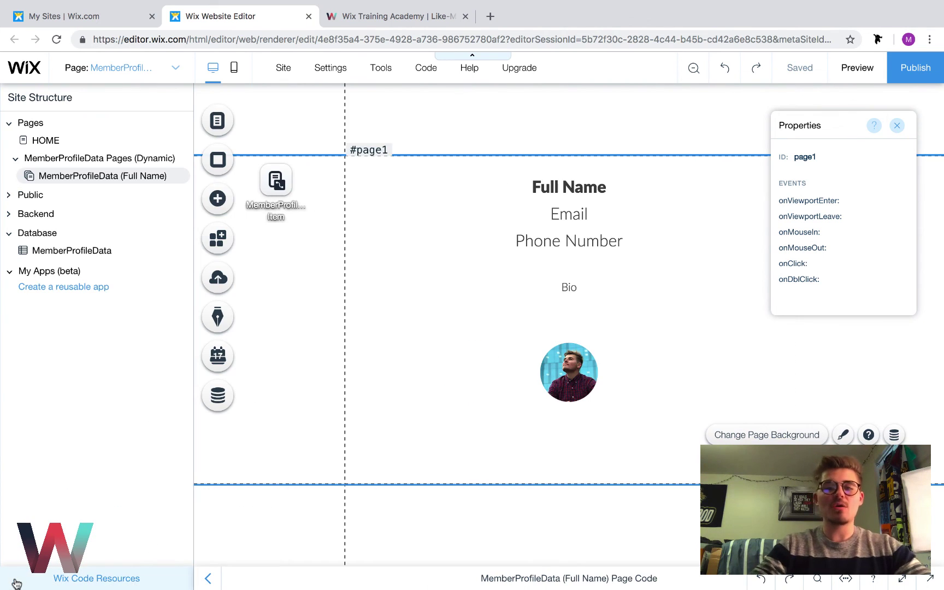
In item 1 of MemberProfileData, enter the member's full name, email, phone and bio 'Hey! We are a creative agency!'
{"action": "left_click", "coordinate": [77, 252]}
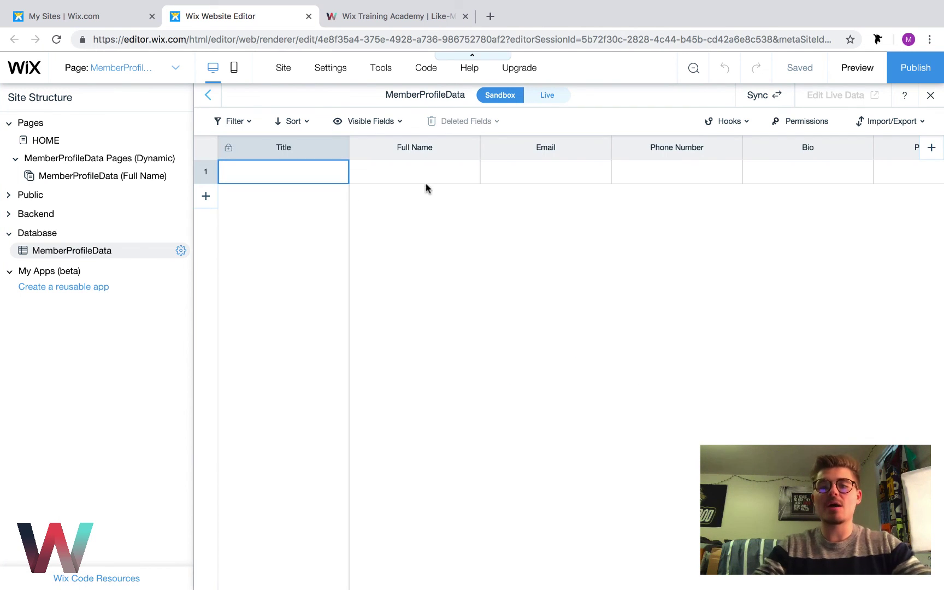
{"action": "left_click", "coordinate": [410, 171]}
{"action": "left_click", "coordinate": [411, 172]}
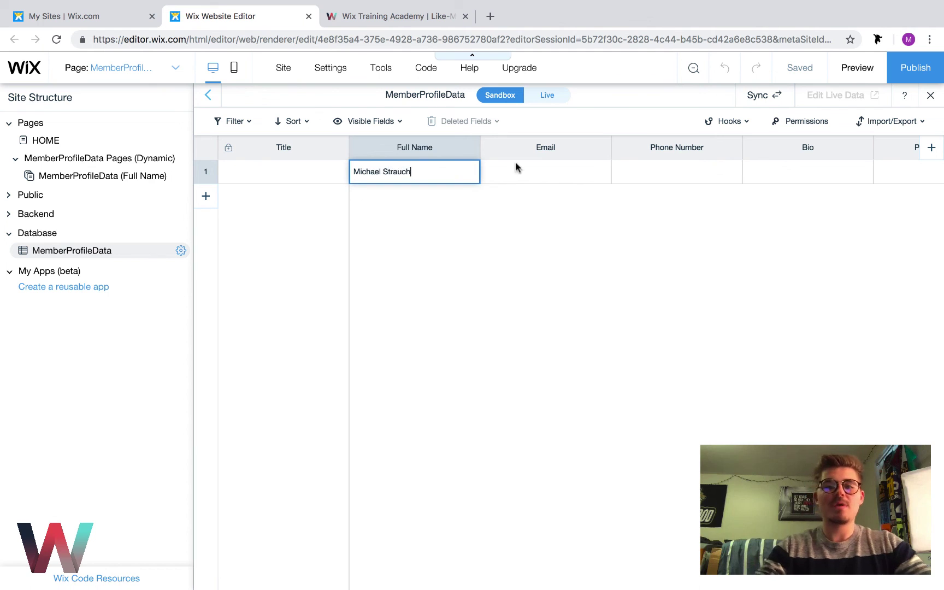
{"action": "left_click", "coordinate": [555, 168]}
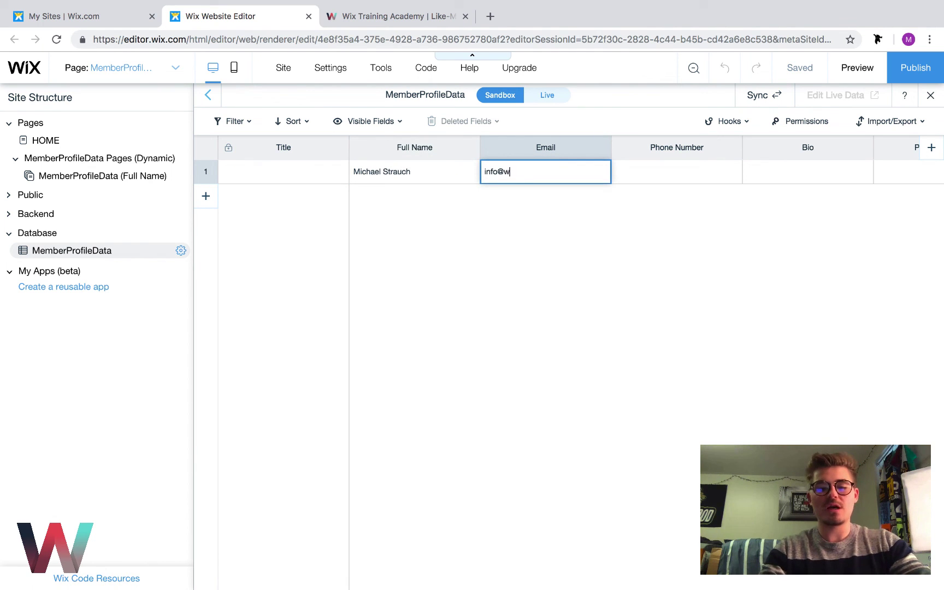
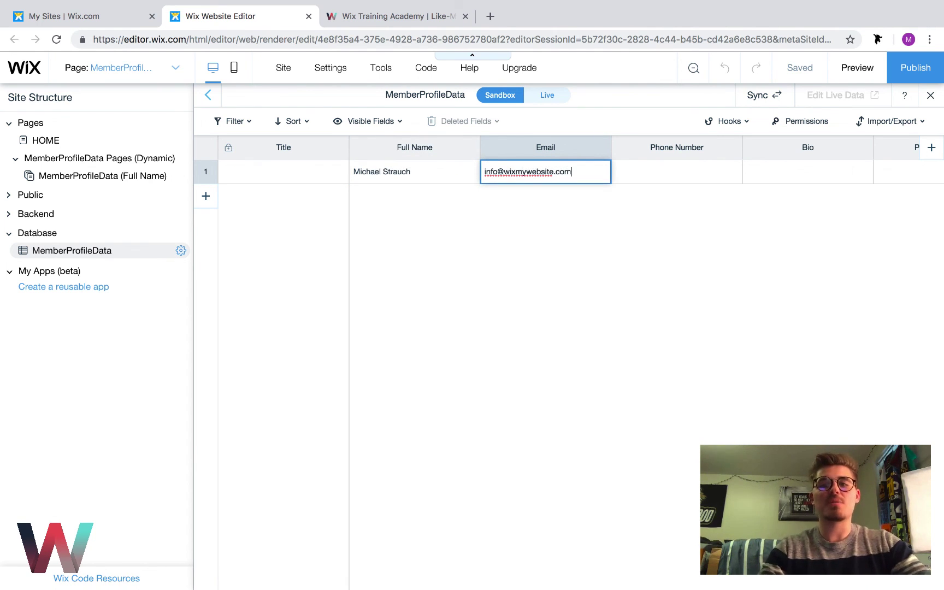
{"action": "left_click", "coordinate": [678, 175]}
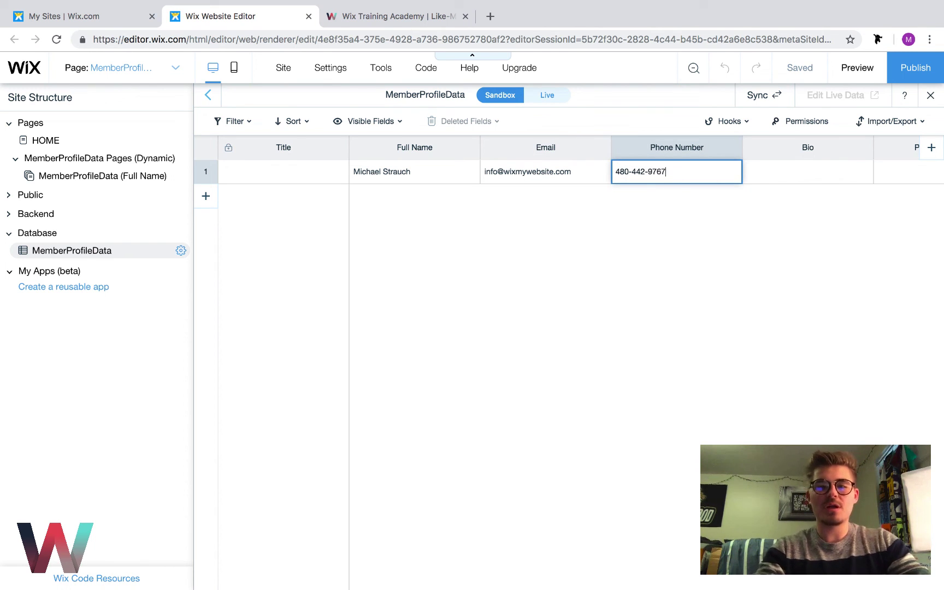
{"action": "left_click", "coordinate": [800, 181]}
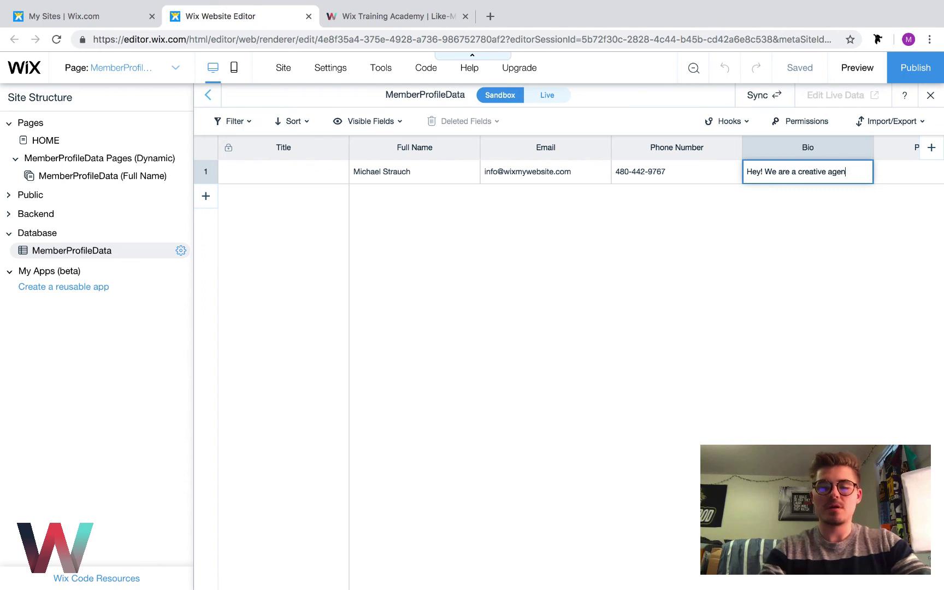
{"action": "scroll", "coordinate": [861, 241], "scroll_direction": "right", "scroll_amount": 2}
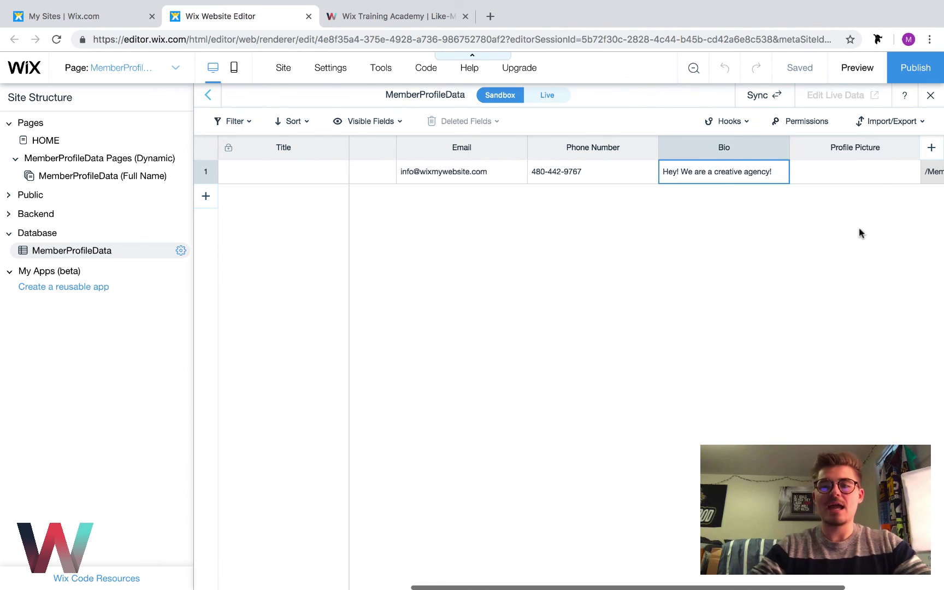
Upload the member's photo from the computer and set it as item 1's Profile Picture
{"action": "left_click", "coordinate": [850, 174]}
{"action": "left_click", "coordinate": [853, 172]}
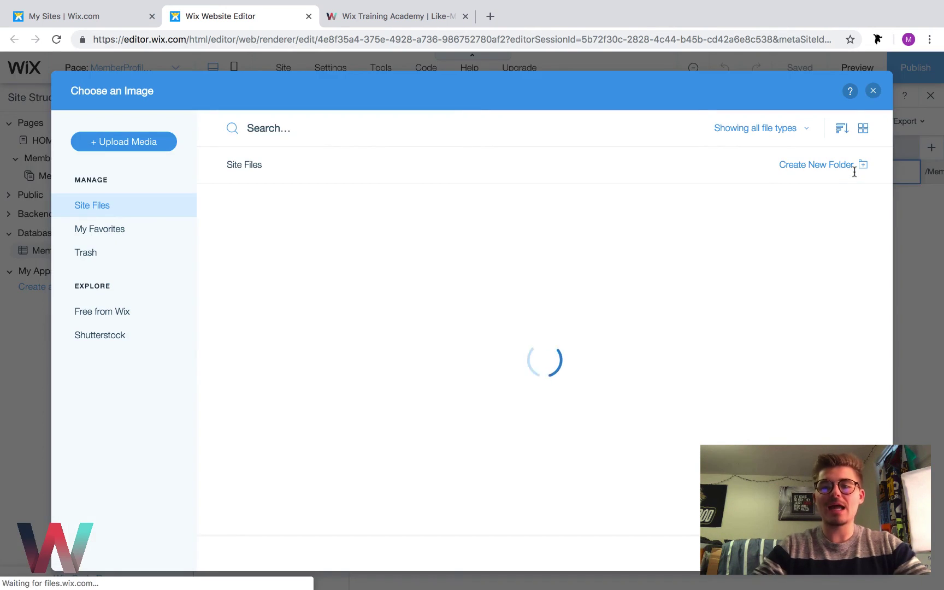
{"action": "left_click", "coordinate": [133, 145]}
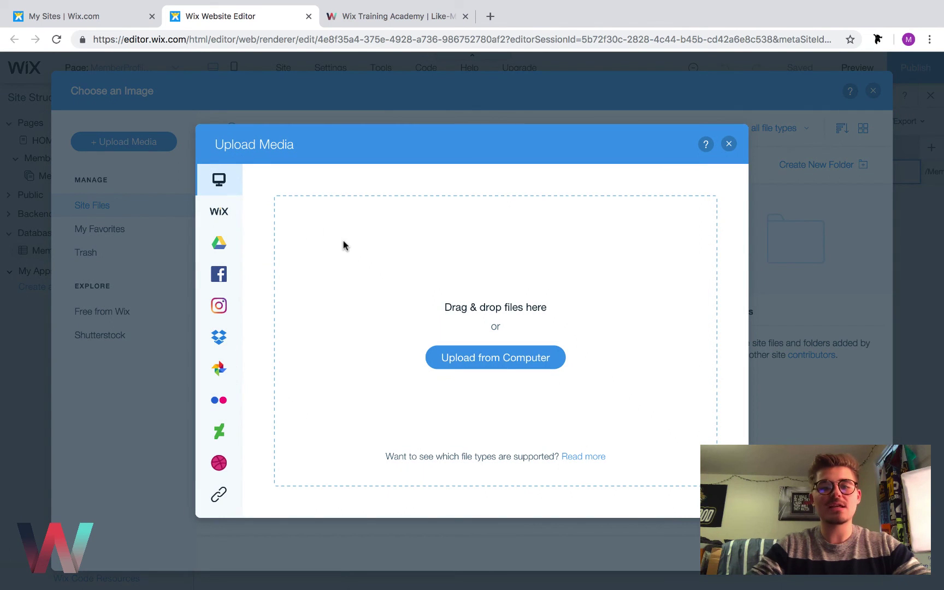
{"action": "left_click", "coordinate": [498, 356]}
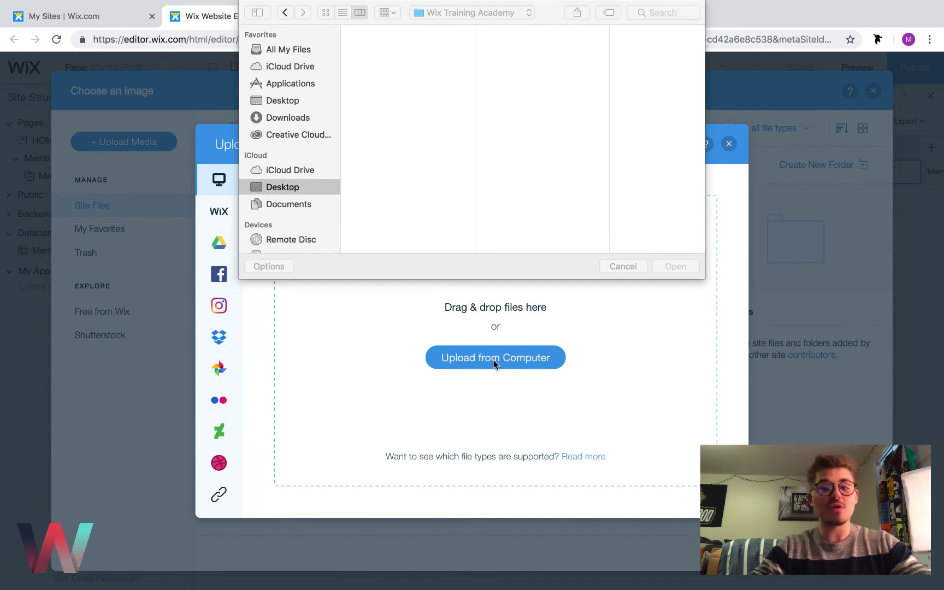
{"action": "scroll", "coordinate": [563, 165], "scroll_direction": "down", "scroll_amount": 5}
{"action": "scroll", "coordinate": [560, 162], "scroll_direction": "down", "scroll_amount": 15}
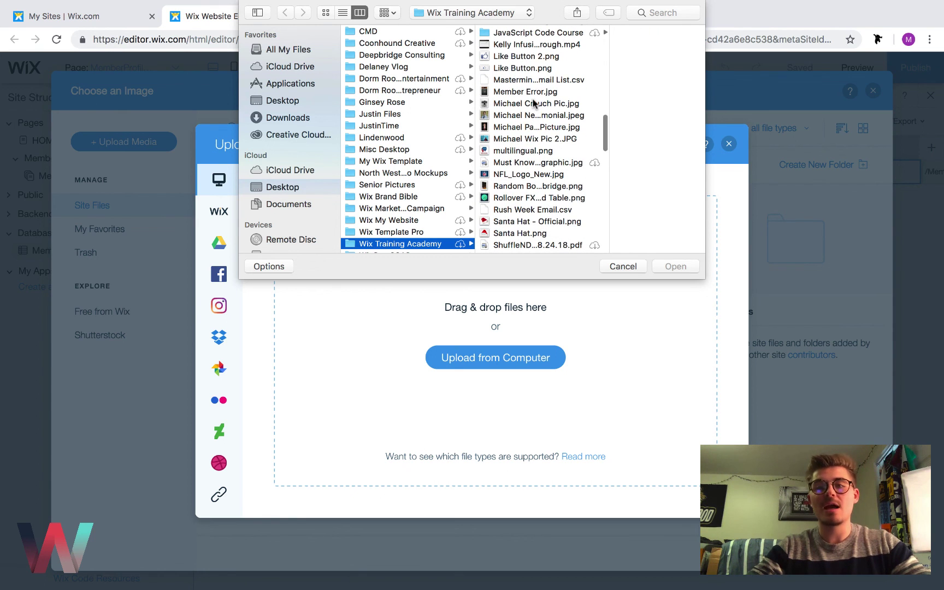
{"action": "double_click", "coordinate": [536, 103]}
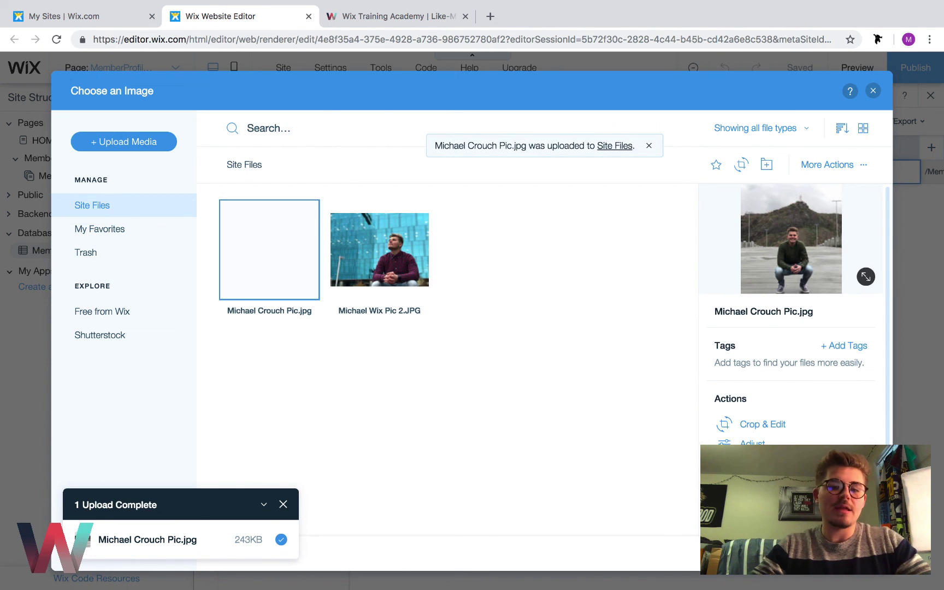
{"action": "left_click", "coordinate": [841, 553]}
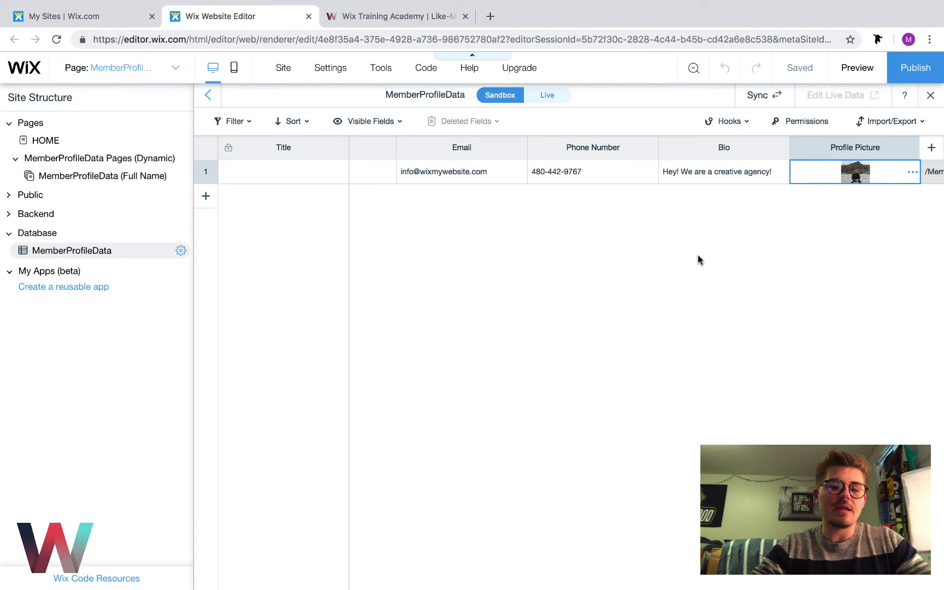
Copy all Sandbox items to the Live collection and publish the site
{"action": "left_click", "coordinate": [765, 98]}
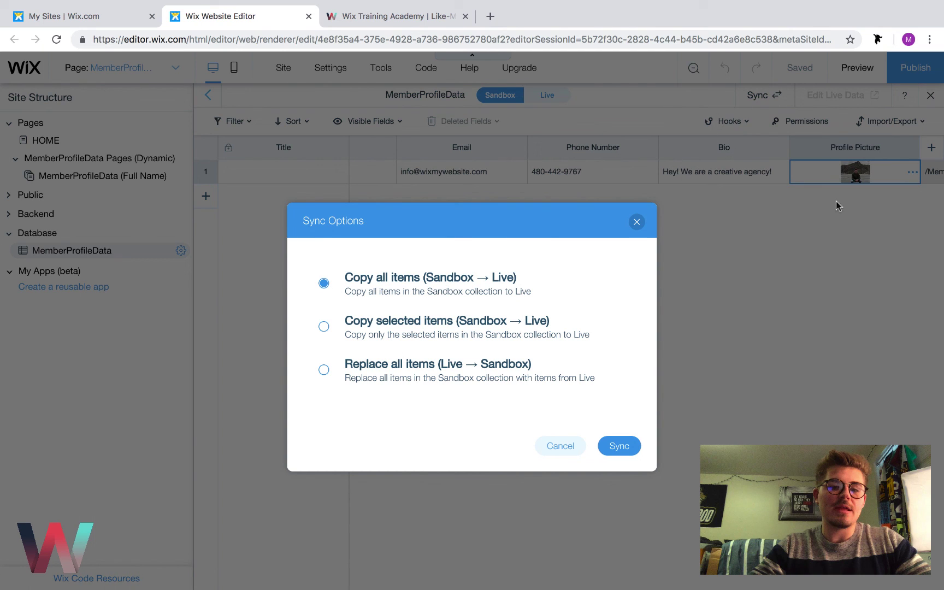
{"action": "left_click", "coordinate": [620, 447]}
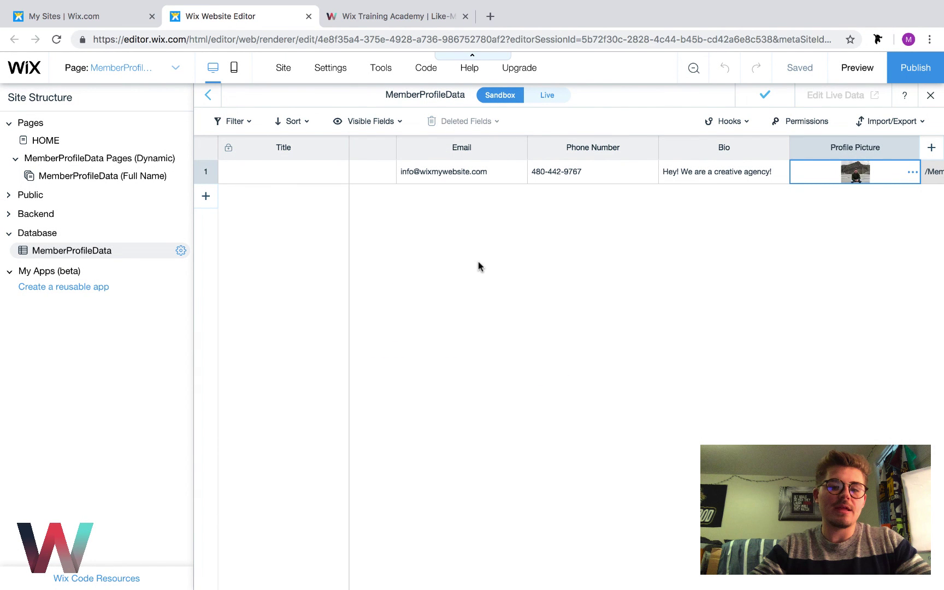
{"action": "left_click", "coordinate": [916, 70]}
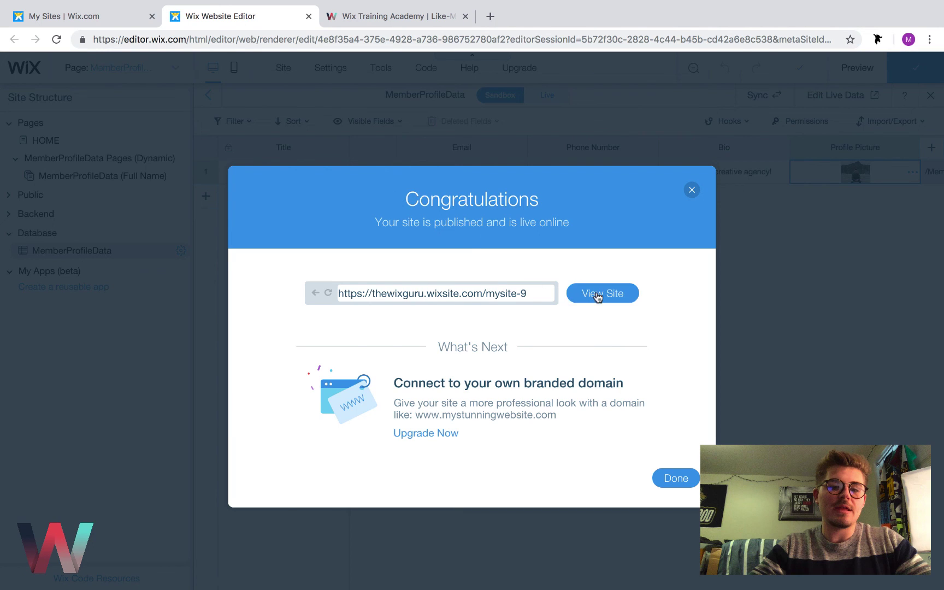
View the live site and load its /MemberProfileData/ page using the sample member's name slug
{"action": "left_click", "coordinate": [598, 294]}
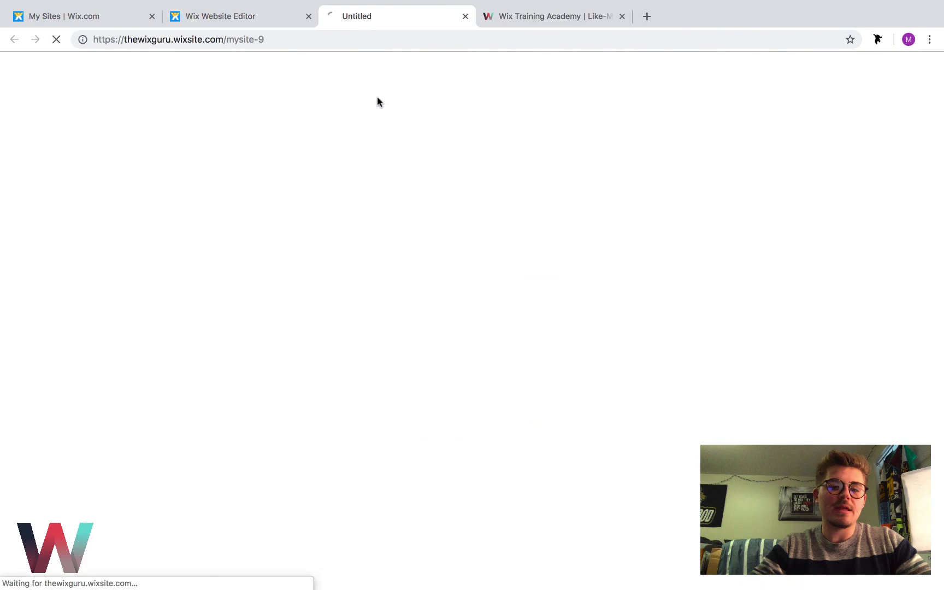
{"action": "left_click", "coordinate": [295, 38]}
{"action": "left_click", "coordinate": [290, 39]}
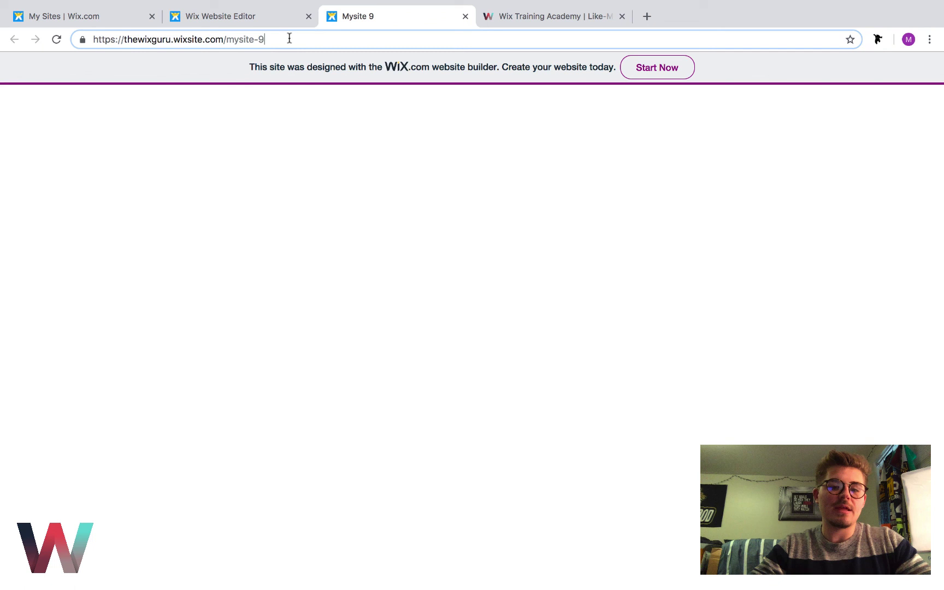
{"action": "type", "text": "/MemberProfile"}
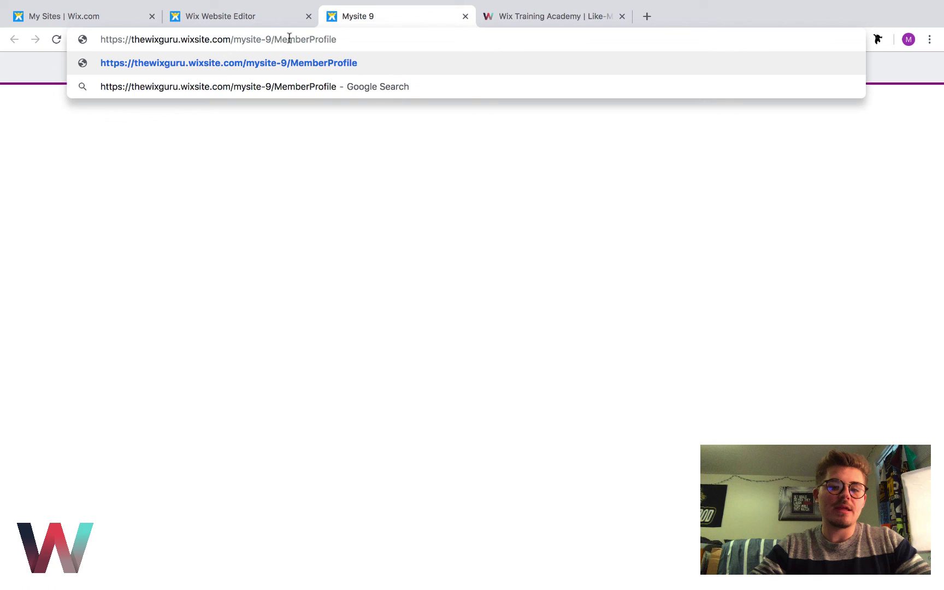
{"action": "type", "text": "Data/"}
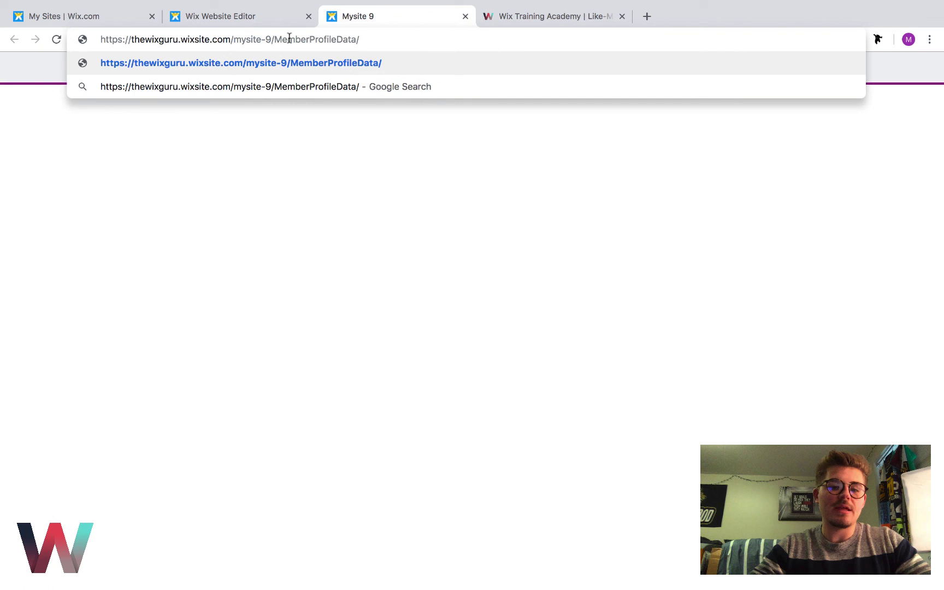
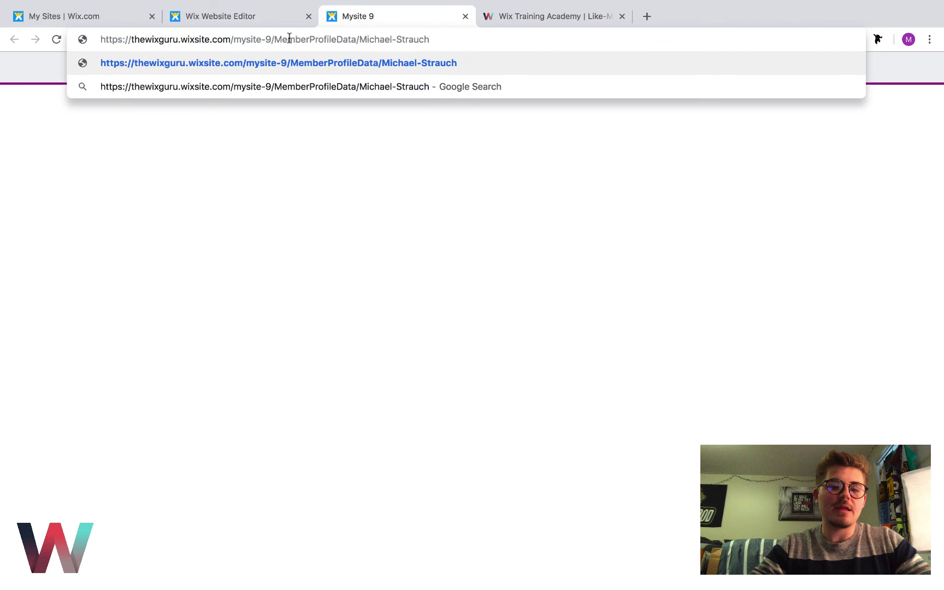
{"action": "key", "text": "Return"}
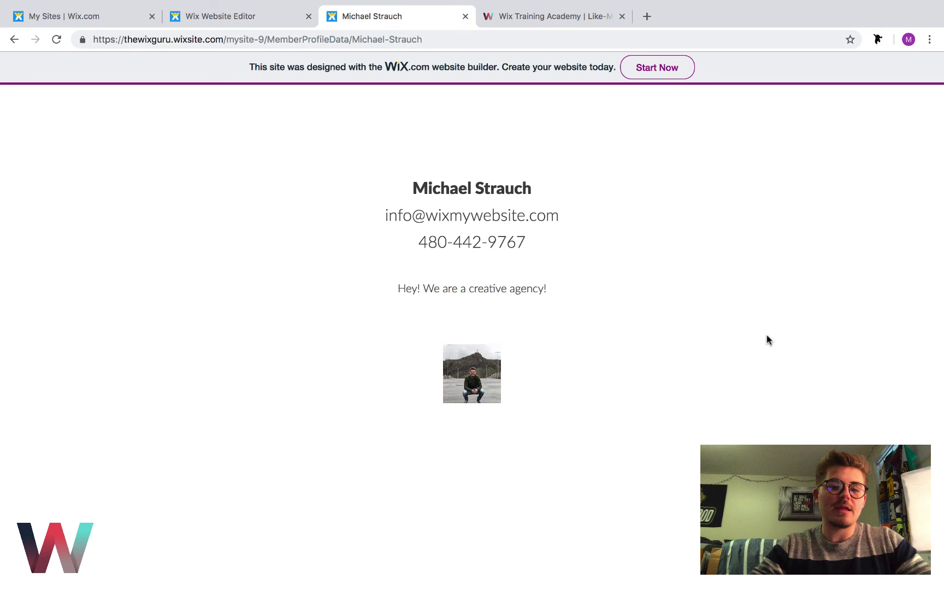
Exit Chrome's fullscreen mode so the desktop surrounds the live member profile page
{"action": "left_click", "coordinate": [386, 38]}
{"action": "left_click", "coordinate": [367, 98]}
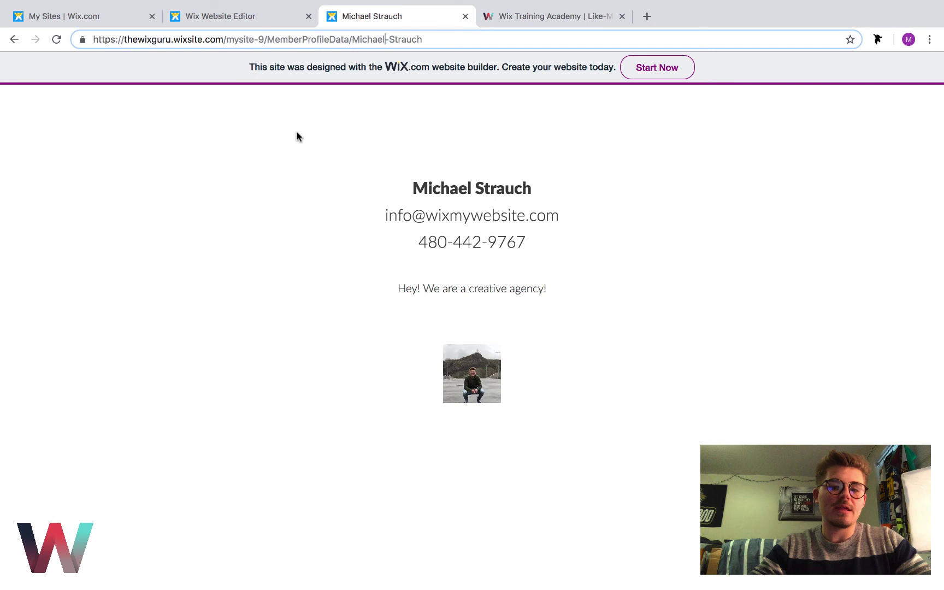
{"action": "left_click", "coordinate": [38, 22]}
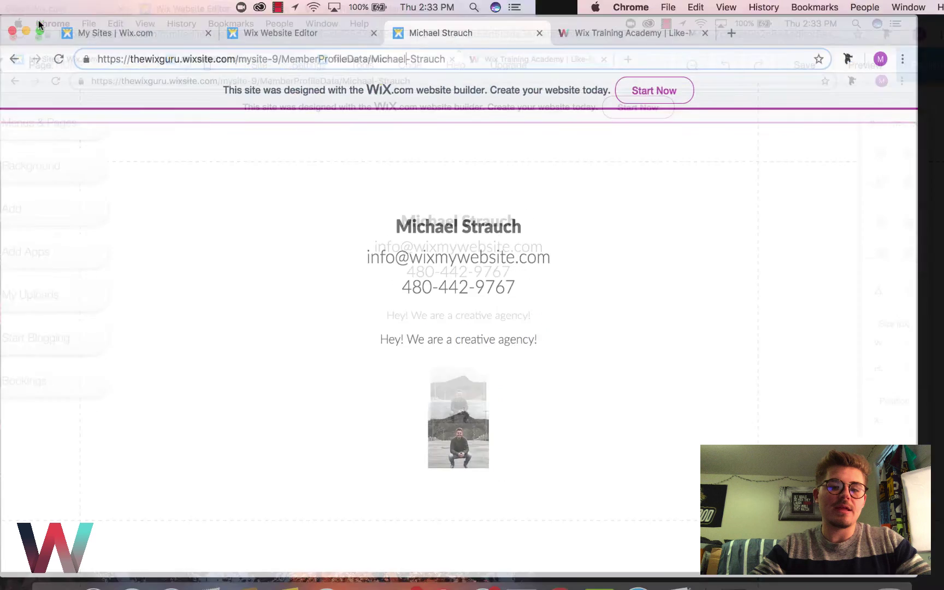